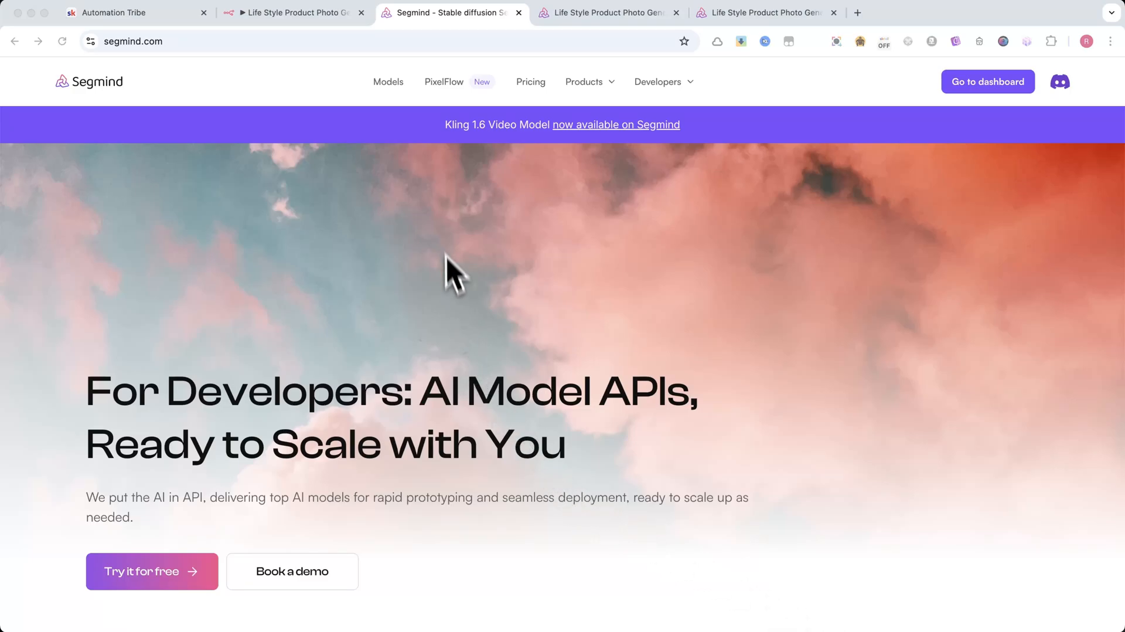
scroll(446, 256, "down", 3)
scroll(439, 247, "down", 5)
scroll(440, 252, "down", 2)
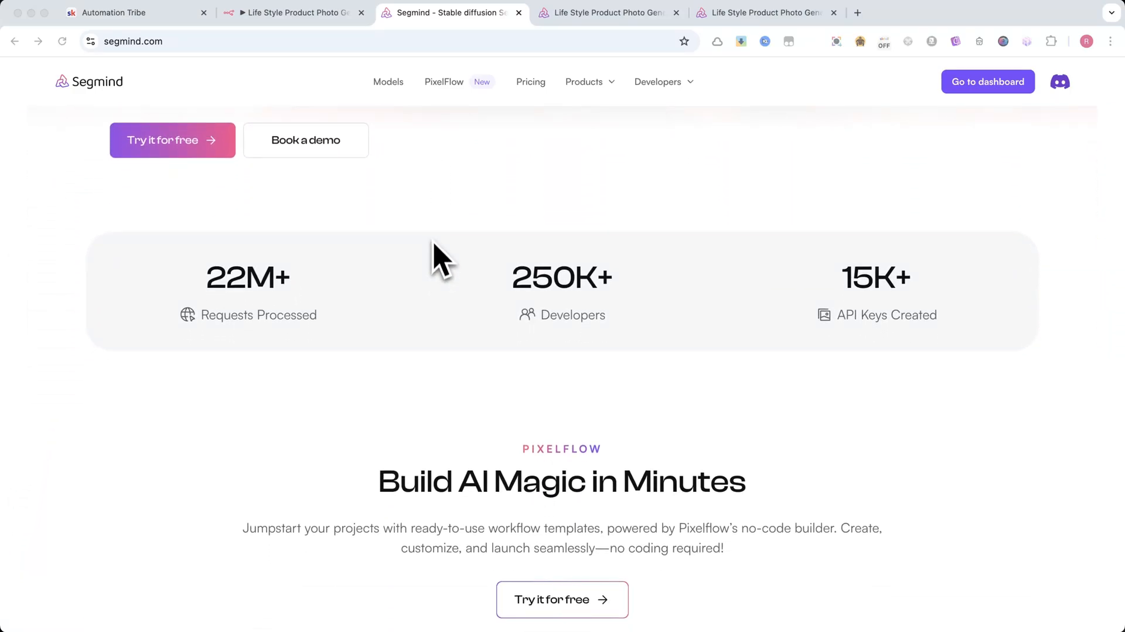
scroll(439, 253, "down", 3)
scroll(462, 260, "down", 3)
scroll(468, 268, "down", 2)
scroll(470, 273, "down", 5)
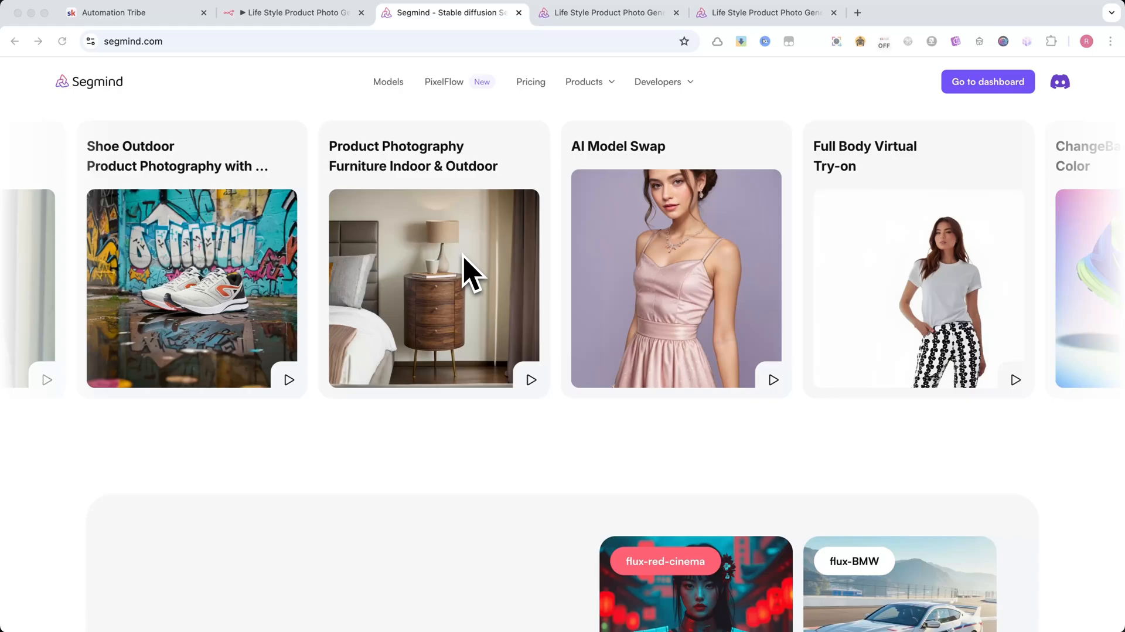
scroll(463, 258, "down", 3)
scroll(463, 258, "down", 3)
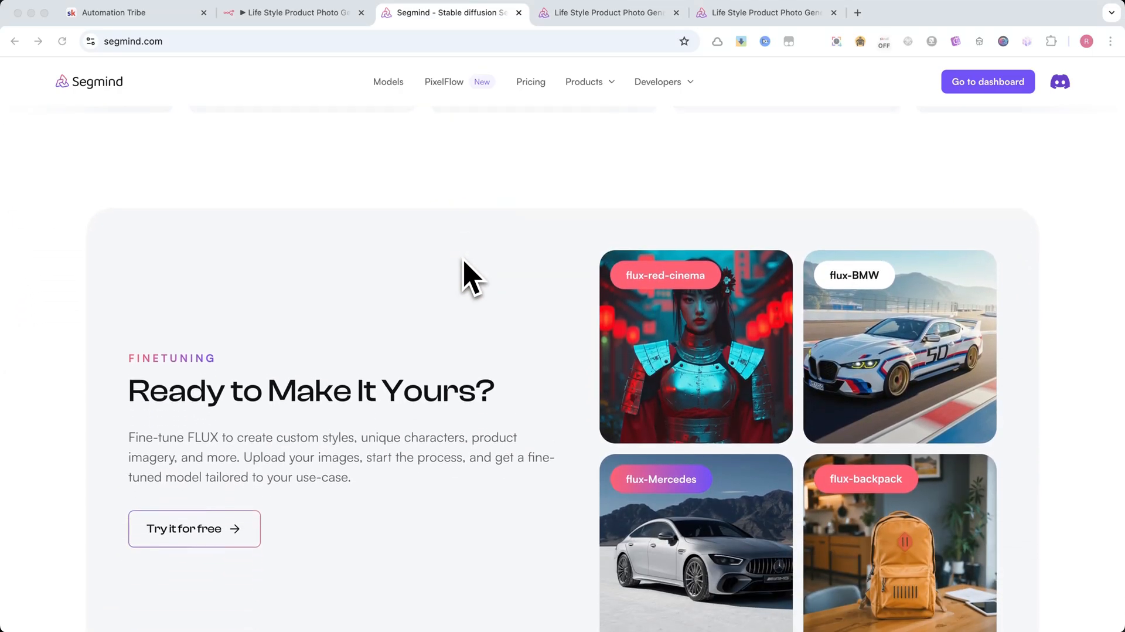
scroll(465, 260, "down", 2)
scroll(464, 260, "down", 3)
scroll(464, 259, "down", 3)
scroll(464, 260, "down", 1)
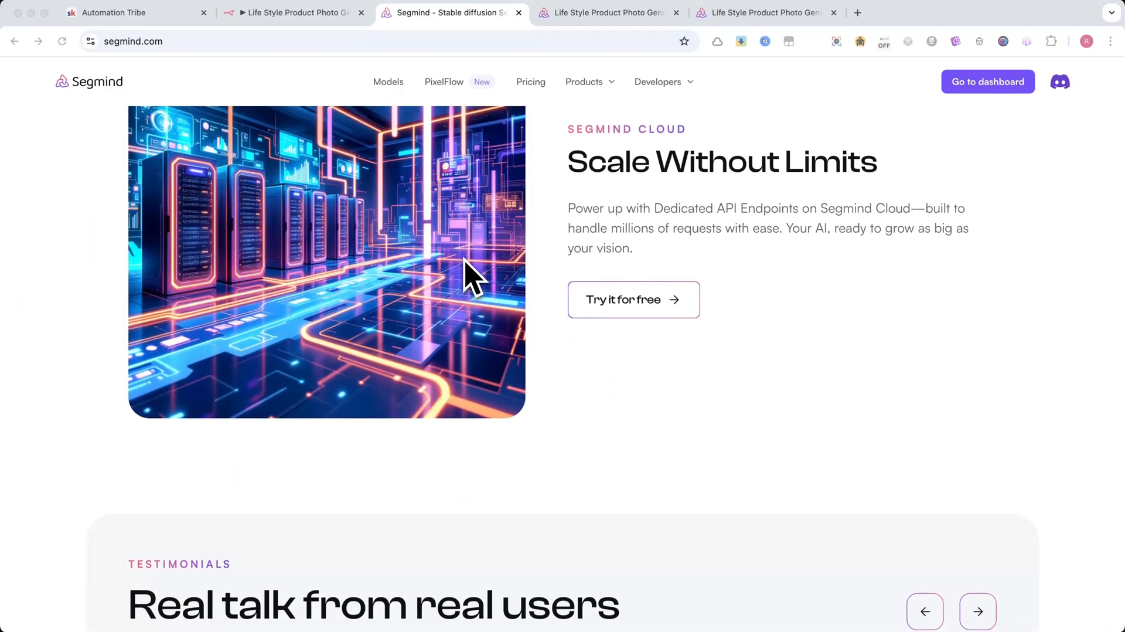
scroll(466, 255, "down", 2)
scroll(505, 146, "down", 2)
scroll(498, 131, "down", 2)
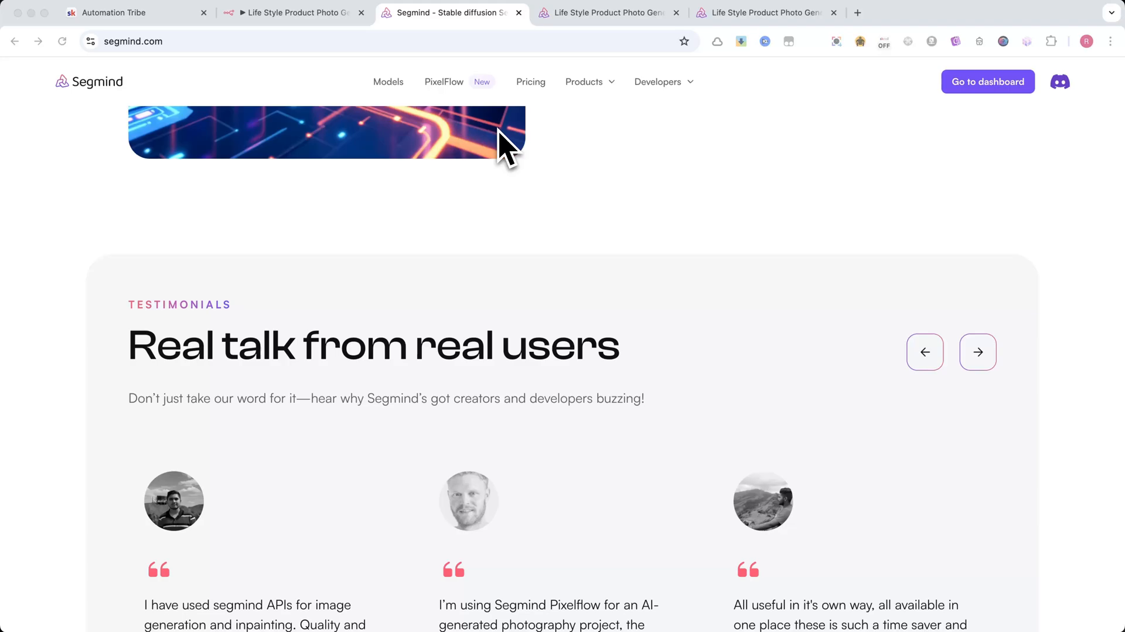
Step: Search the Models catalogue for kling, runwa, minim, stable and ideo in turn
key("Home")
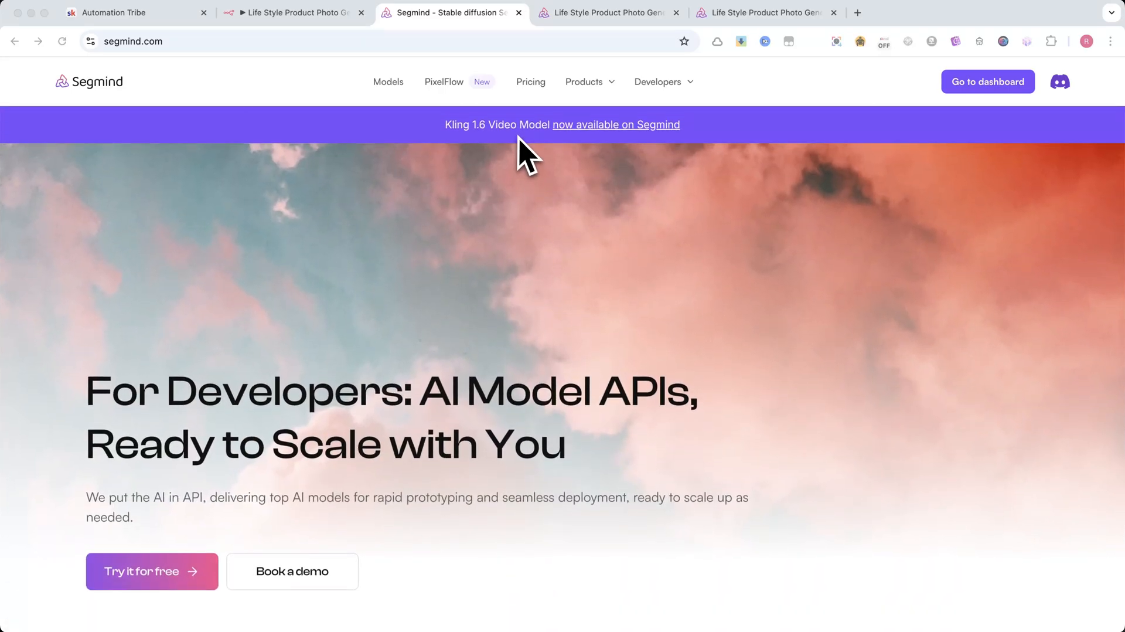
left_click(397, 86)
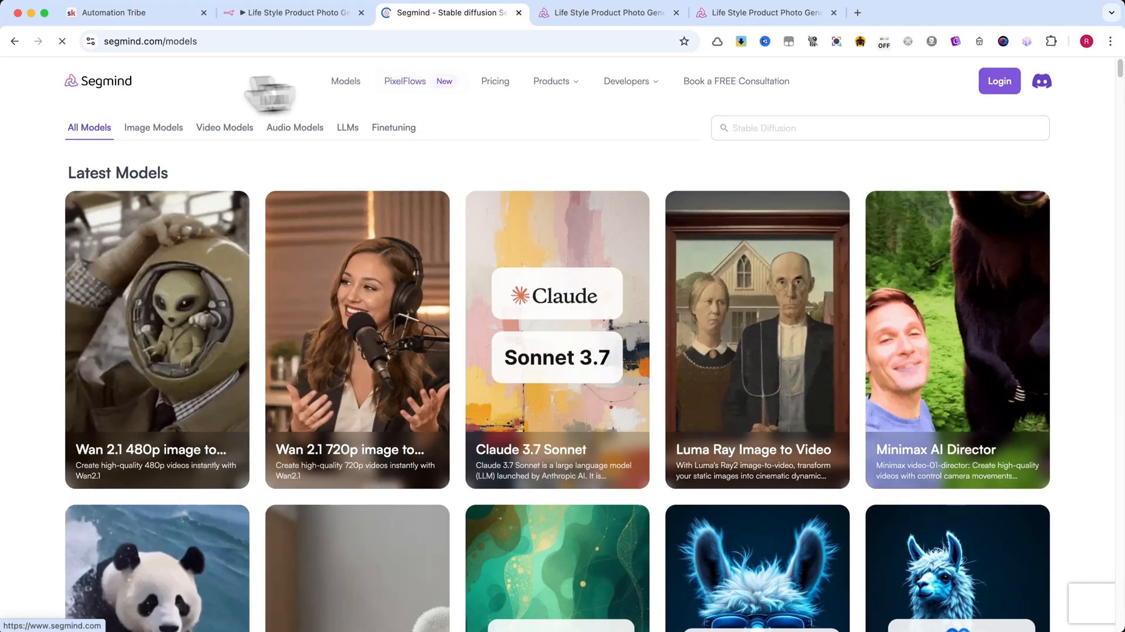
left_click(783, 132)
type("kl")
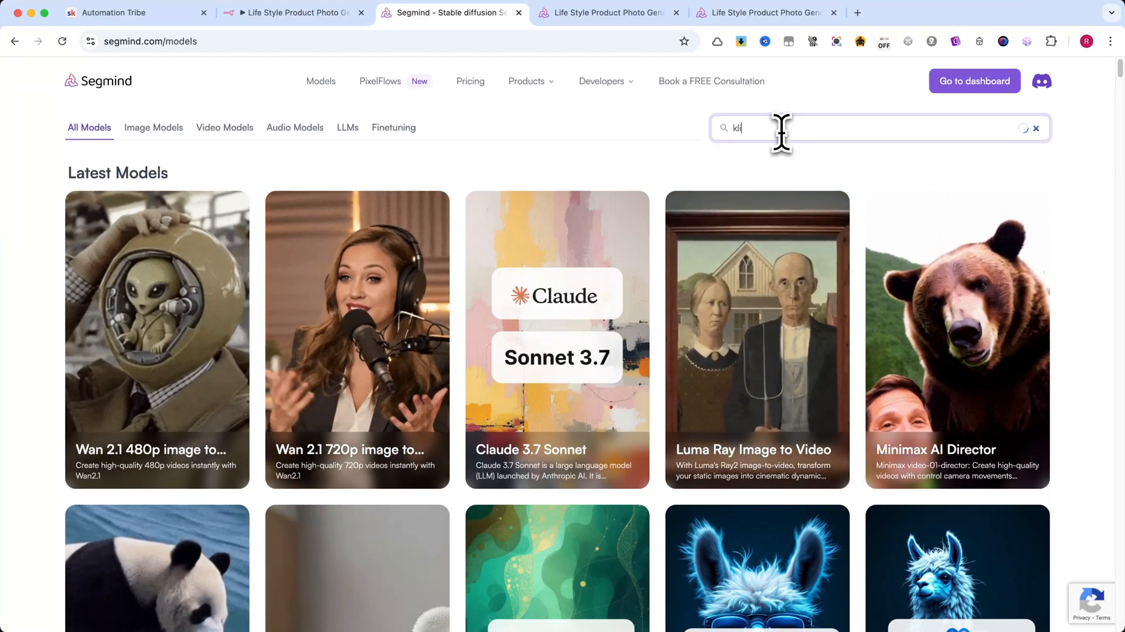
type("ing")
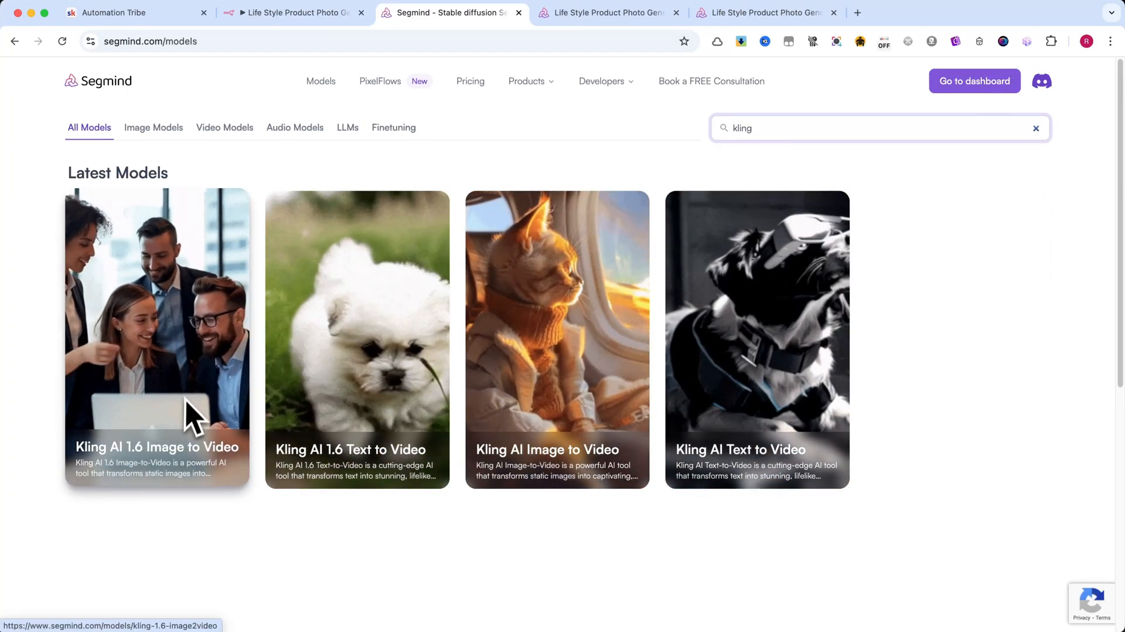
double_click(748, 132)
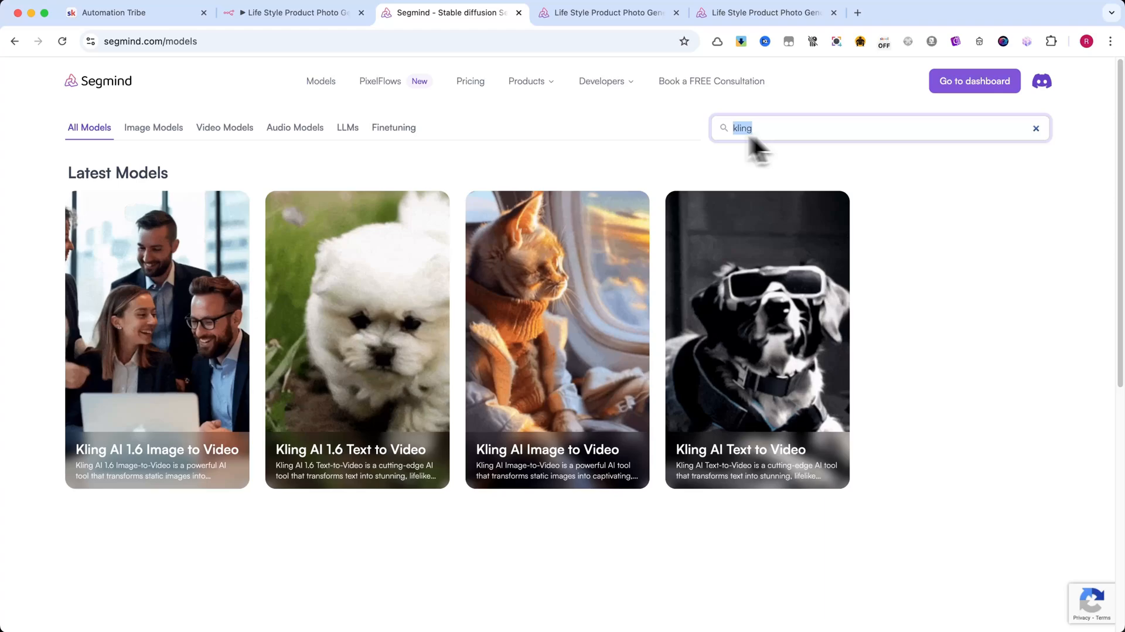
type("runwa")
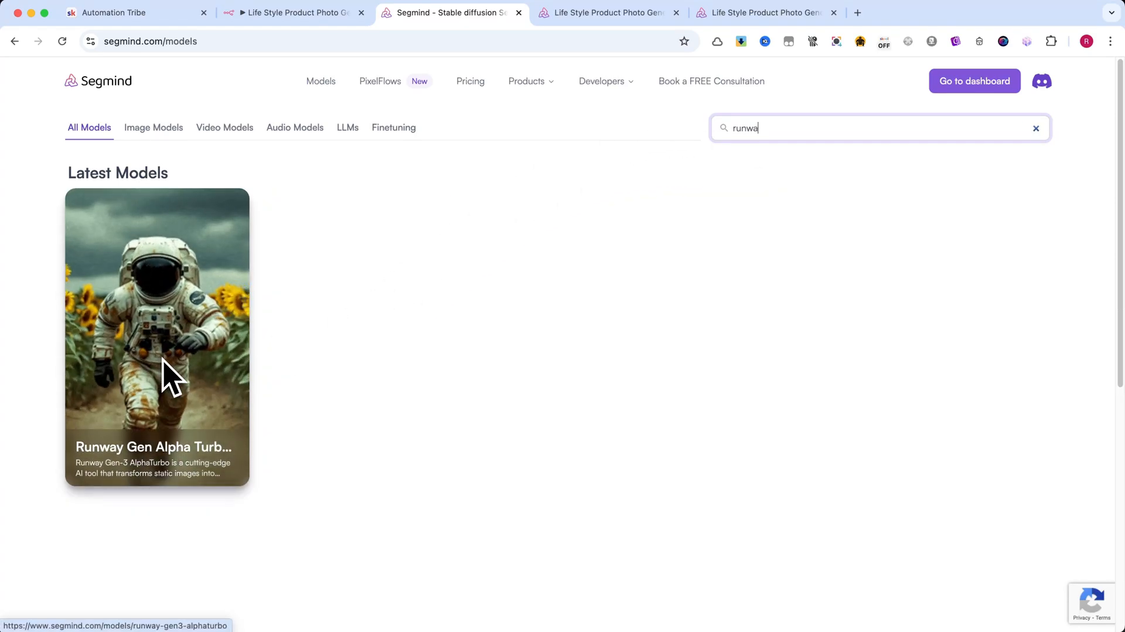
double_click(764, 130)
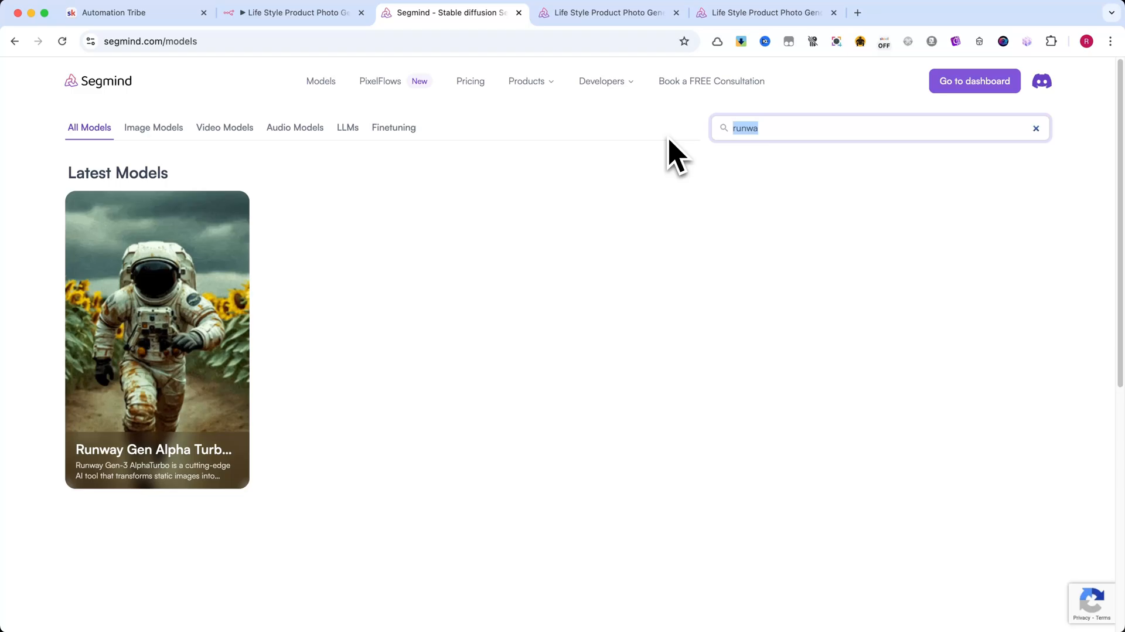
type("minim")
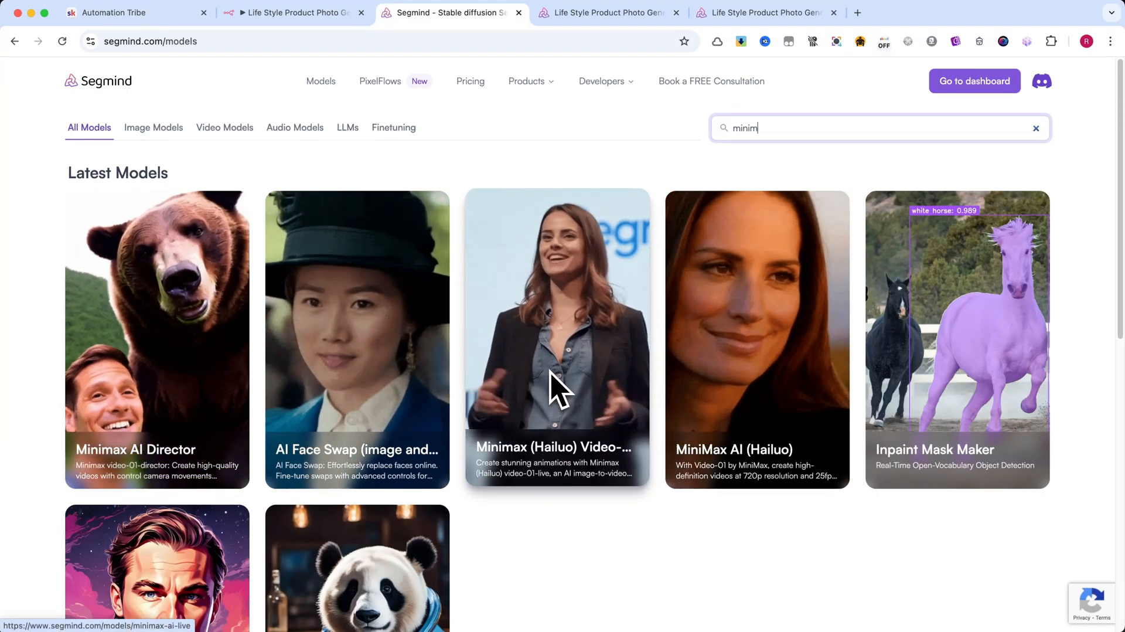
double_click(738, 130)
type("st")
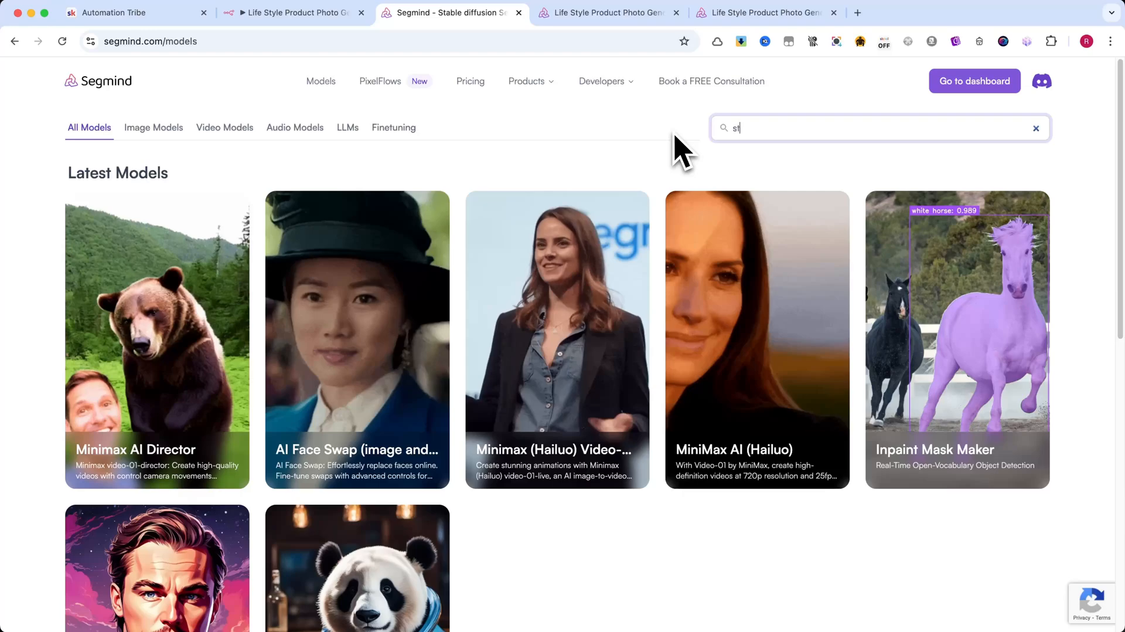
type("able")
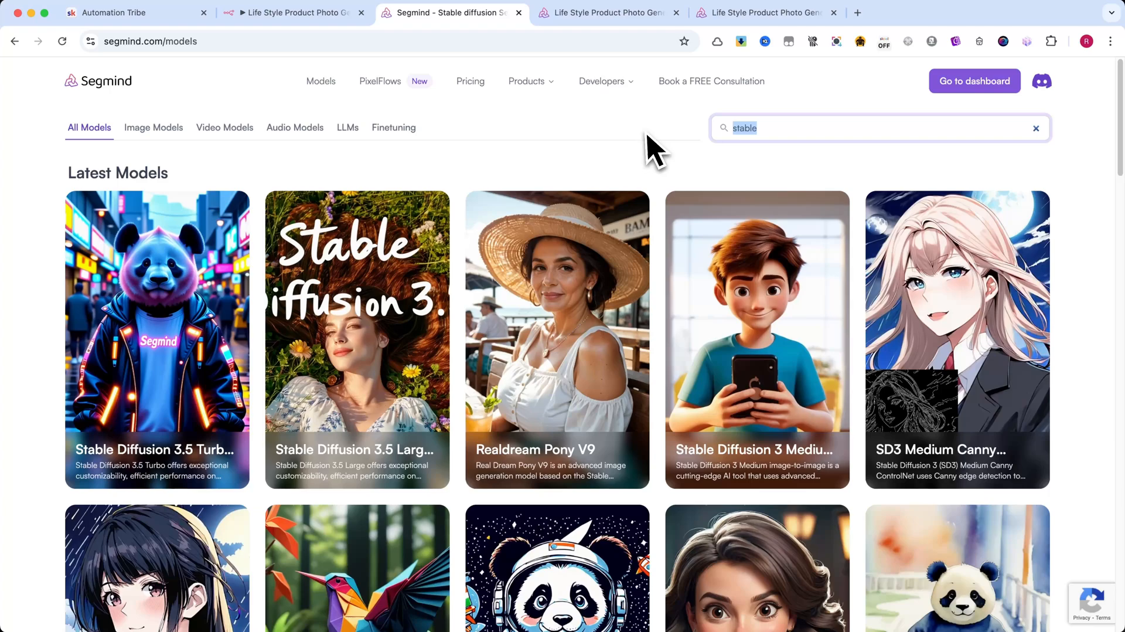
type("ideo")
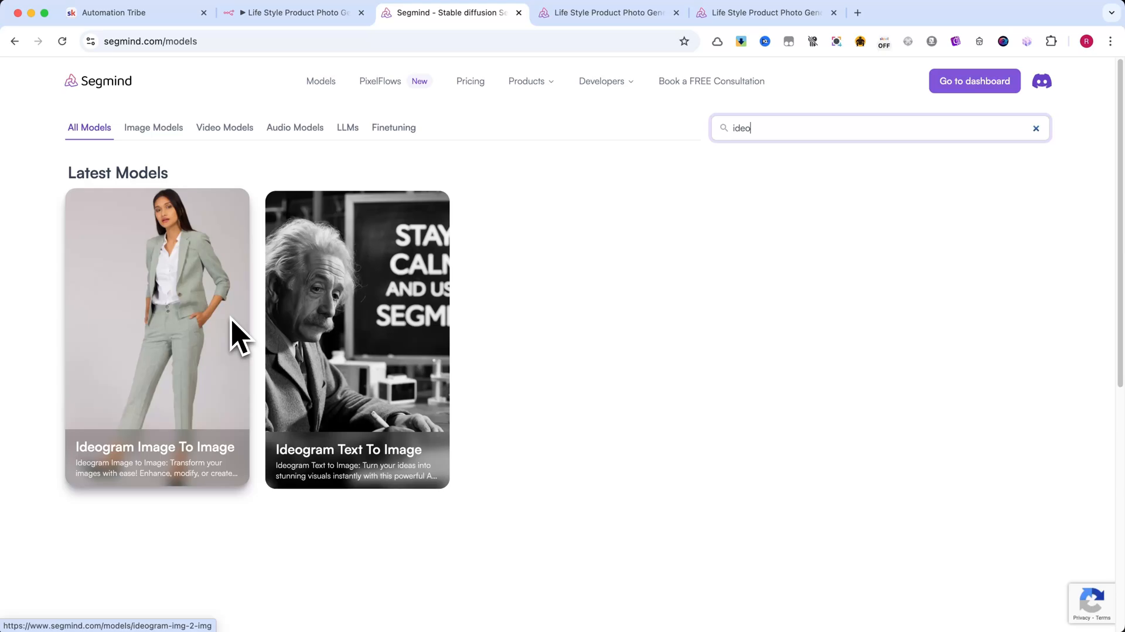
Step: Search the PixelFlows templates for 'life' to find the lifestyle photo workflow
left_click(385, 83)
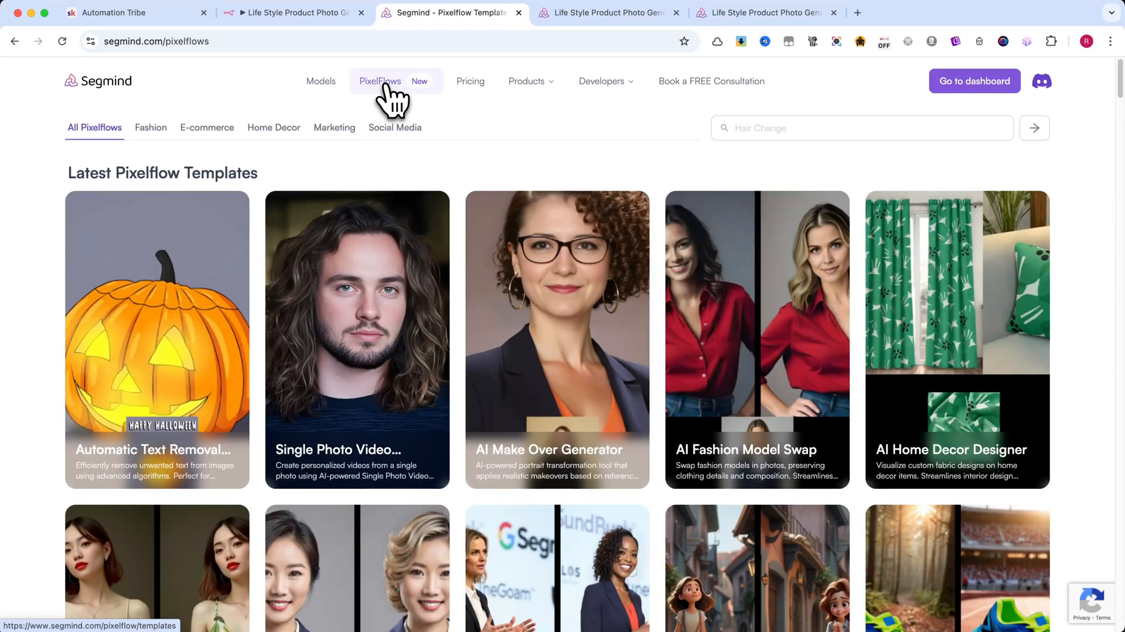
scroll(557, 347, "down", 3)
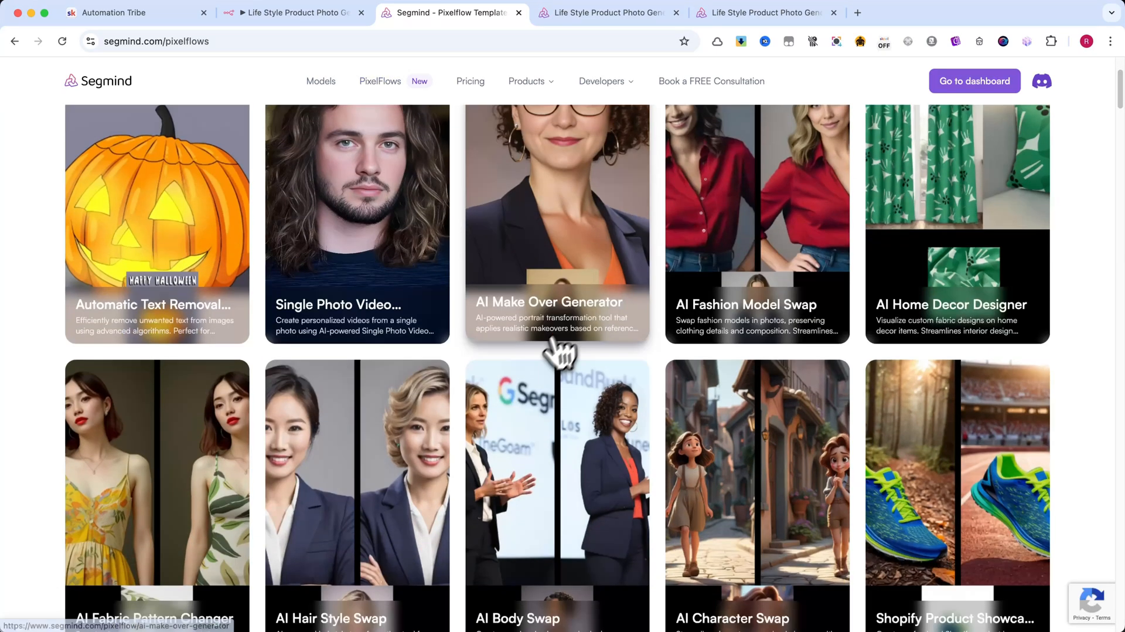
scroll(545, 363, "down", 2)
scroll(540, 365, "down", 3)
scroll(522, 365, "down", 2)
scroll(527, 364, "up", 7)
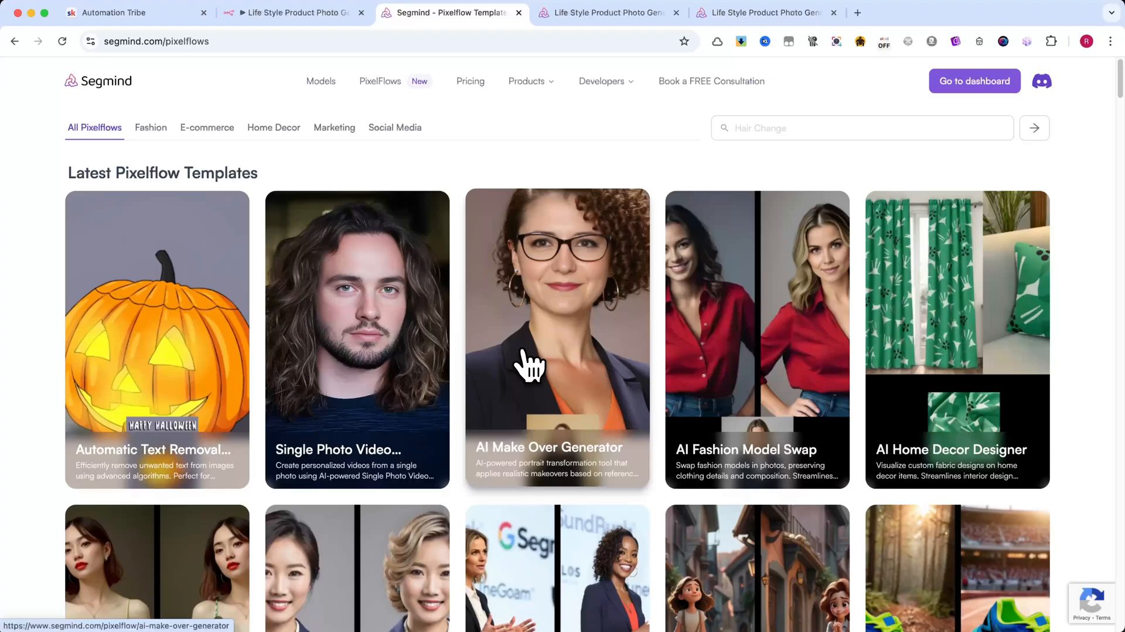
left_click(817, 128)
type("lif")
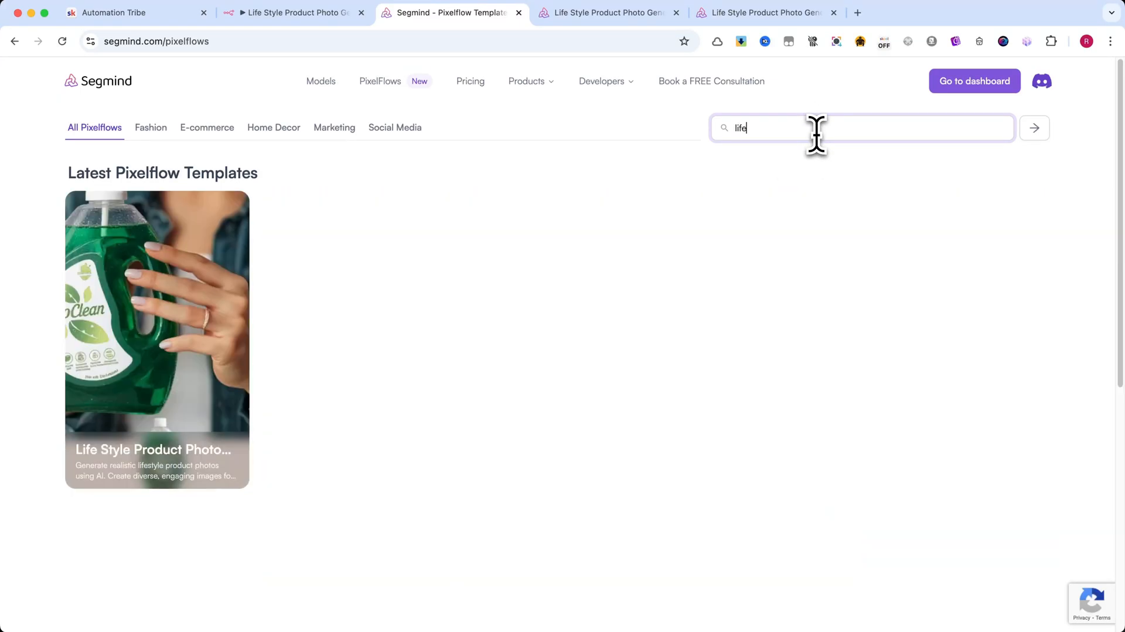
type("e")
Step: Open the Life Style Product Photo template's playground page
left_click(214, 311)
scroll(366, 314, "down", 1)
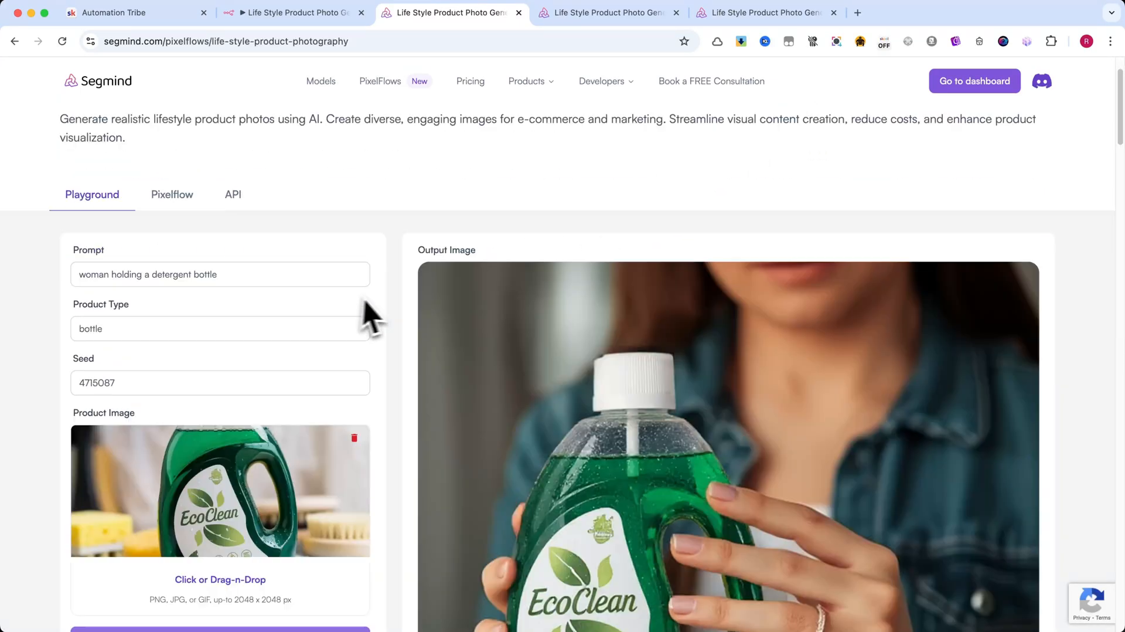
scroll(334, 326, "down", 3)
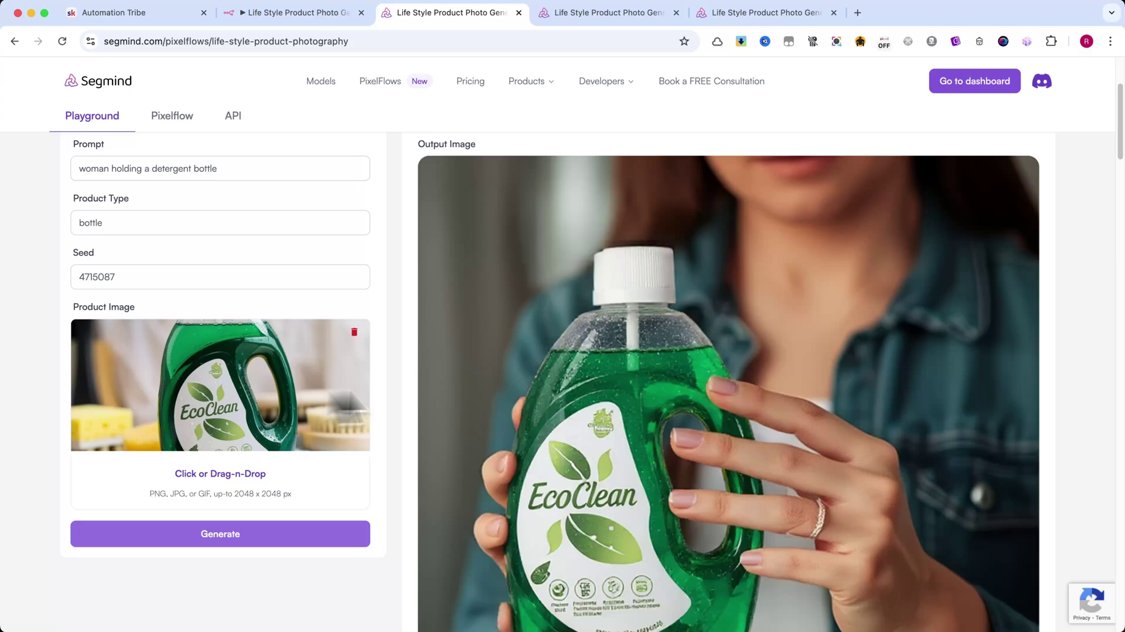
scroll(649, 351, "down", 1)
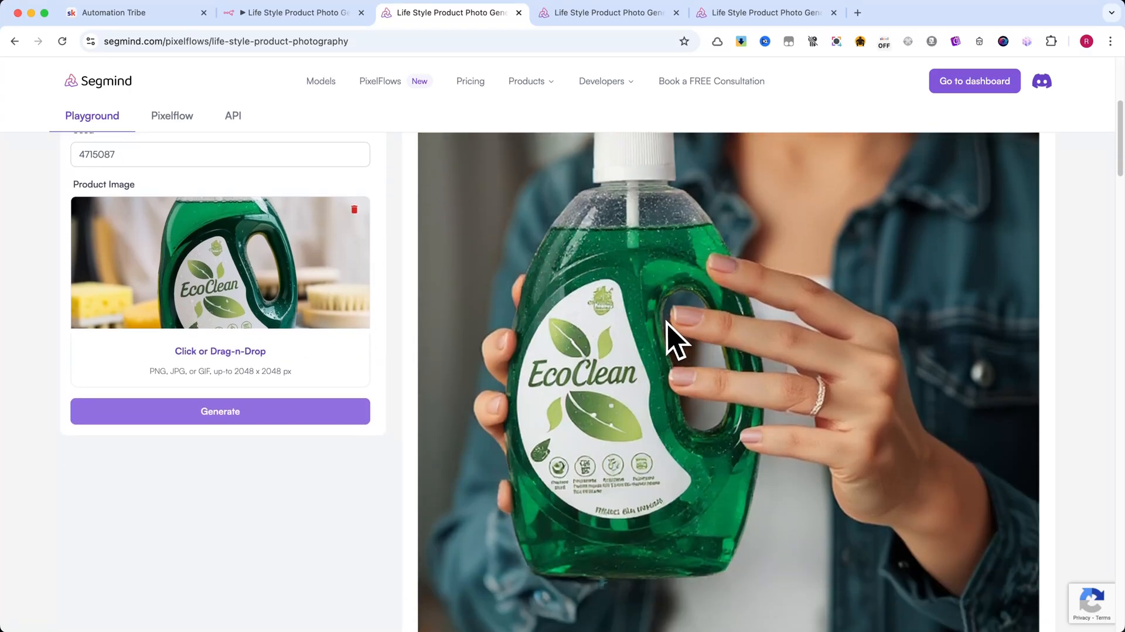
scroll(667, 324, "up", 1)
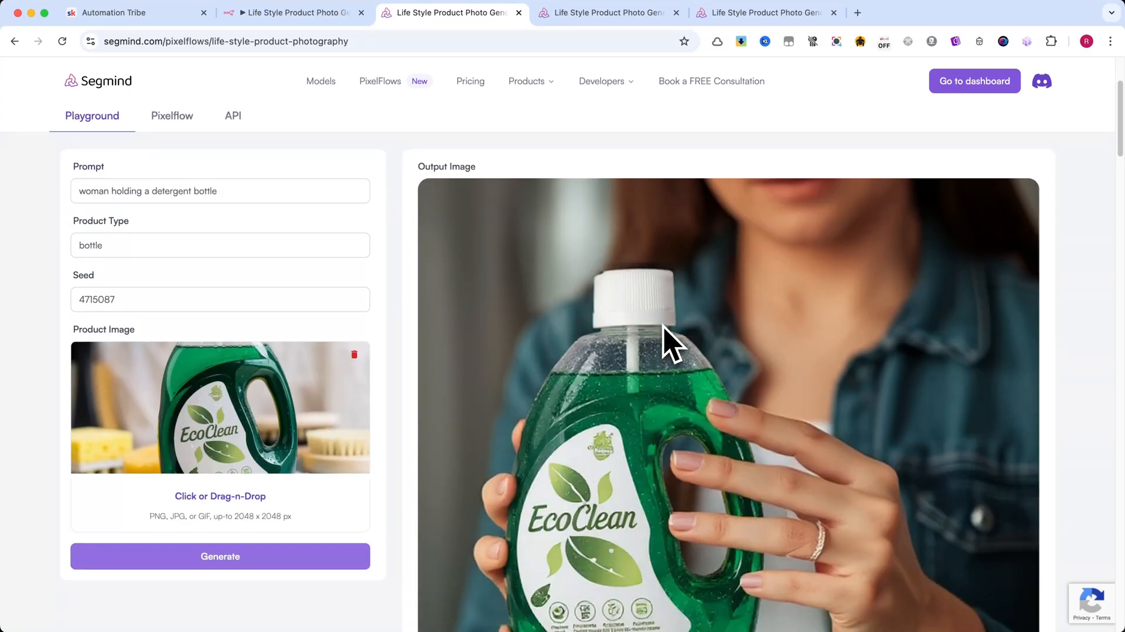
scroll(666, 339, "down", 1)
scroll(666, 339, "down", 1)
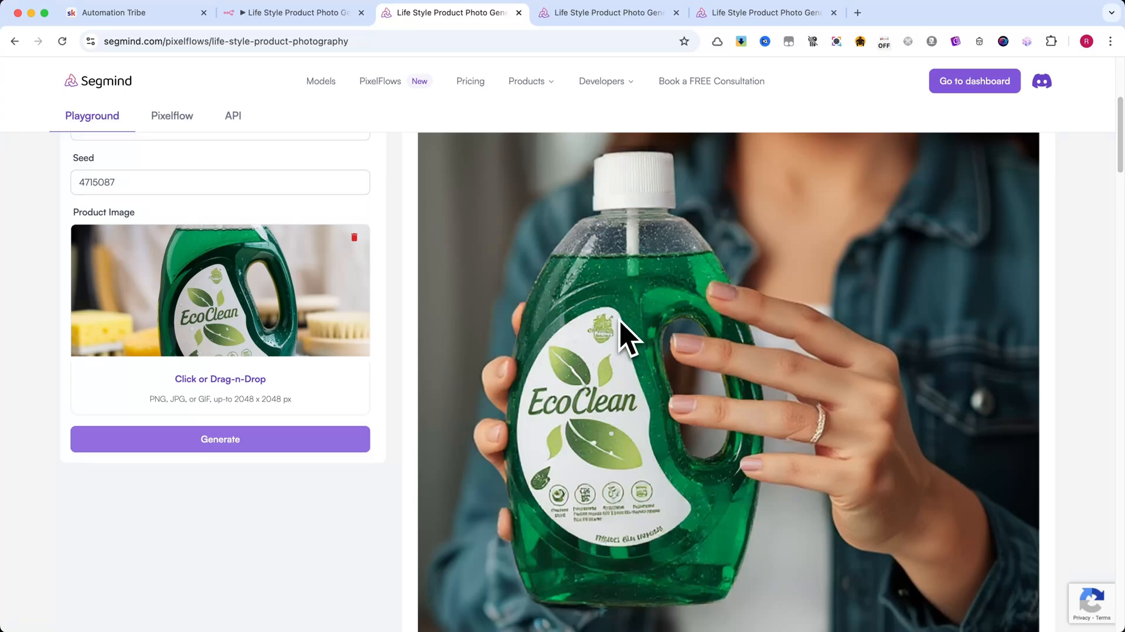
scroll(622, 325, "down", 1)
scroll(624, 331, "down", 1)
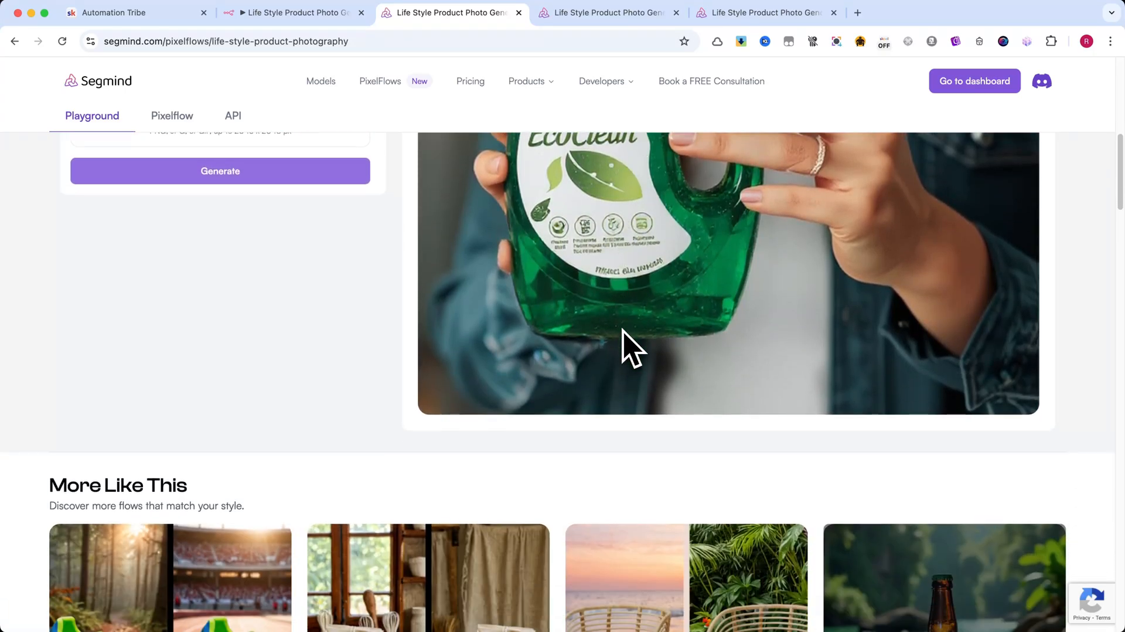
scroll(624, 331, "down", 2)
scroll(623, 339, "down", 2)
scroll(624, 343, "down", 2)
scroll(623, 333, "up", 1)
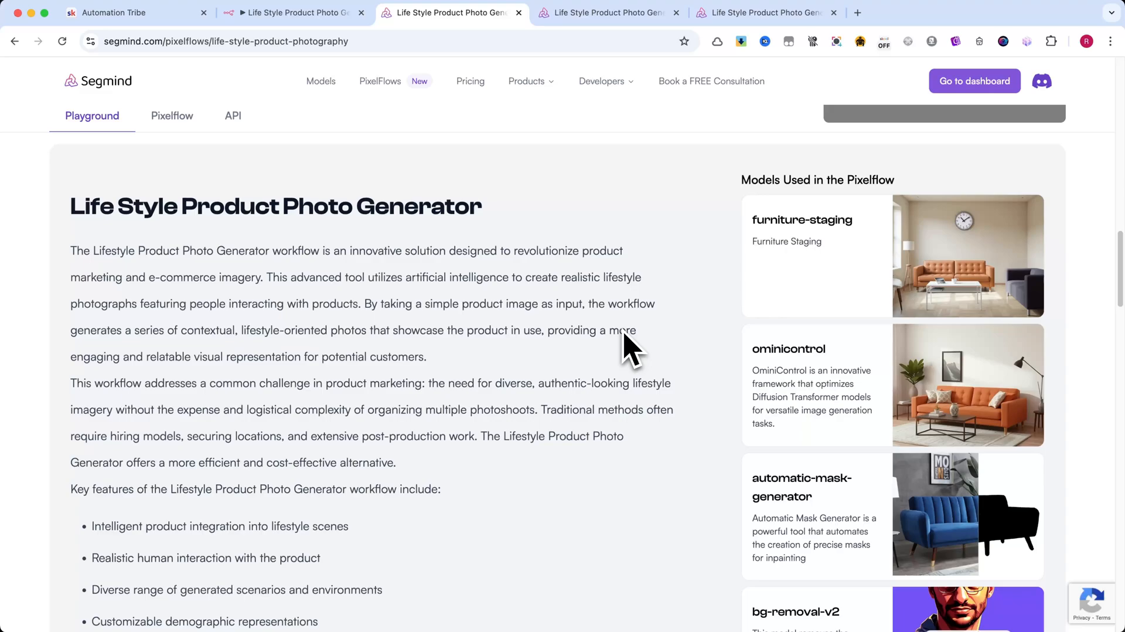
scroll(623, 344, "up", 10)
scroll(459, 352, "down", 1)
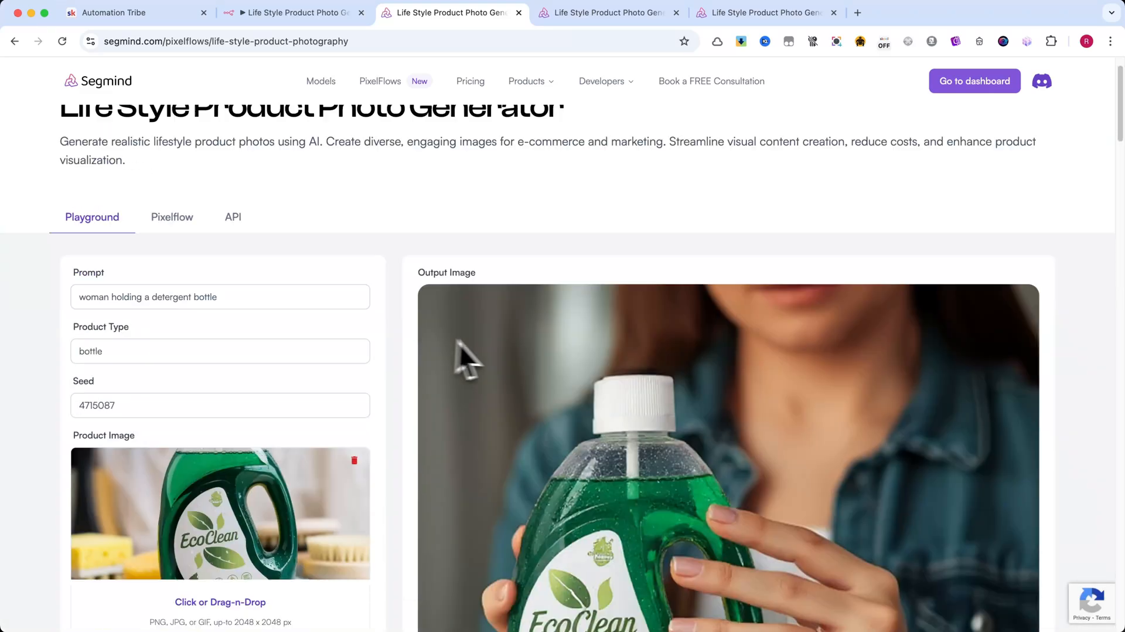
scroll(484, 359, "down", 2)
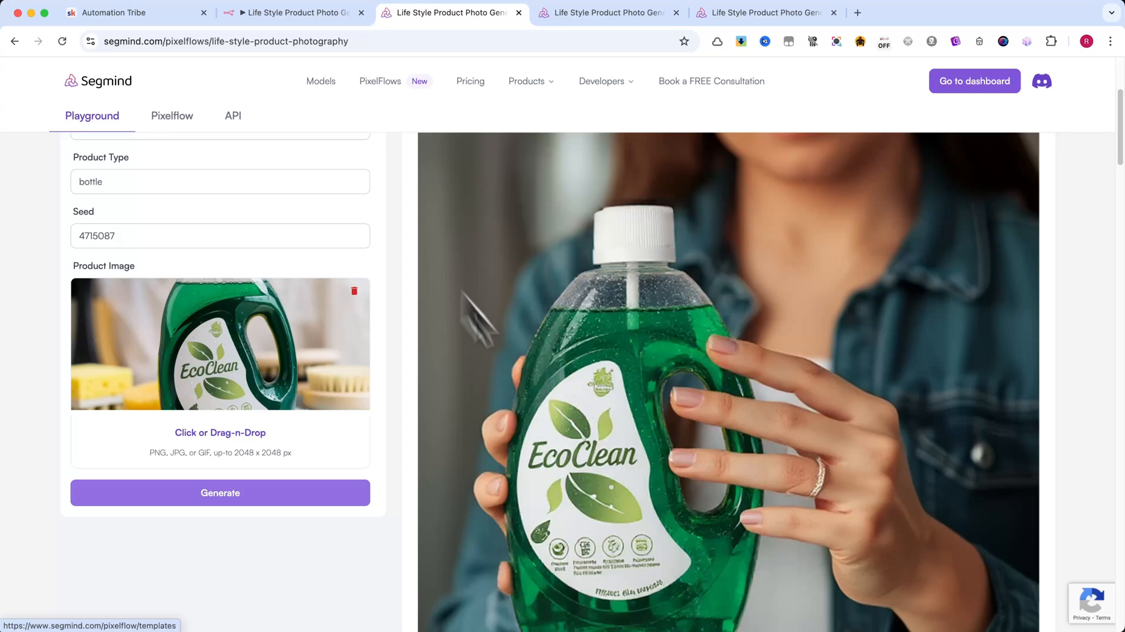
scroll(612, 434, "down", 1)
scroll(618, 447, "down", 1)
scroll(508, 374, "up", 1)
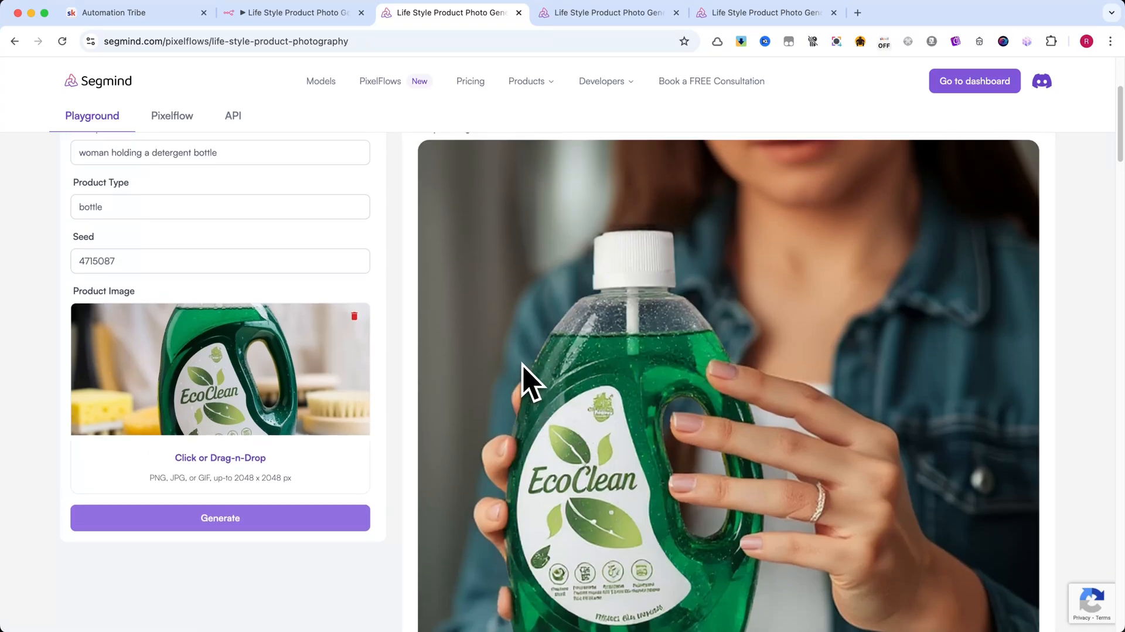
Step: View the generator's API sample code, then load the Segmind Console dashboard
left_click(235, 118)
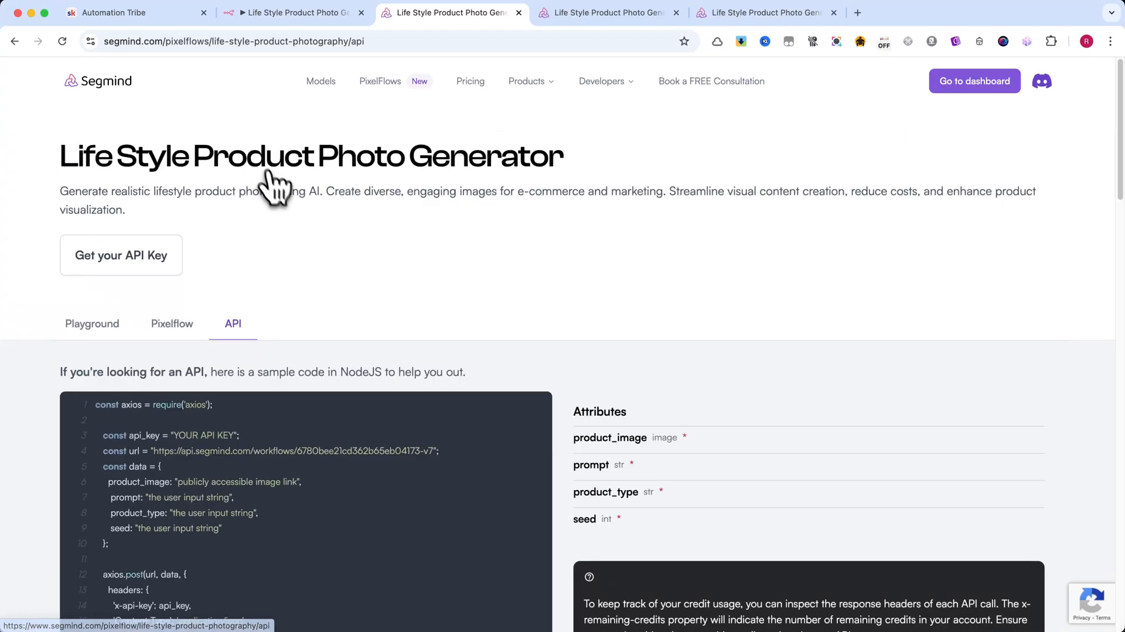
scroll(299, 263, "down", 4)
scroll(311, 304, "down", 1)
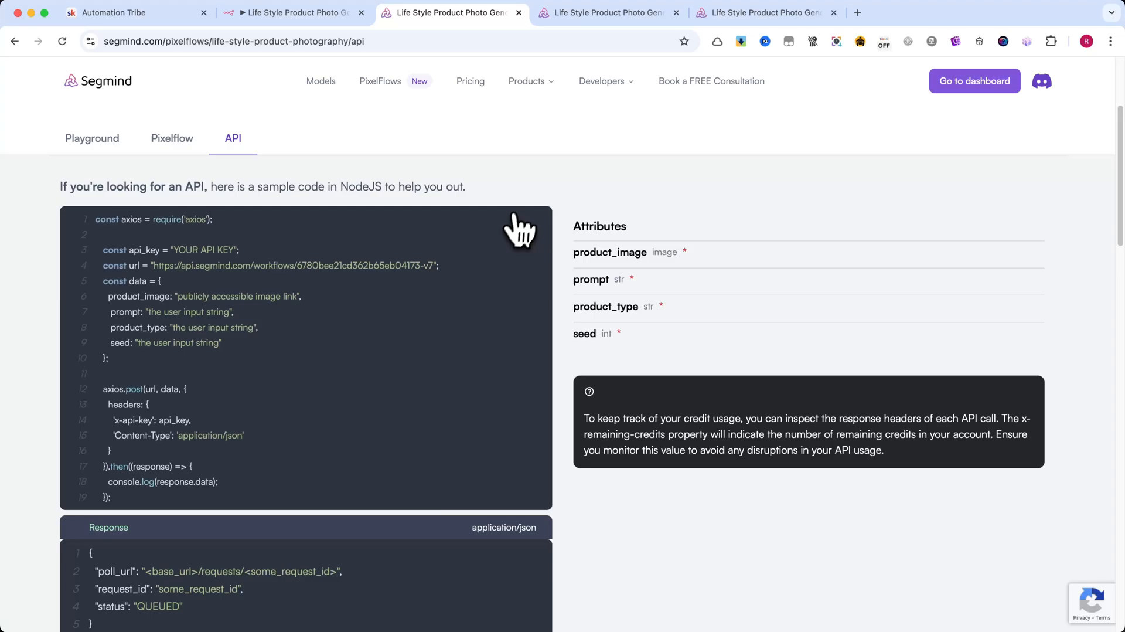
left_click(735, 14)
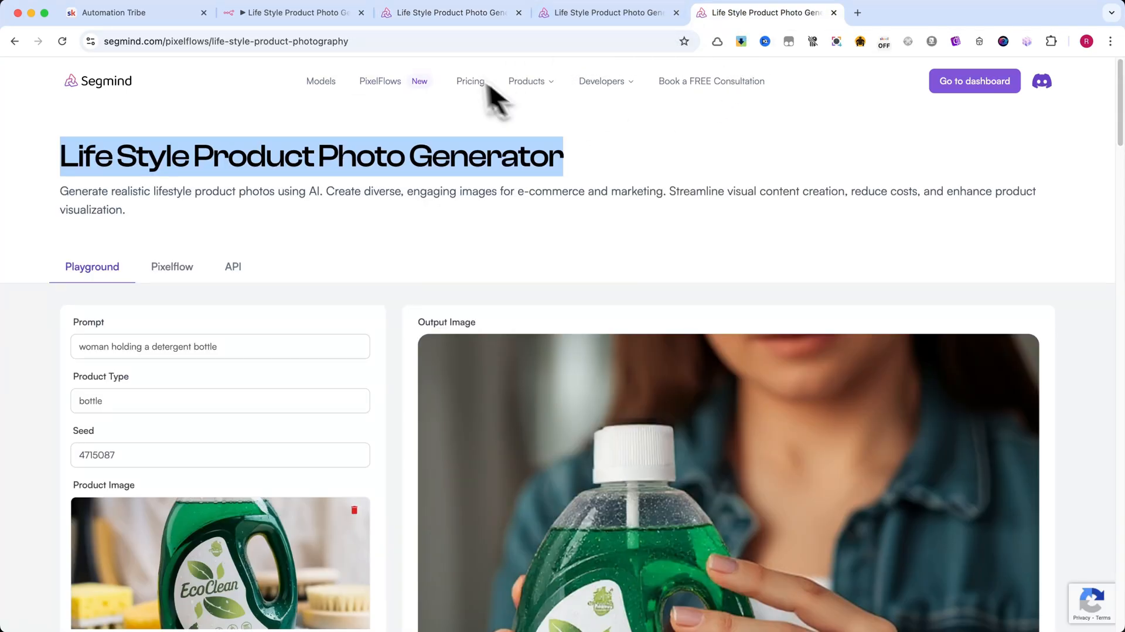
left_click(976, 82)
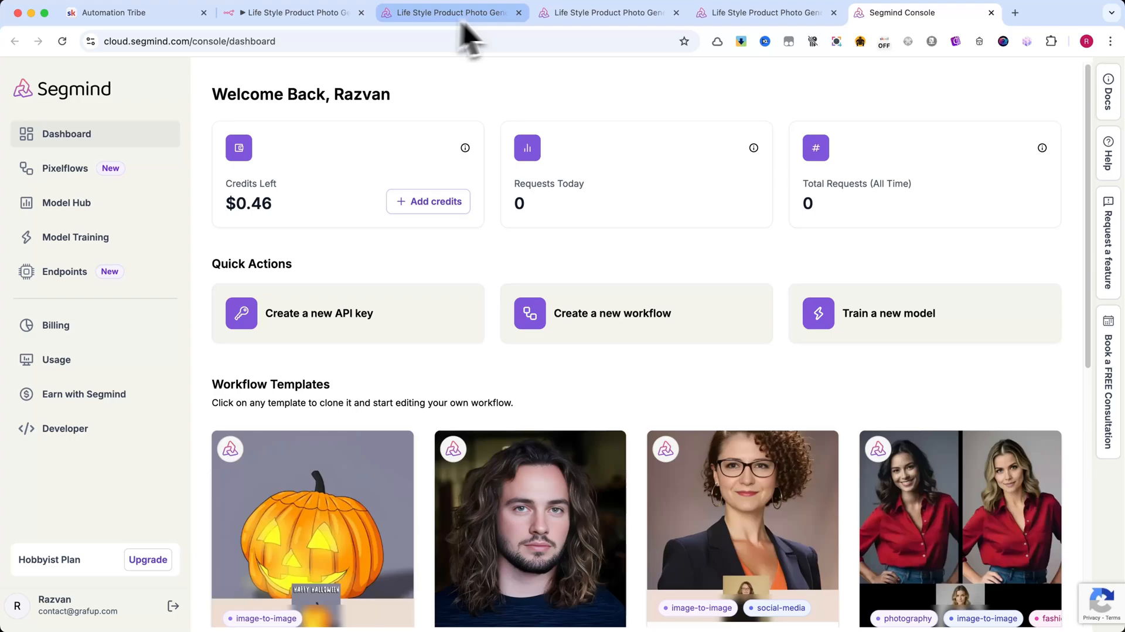
Step: Return to the playground and open wine.png with its generated results in Preview
left_click(570, 19)
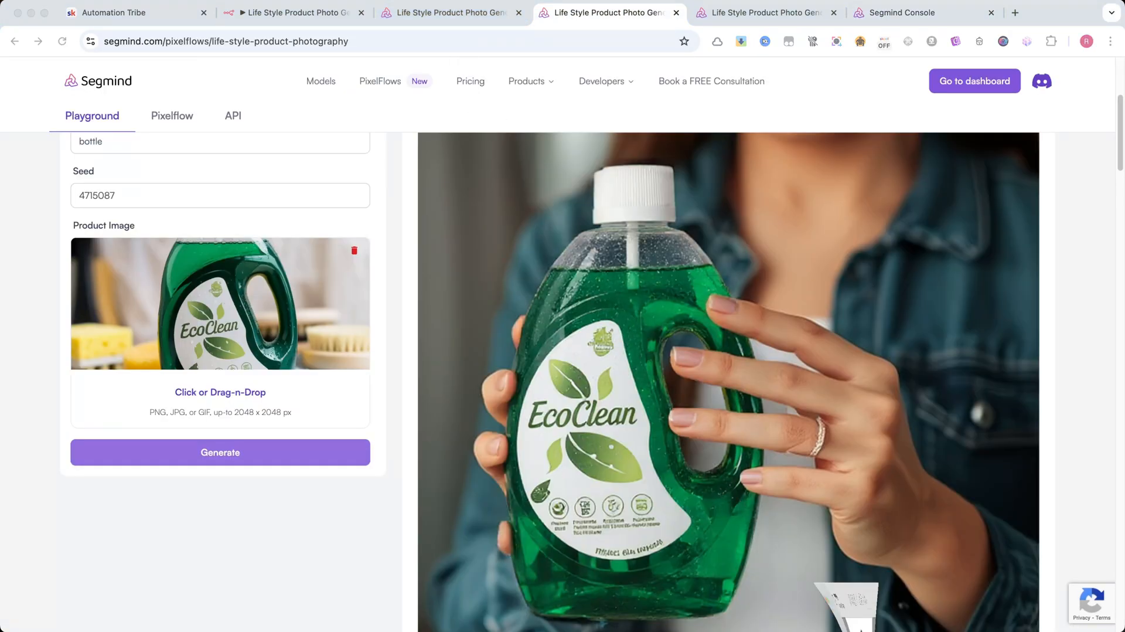
left_click(847, 616)
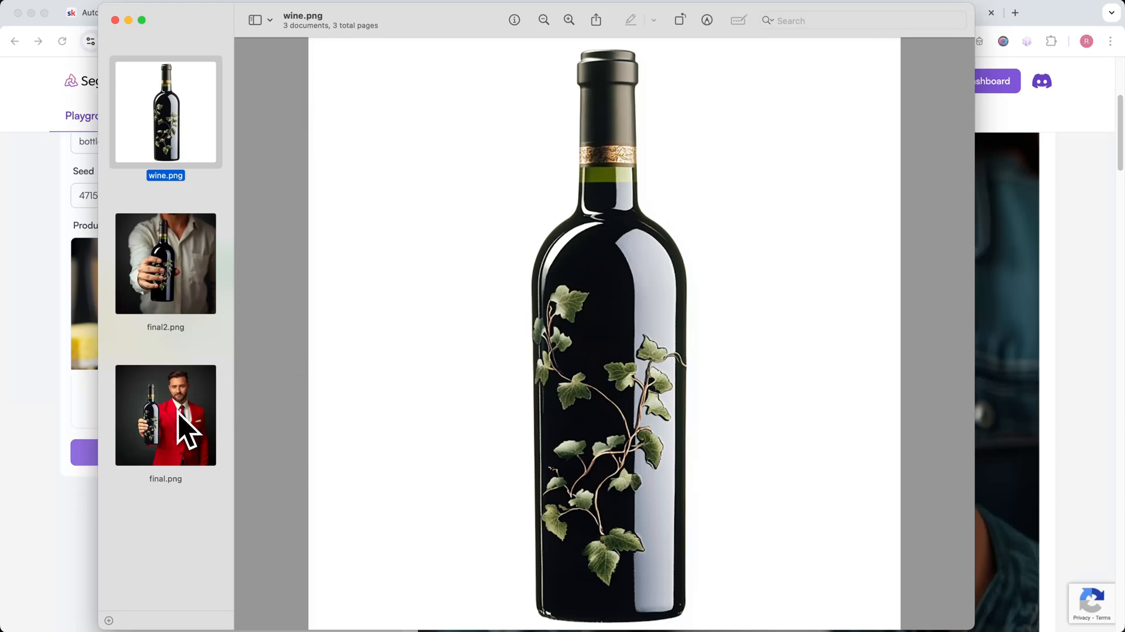
Step: View the red-suit result final.png, then the close-up final2.png
left_click(188, 430)
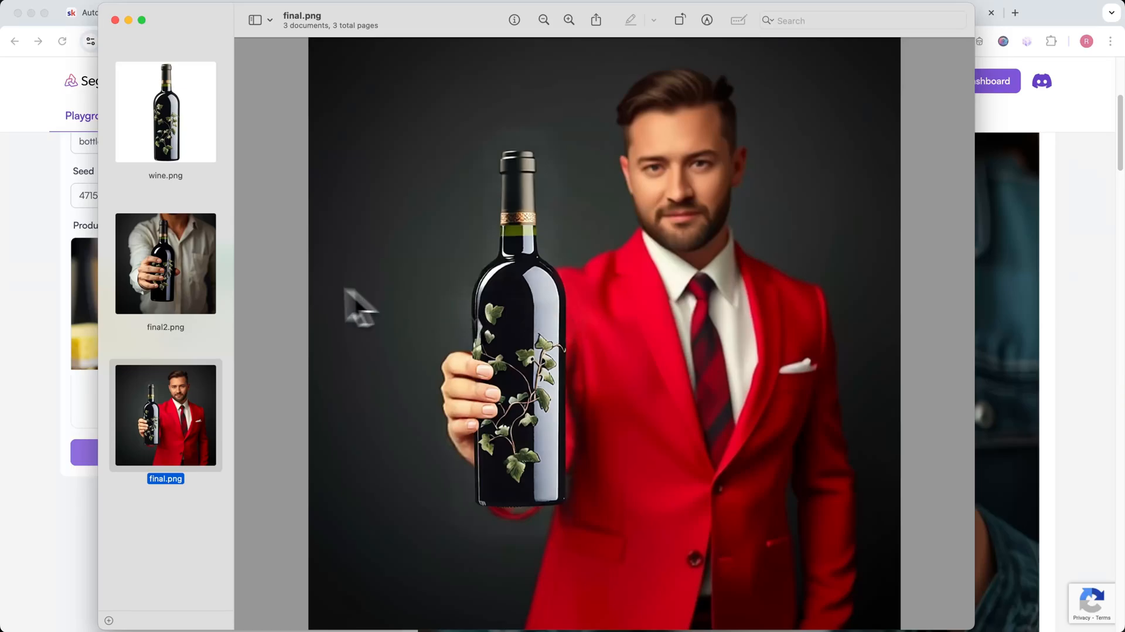
left_click(176, 270)
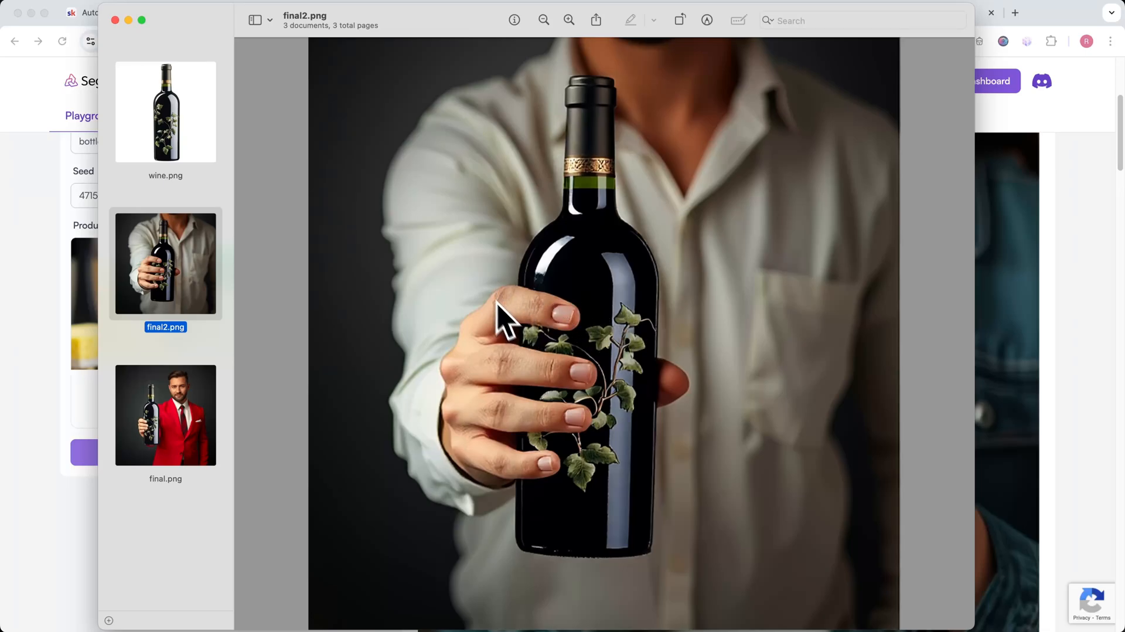
Step: Close Preview, cycle through the browser tabs and close the duplicate generator page
left_click(128, 19)
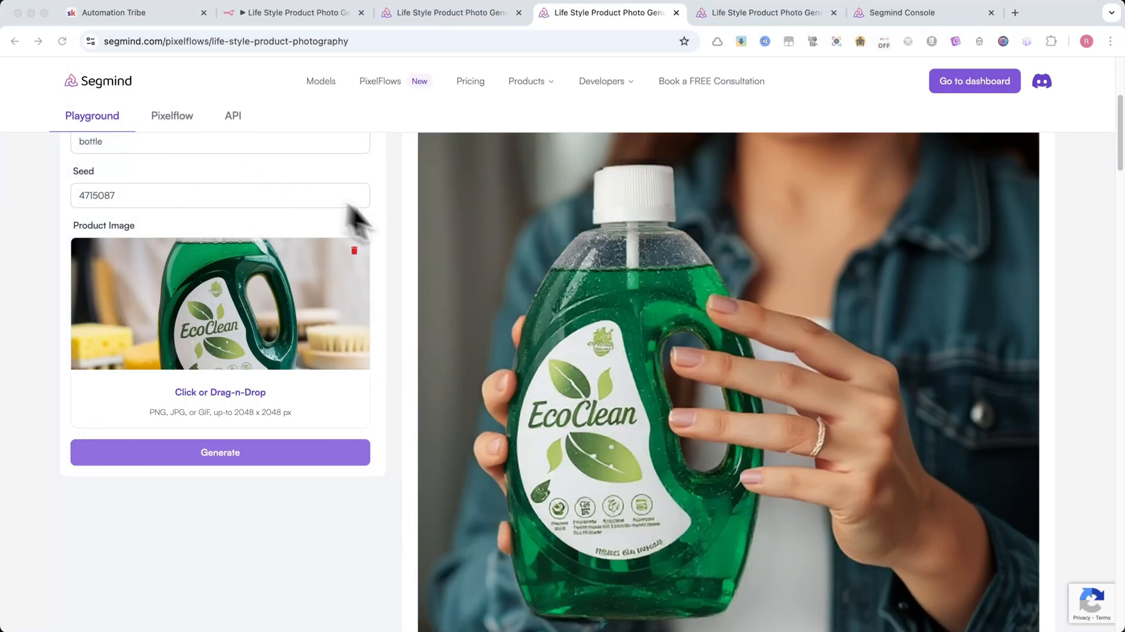
scroll(392, 243, "up", 5)
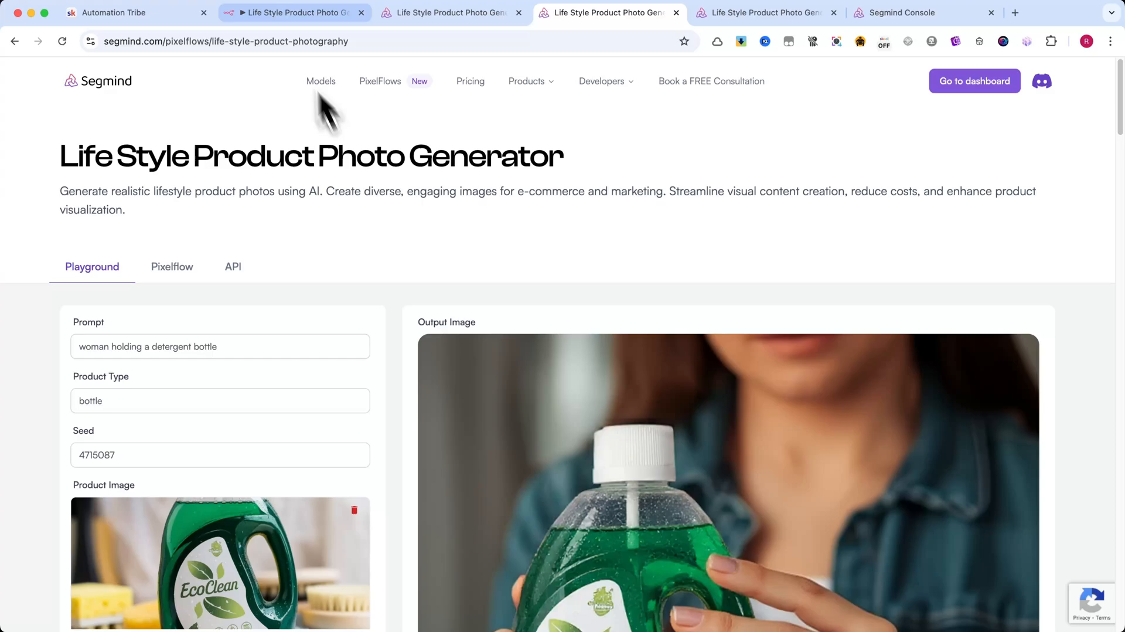
left_click(291, 16)
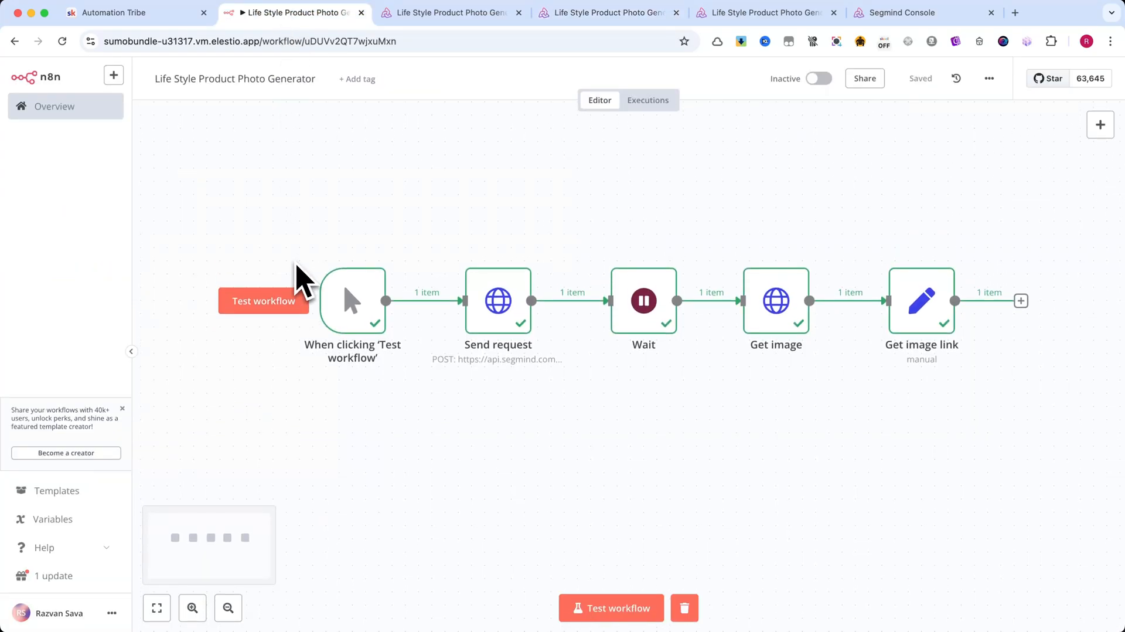
left_click(875, 16)
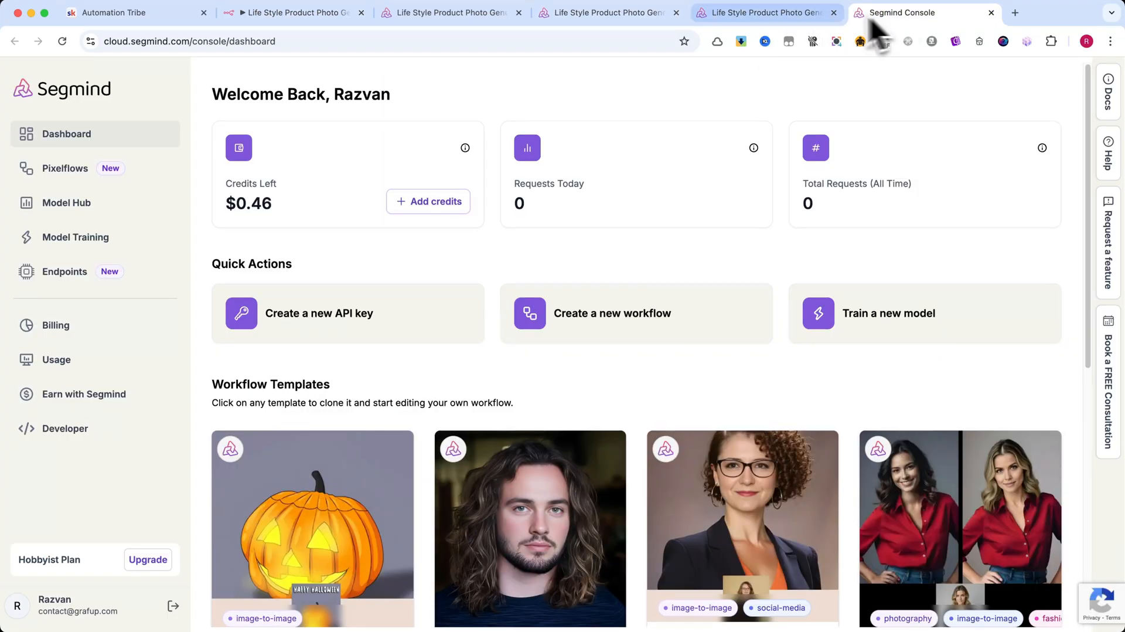
left_click(743, 14)
scroll(703, 144, "down", 1)
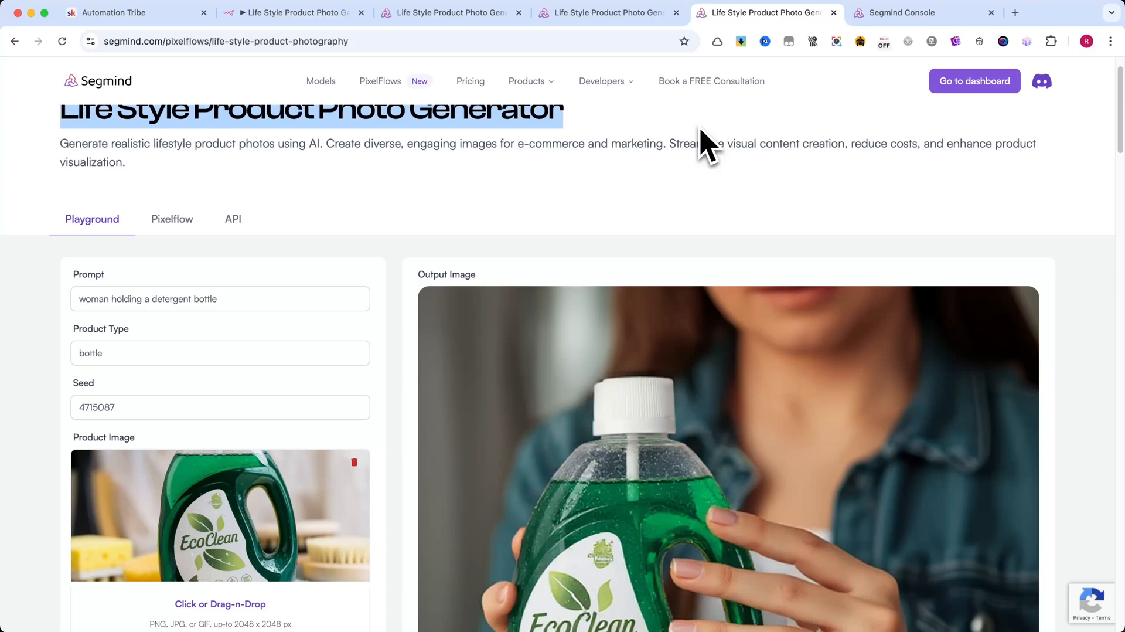
left_click(607, 16)
left_click(674, 13)
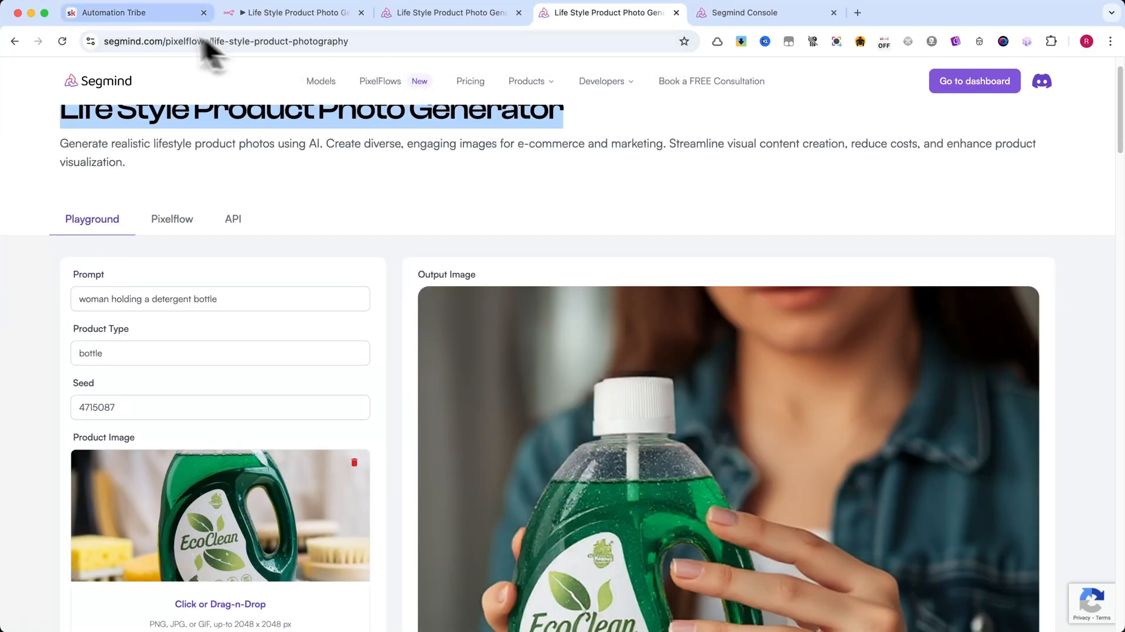
Step: Download Life_Style_Product_Photo_Generator.json from the Download Blueprints course in Skool
left_click(132, 14)
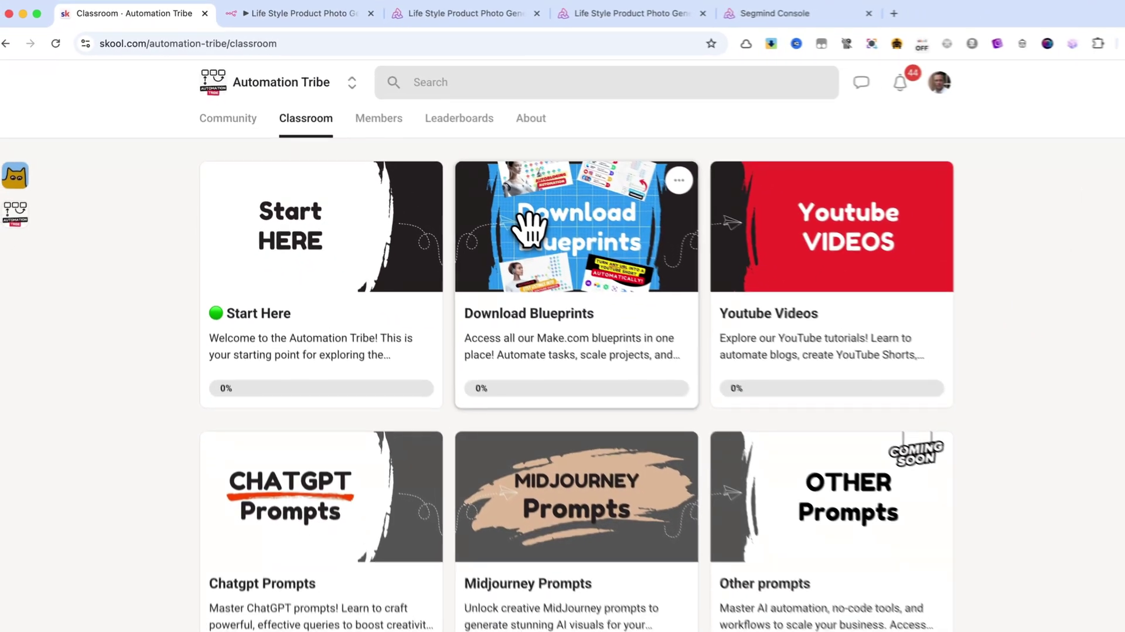
left_click(528, 229)
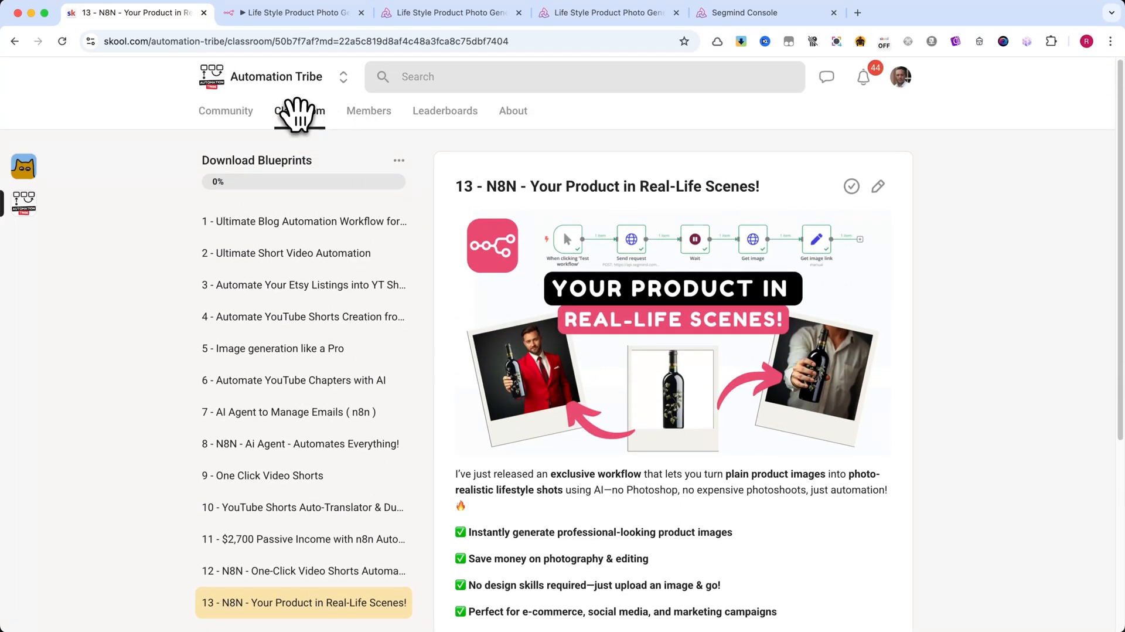
scroll(297, 114, "down", 1)
scroll(298, 114, "down", 5)
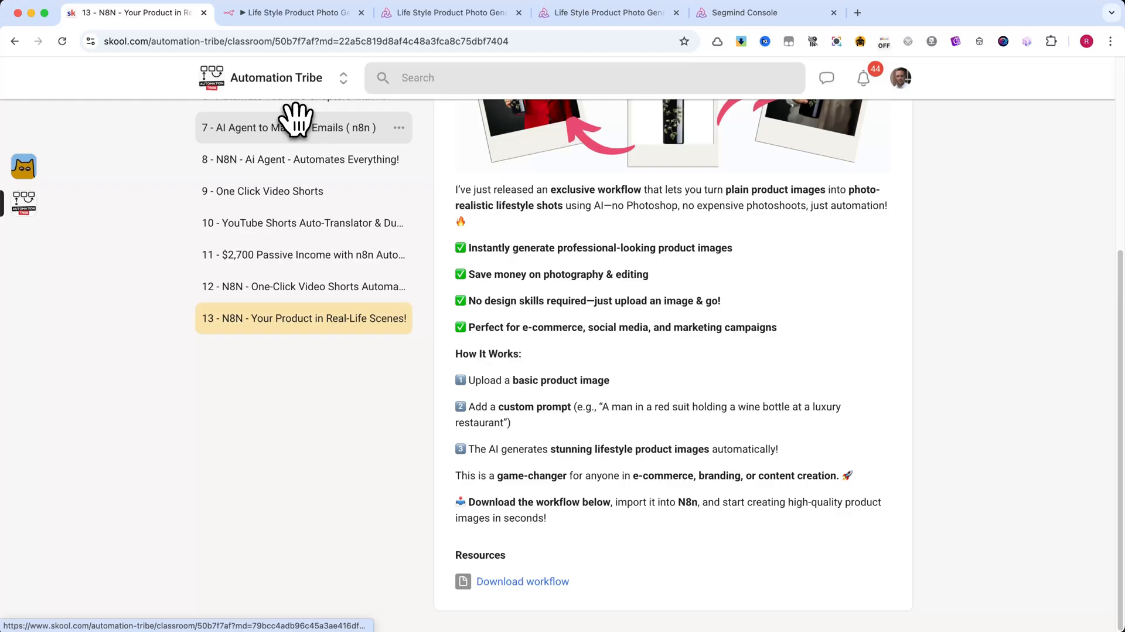
left_click(522, 581)
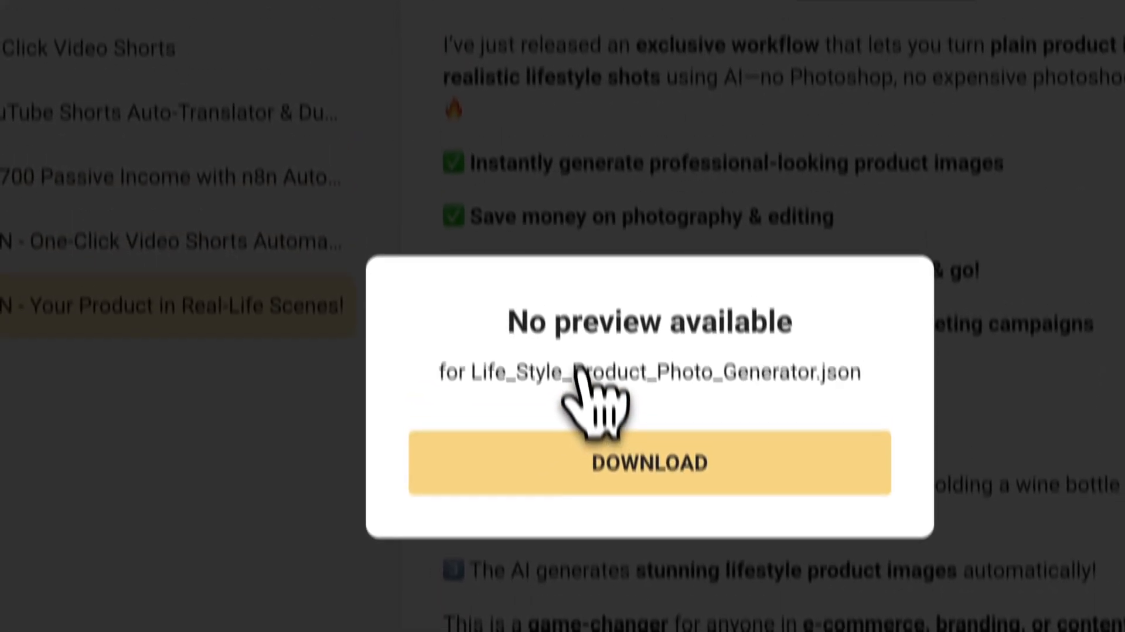
left_click(646, 449)
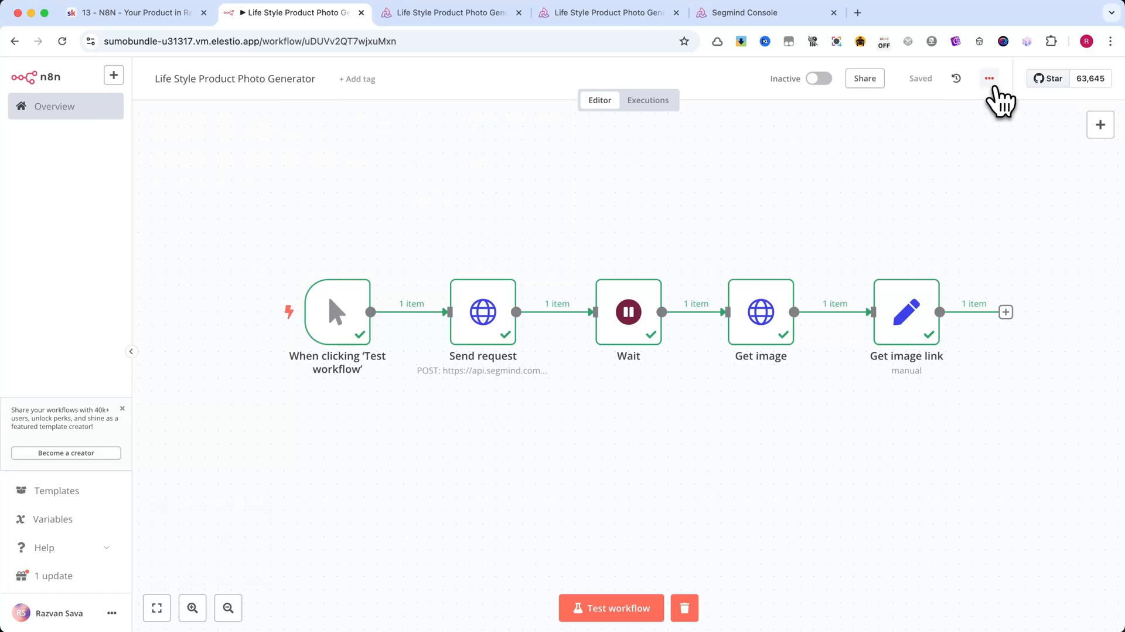
Step: Import Life_Style_Product_Photo_Generator.json via the workflow menu's Import from File
left_click(990, 81)
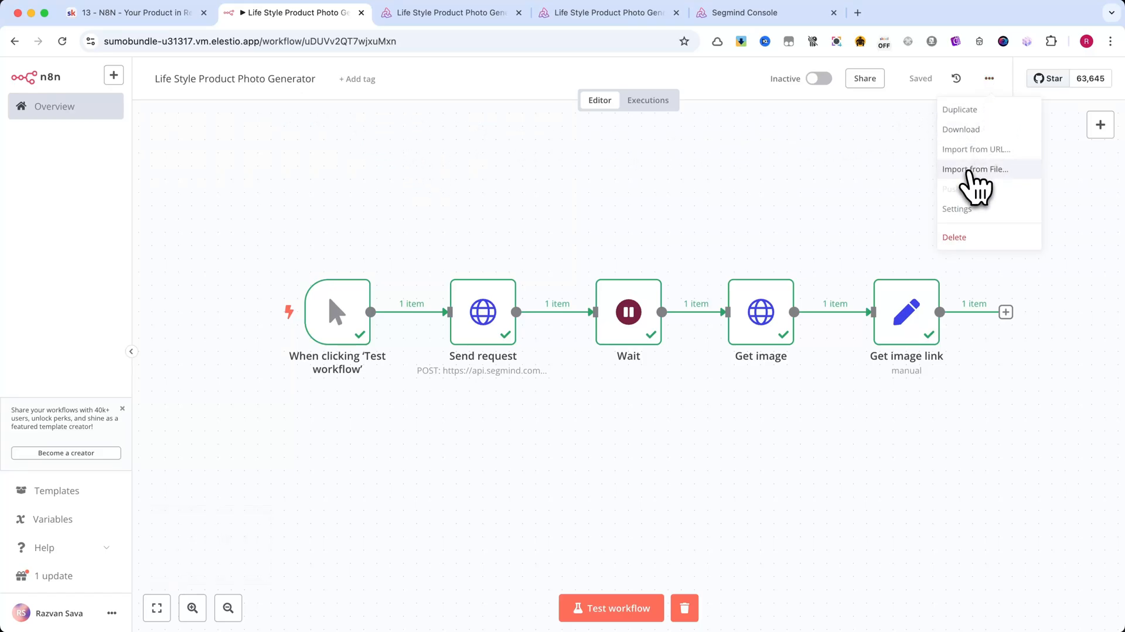
left_click(971, 171)
left_click(385, 220)
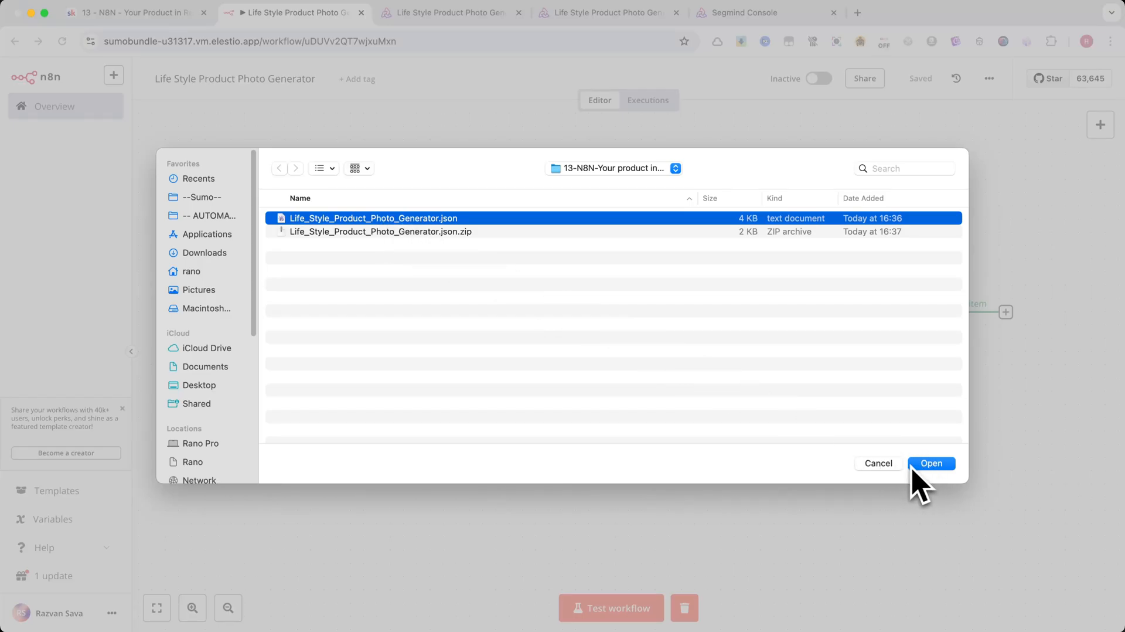
left_click(889, 469)
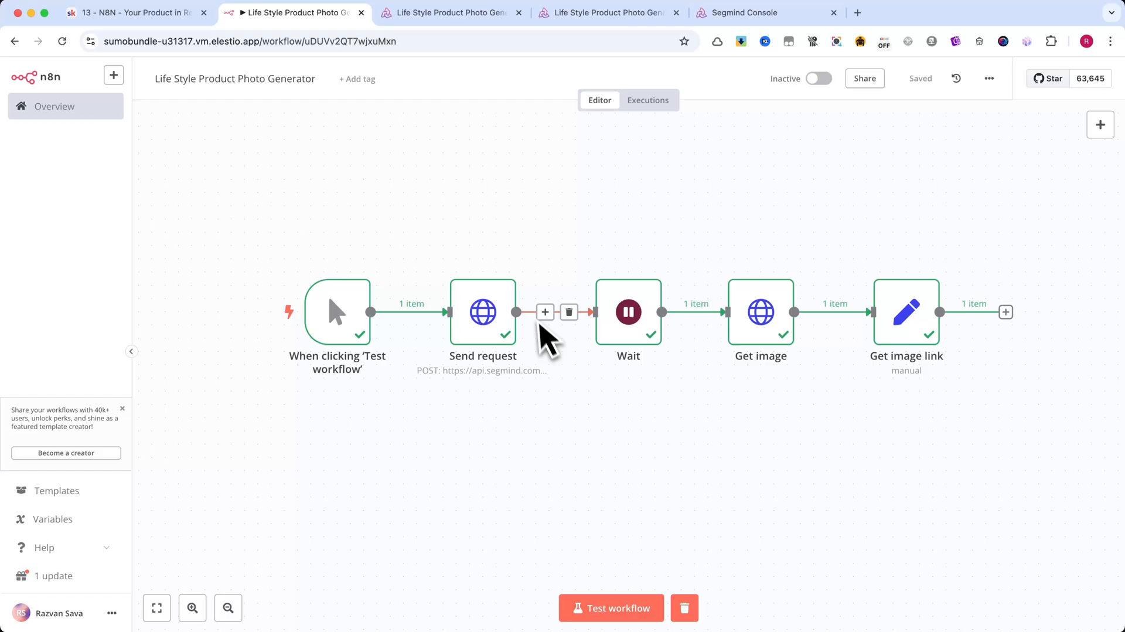
left_click_drag(498, 226, 571, 203)
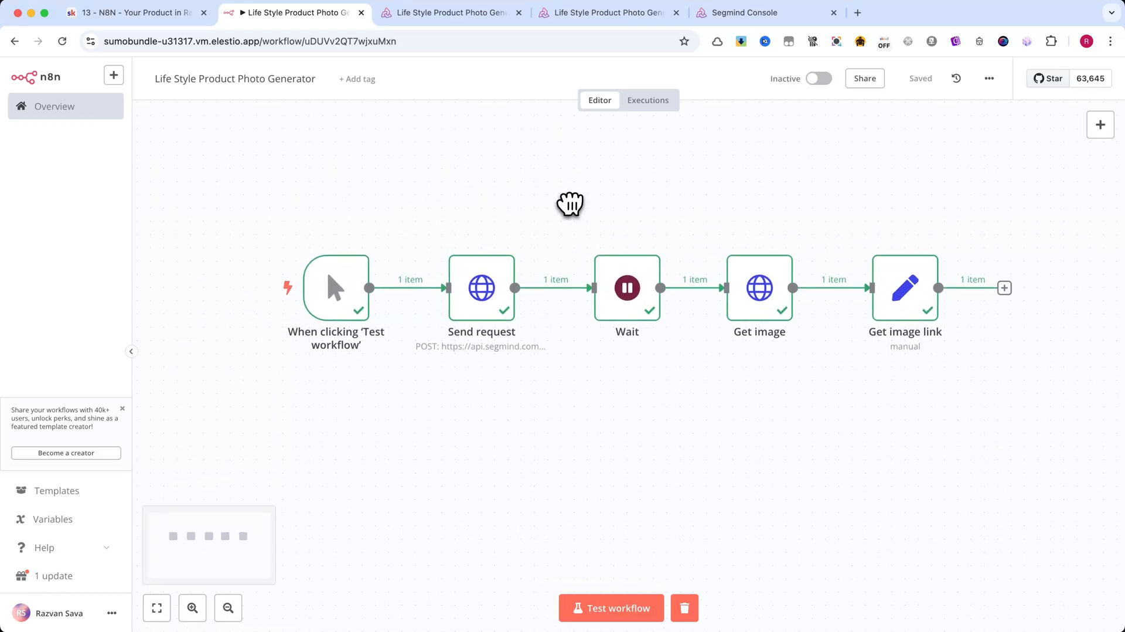
double_click(339, 298)
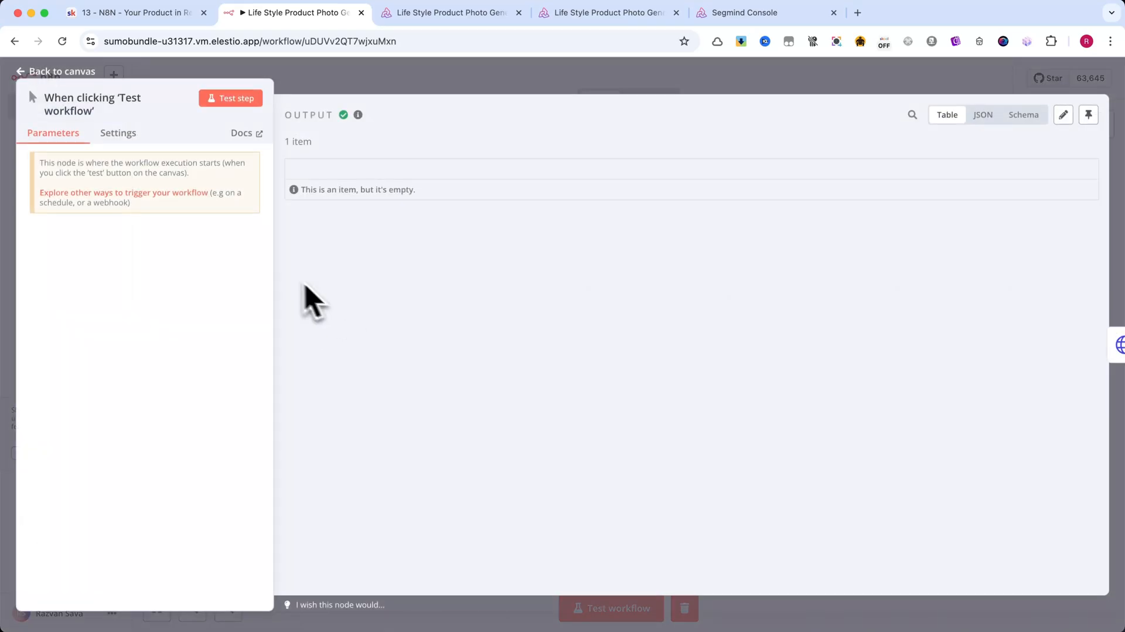
left_click(363, 90)
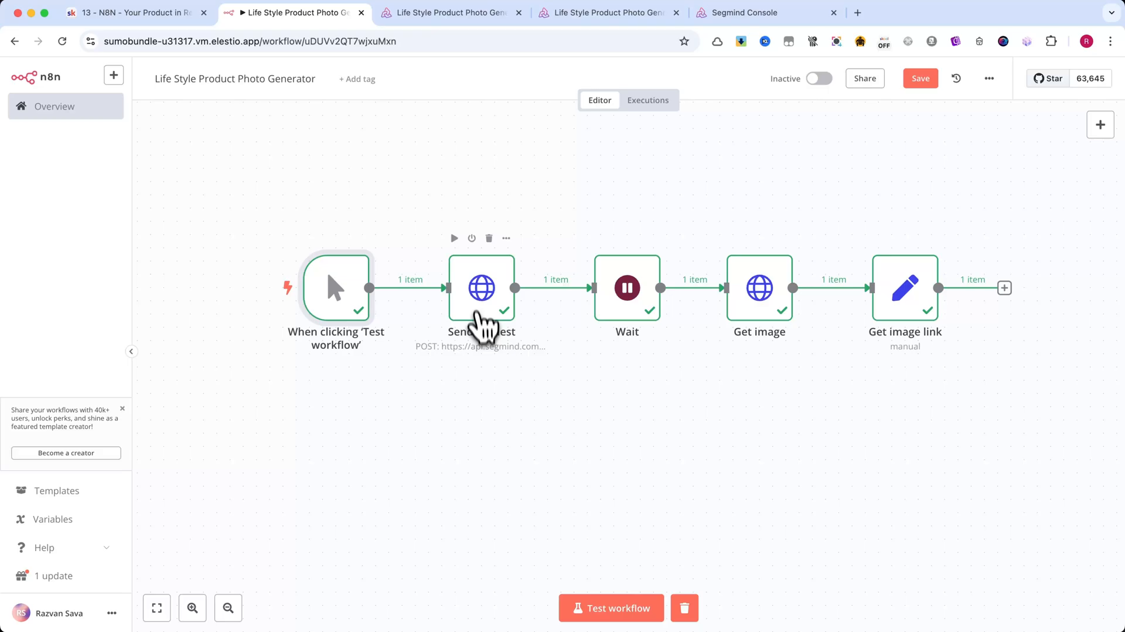
Step: Select the Send request node's URL and the endpoint URL in Segmind's API sample code
double_click(479, 308)
mouse_move(492, 317)
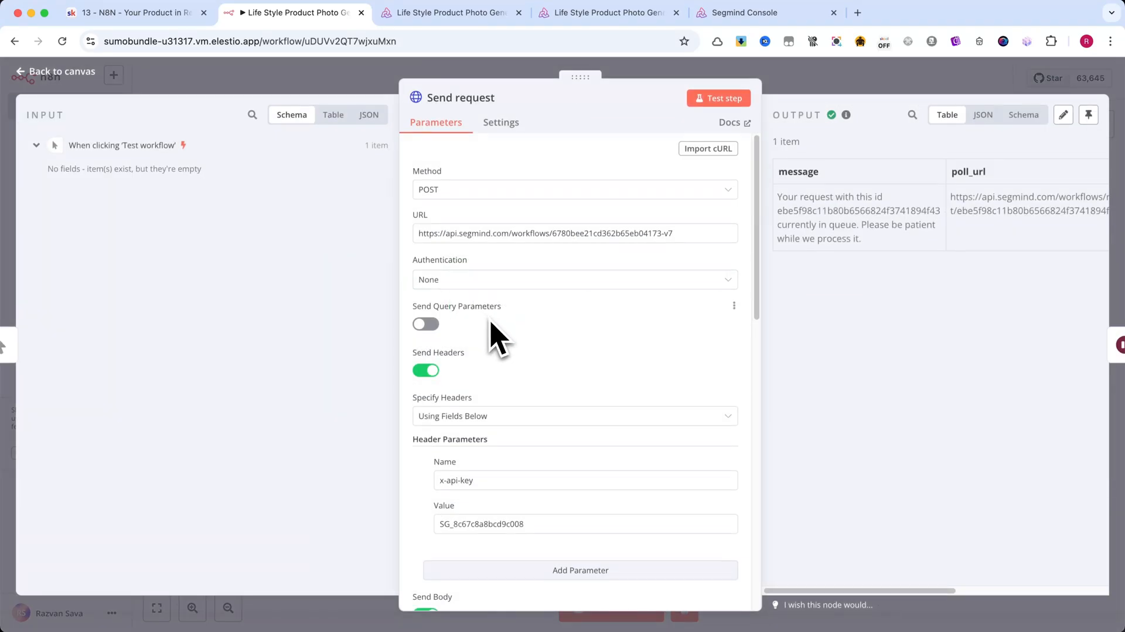
scroll(505, 283, "down", 1)
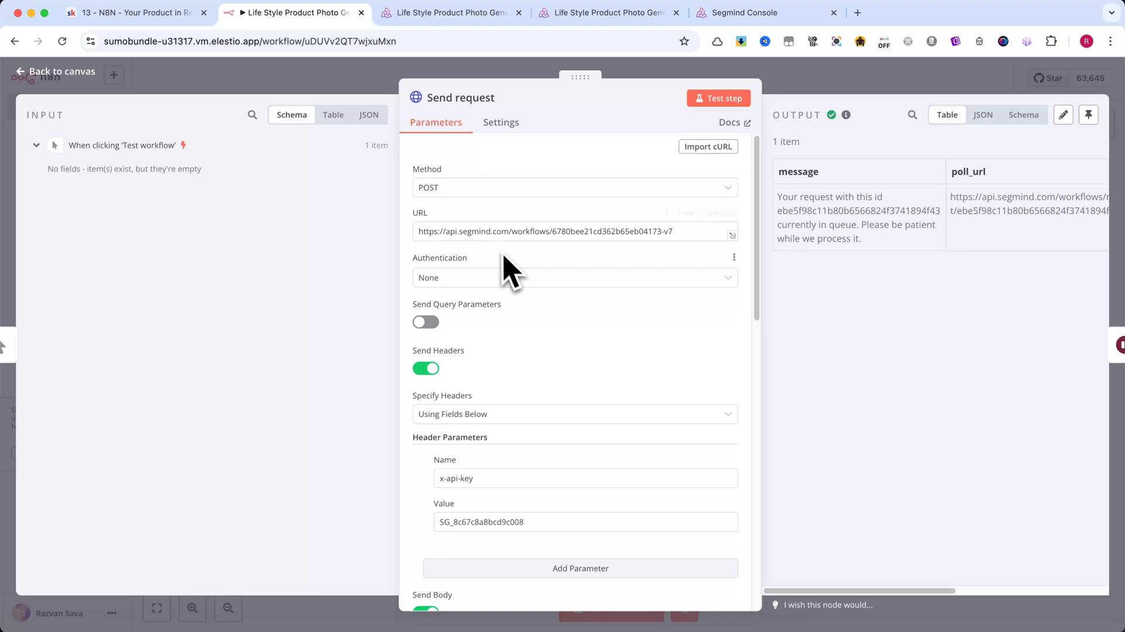
mouse_move(497, 232)
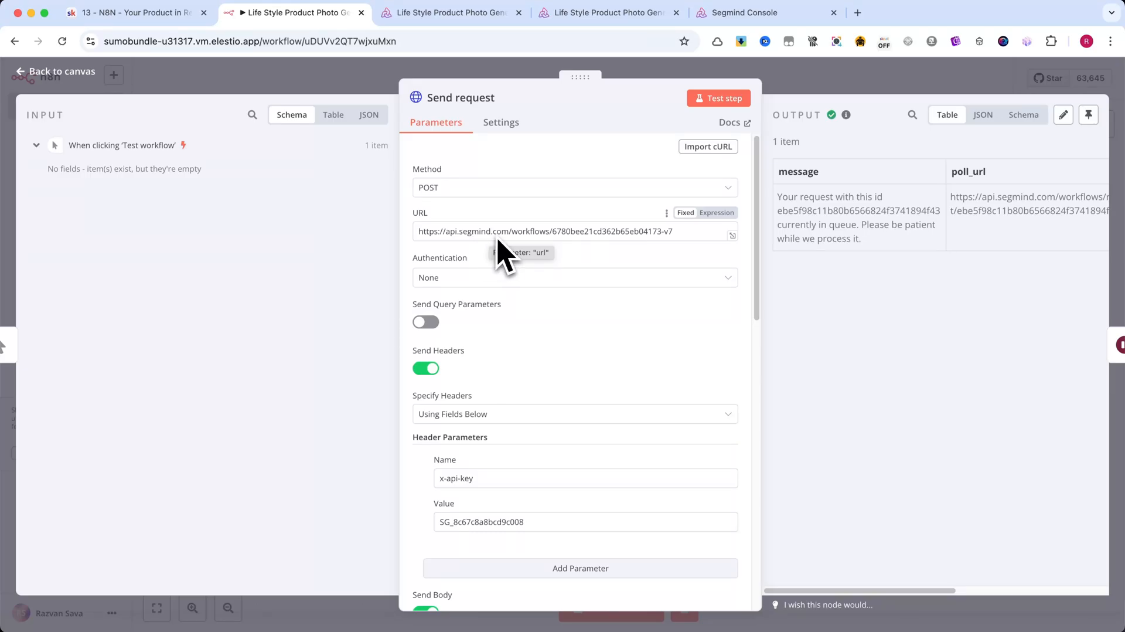
scroll(492, 290, "down", 1)
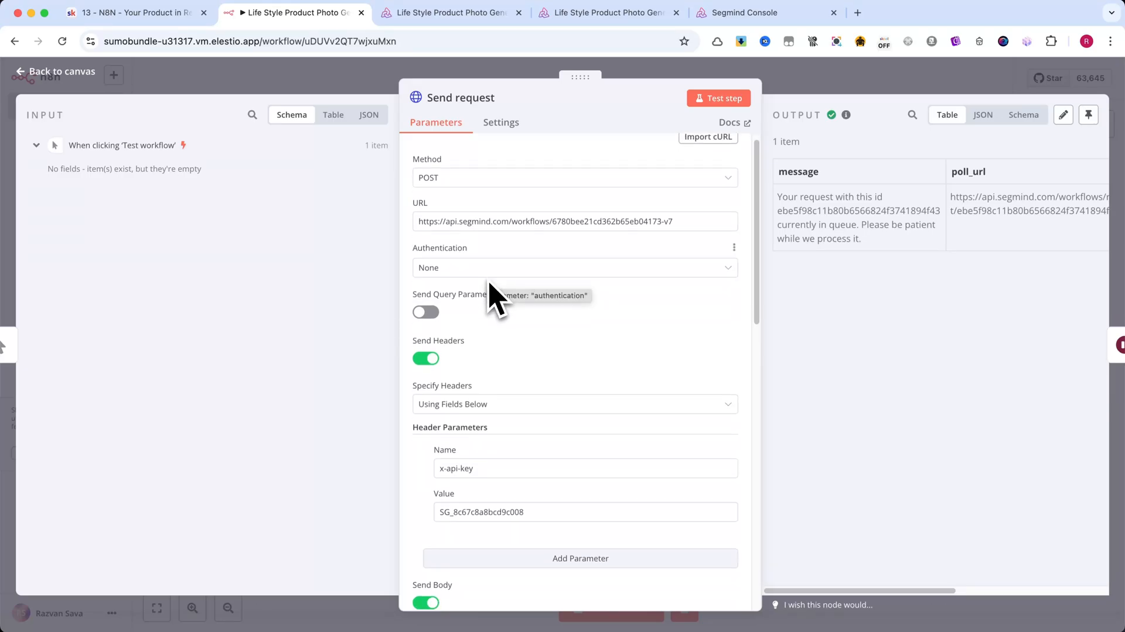
scroll(498, 297, "down", 1)
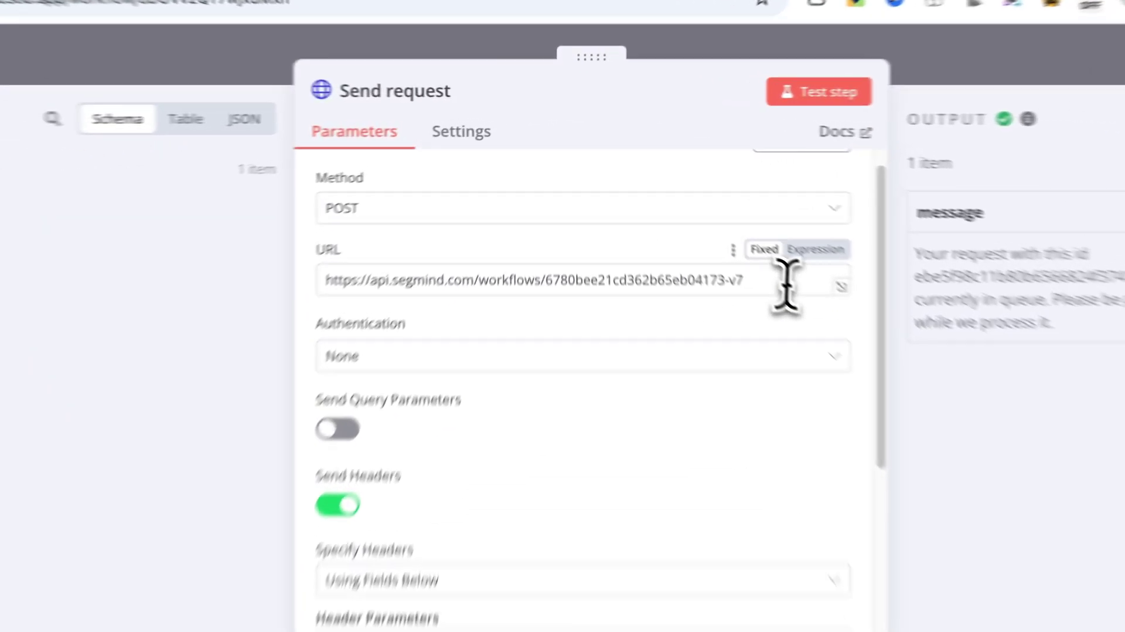
left_click_drag(786, 283, 327, 279)
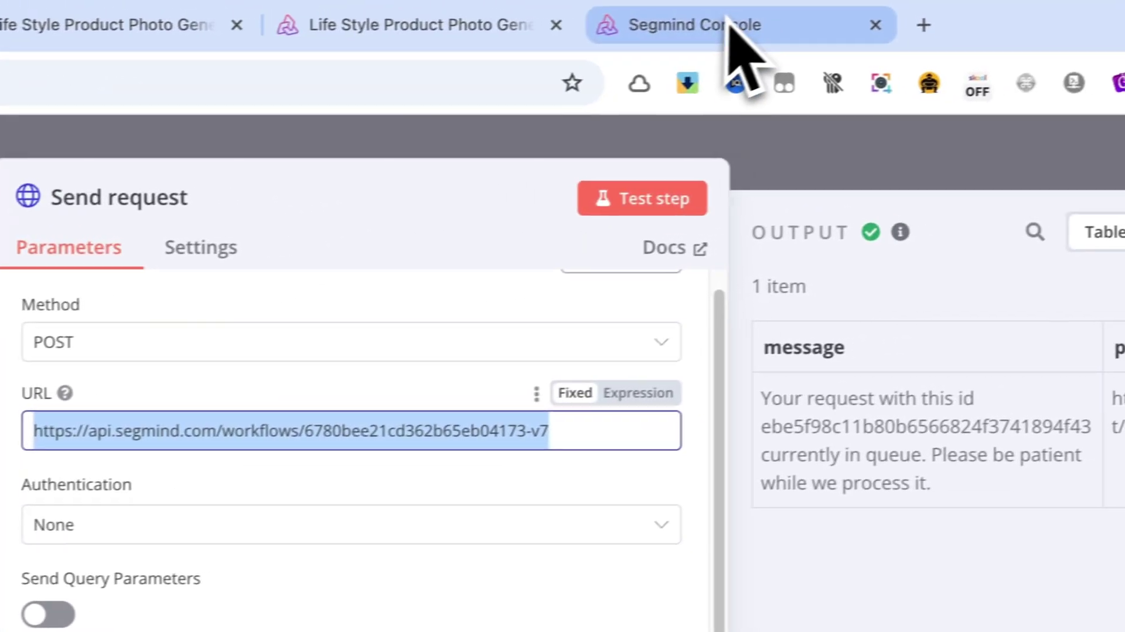
left_click(703, 35)
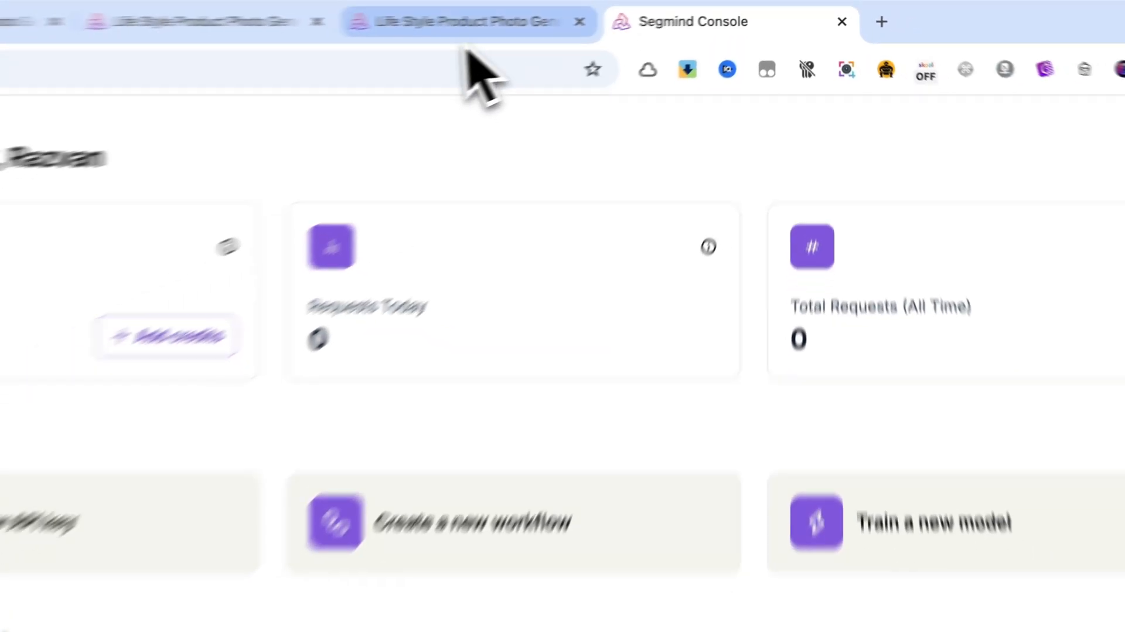
left_click(580, 13)
left_click(232, 220)
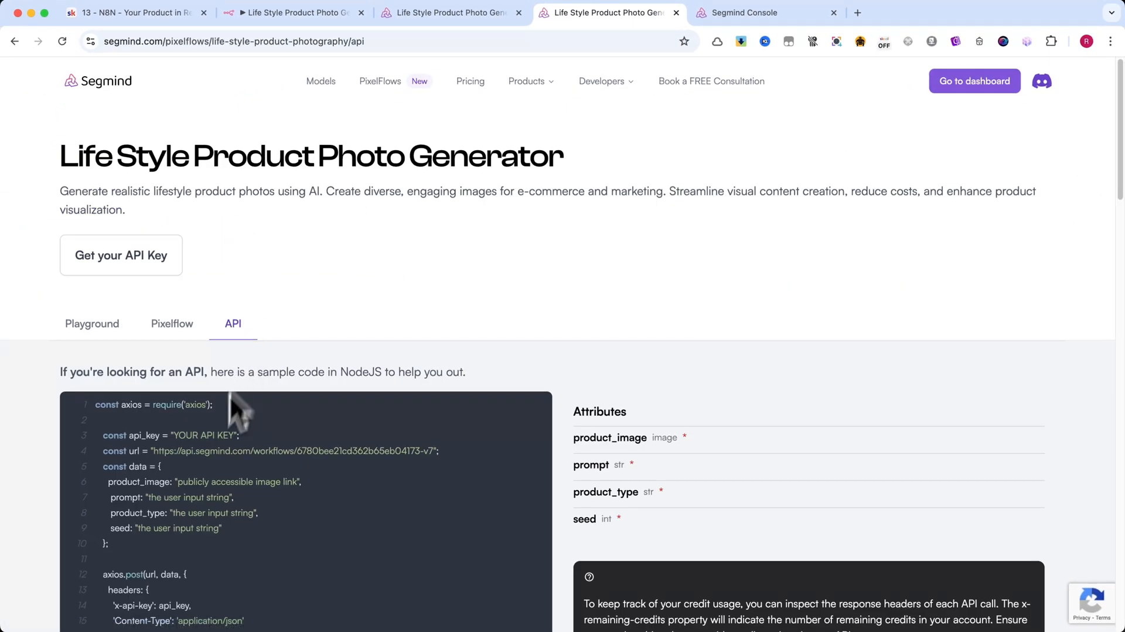
left_click_drag(152, 451, 437, 450)
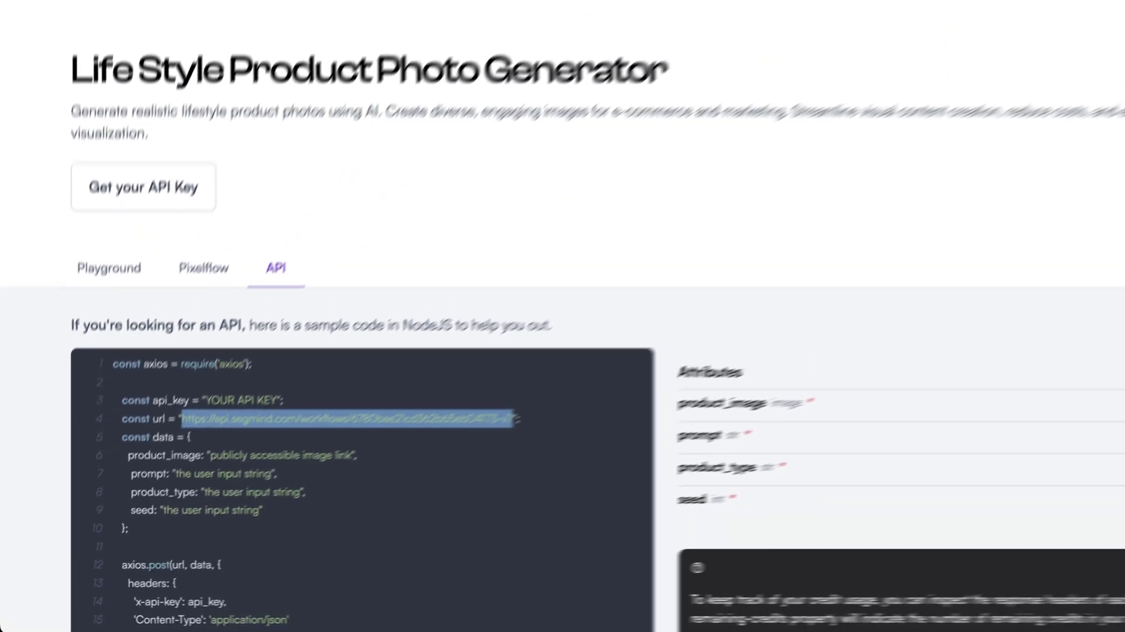
Step: Review the Send request node's endpoint URL and x-api-key header value, then move to the Segmind console
left_click(307, 12)
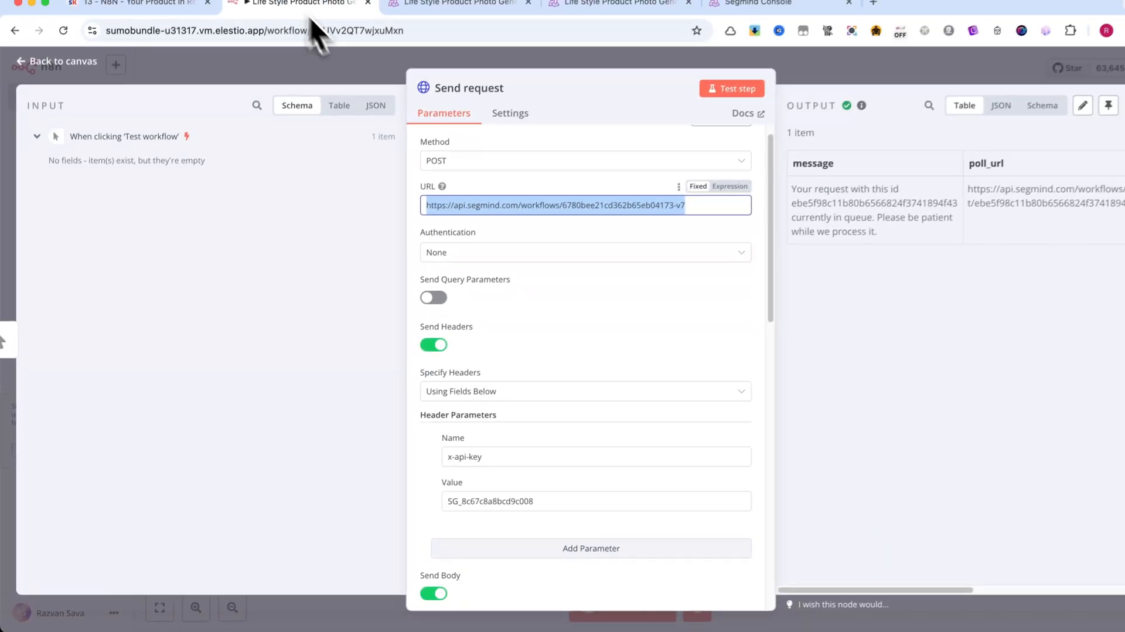
left_click_drag(685, 212, 495, 212)
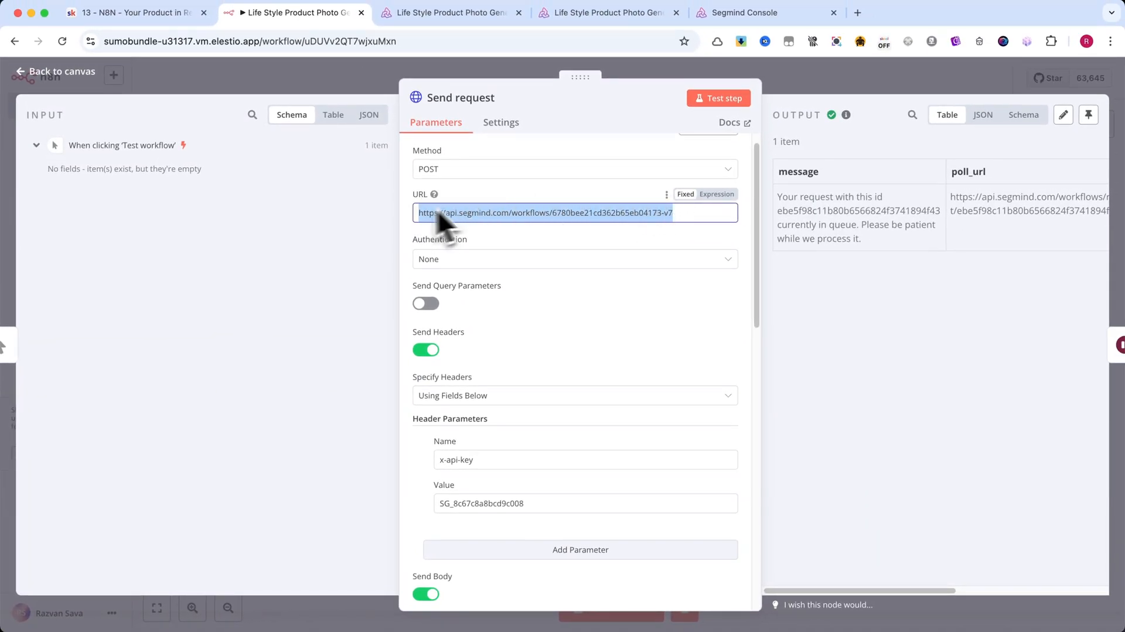
left_click(498, 197)
scroll(505, 273, "down", 1)
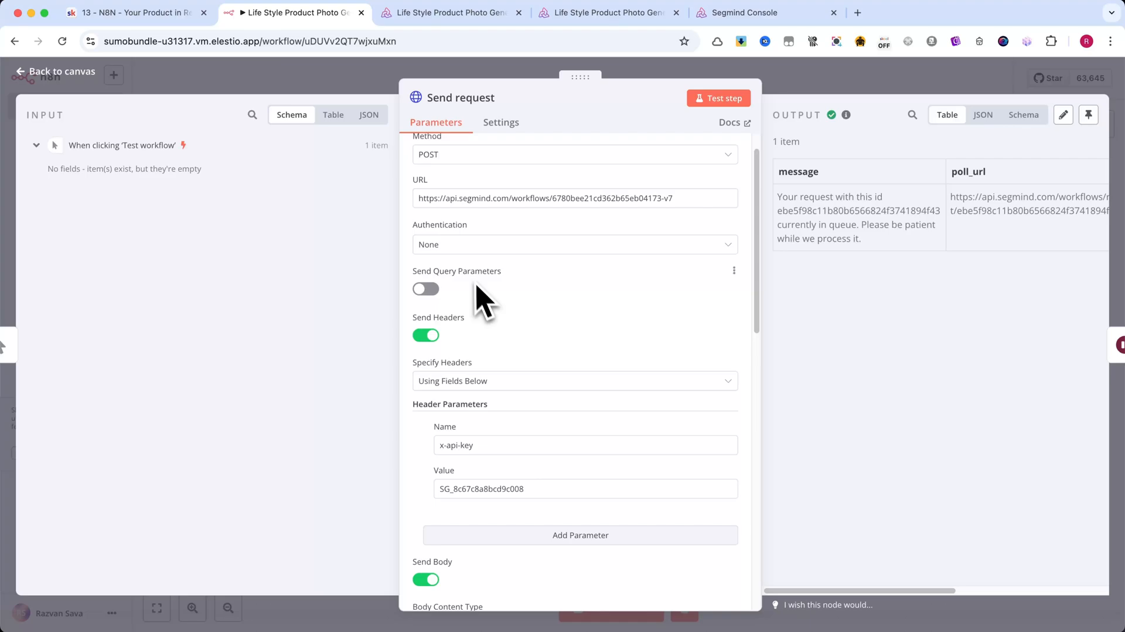
scroll(466, 264, "down", 1)
scroll(466, 265, "down", 1)
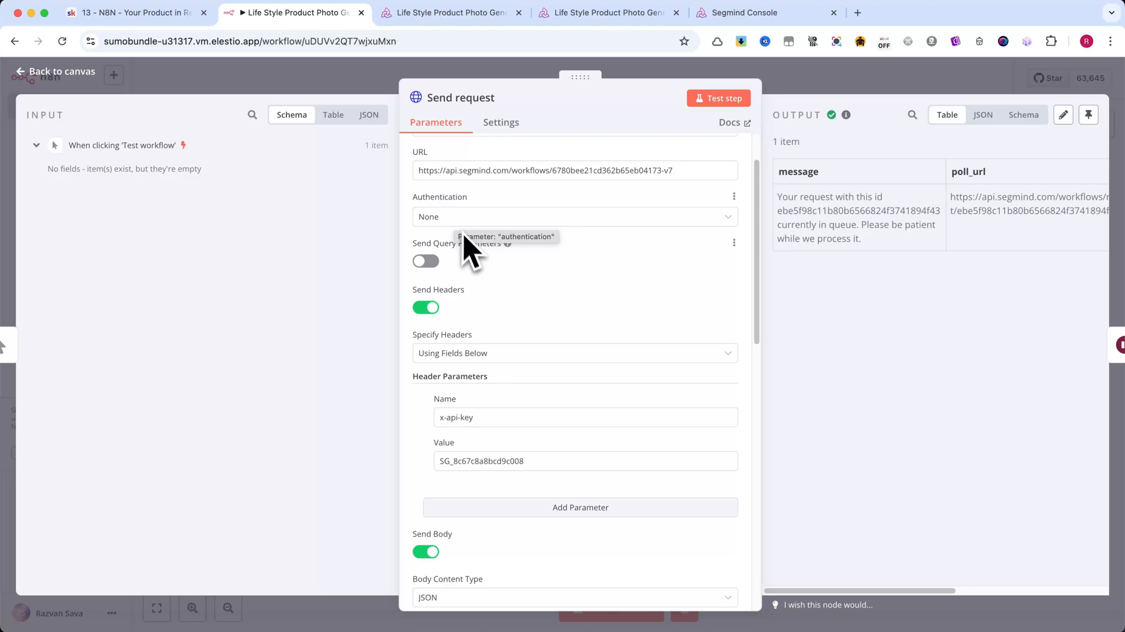
scroll(470, 246, "down", 5)
scroll(501, 228, "up", 3)
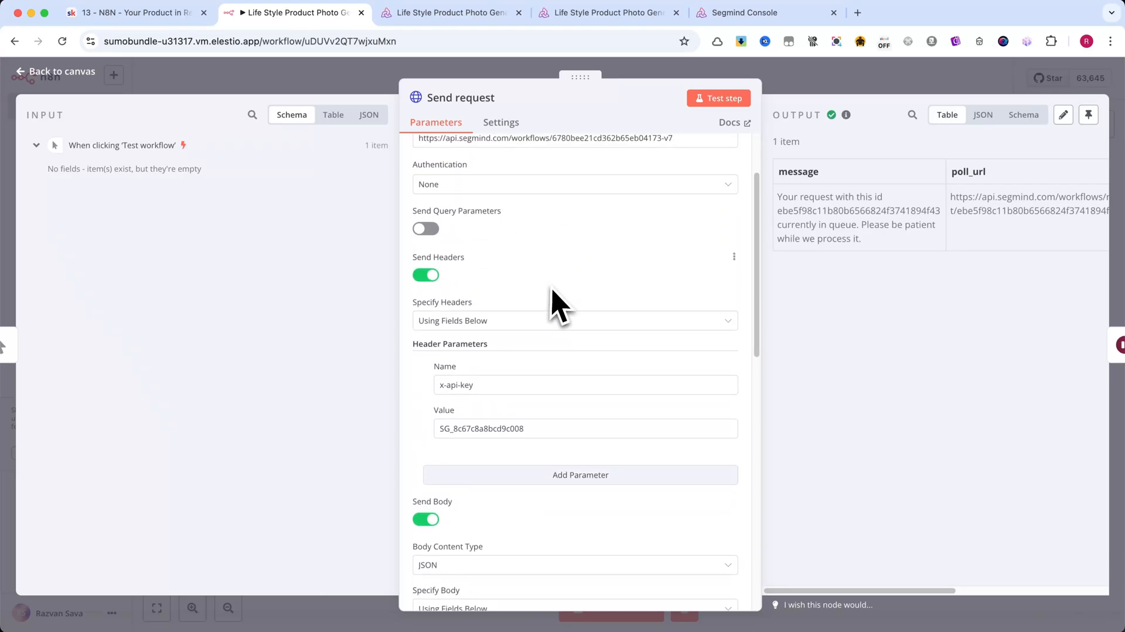
scroll(527, 286, "down", 1)
scroll(499, 264, "down", 1)
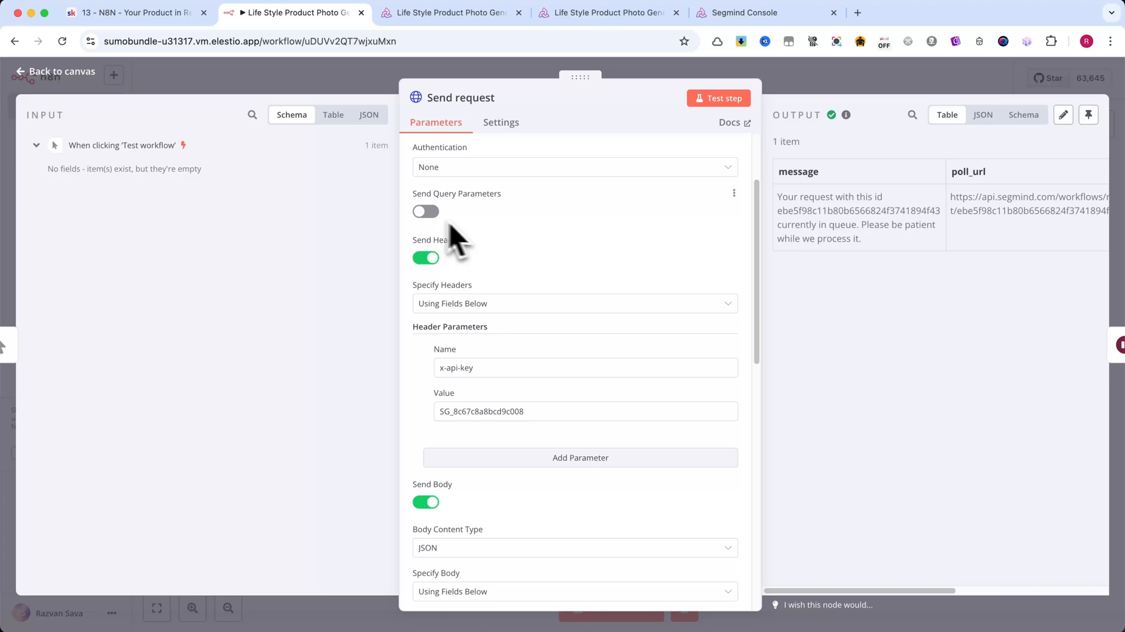
scroll(490, 234, "down", 3)
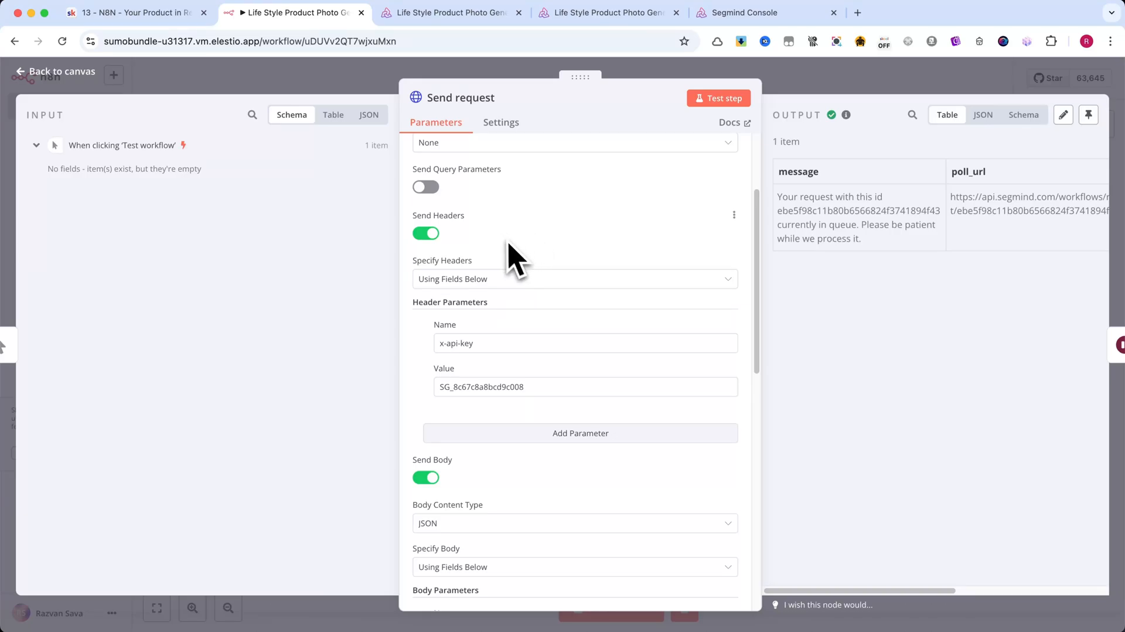
mouse_move(580, 411)
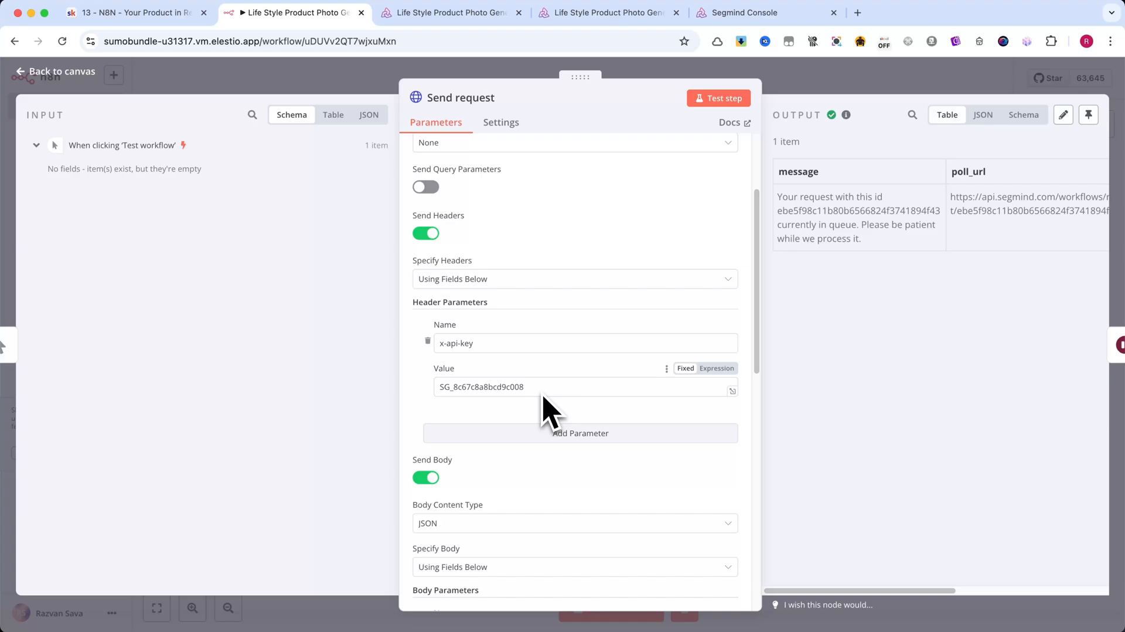
scroll(522, 379, "down", 1)
scroll(522, 378, "down", 2)
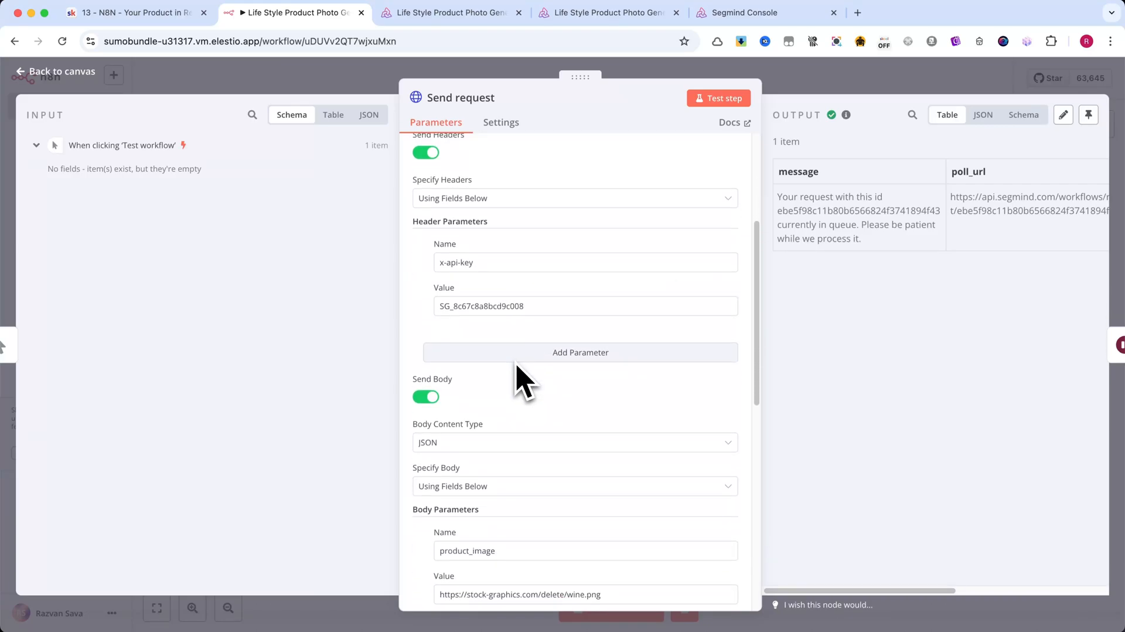
scroll(519, 383, "down", 2)
scroll(519, 385, "down", 1)
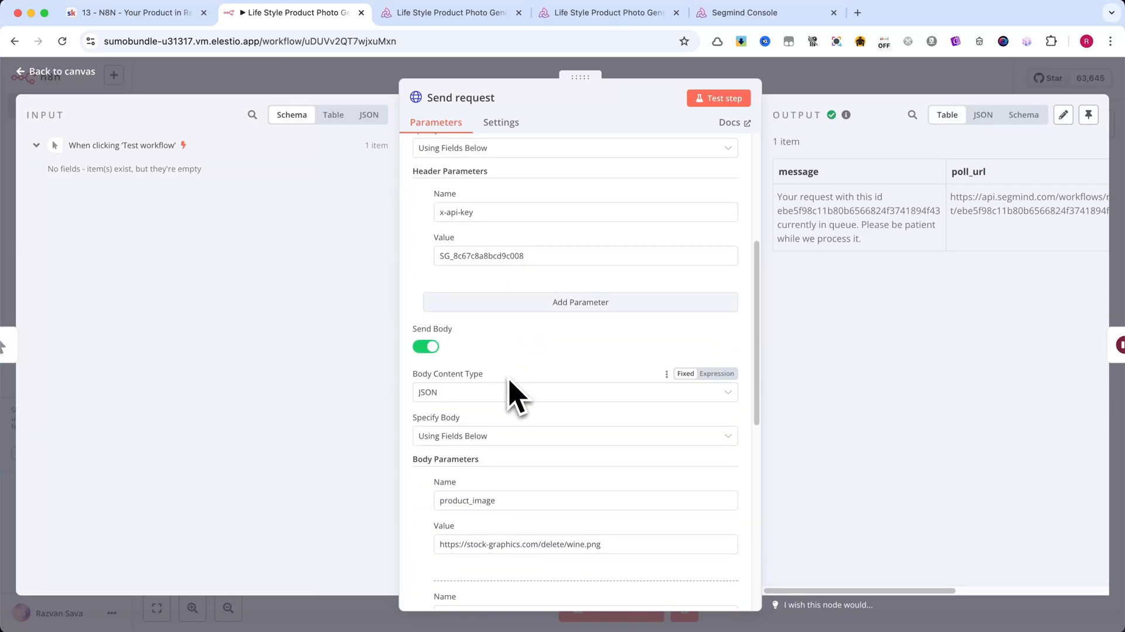
scroll(515, 396, "up", 2)
scroll(513, 395, "up", 2)
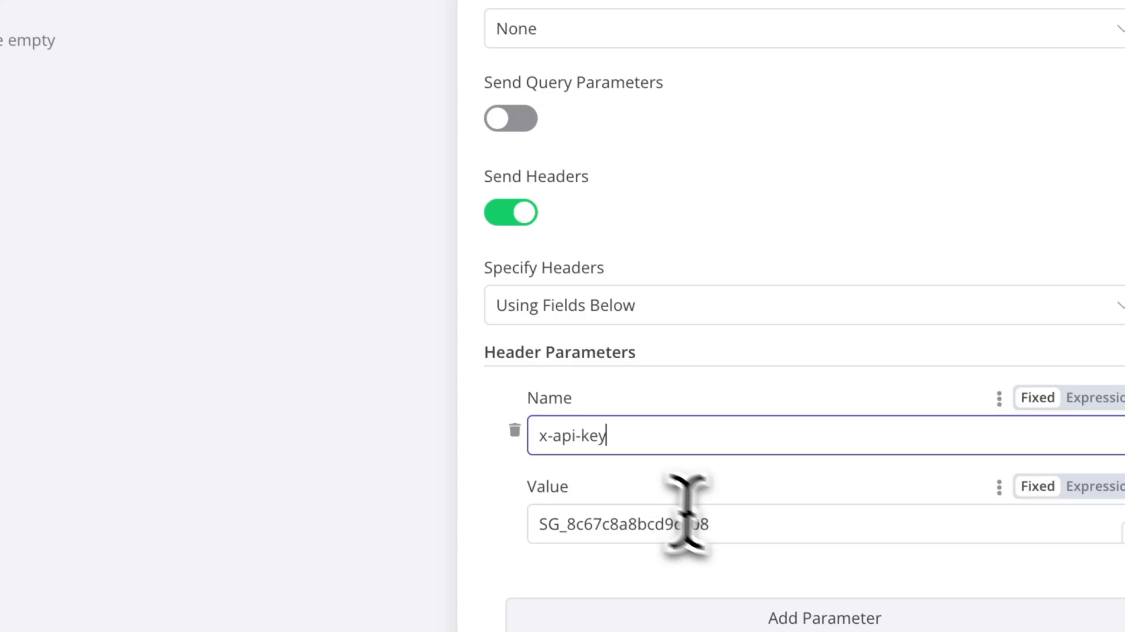
key("Tab")
left_click(715, 522)
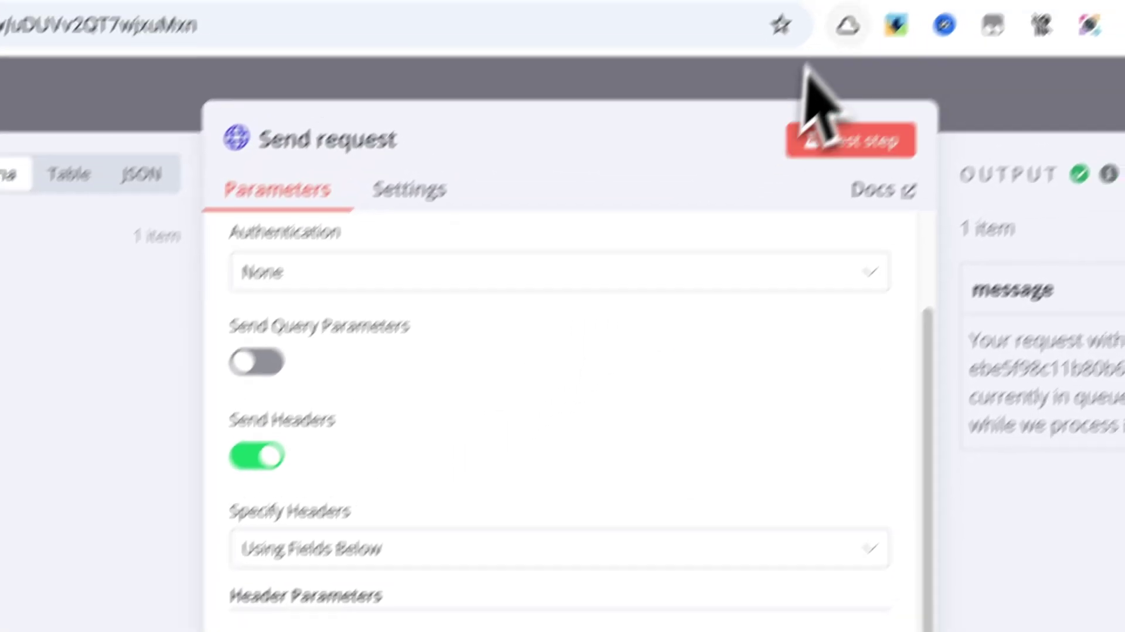
left_click(853, 21)
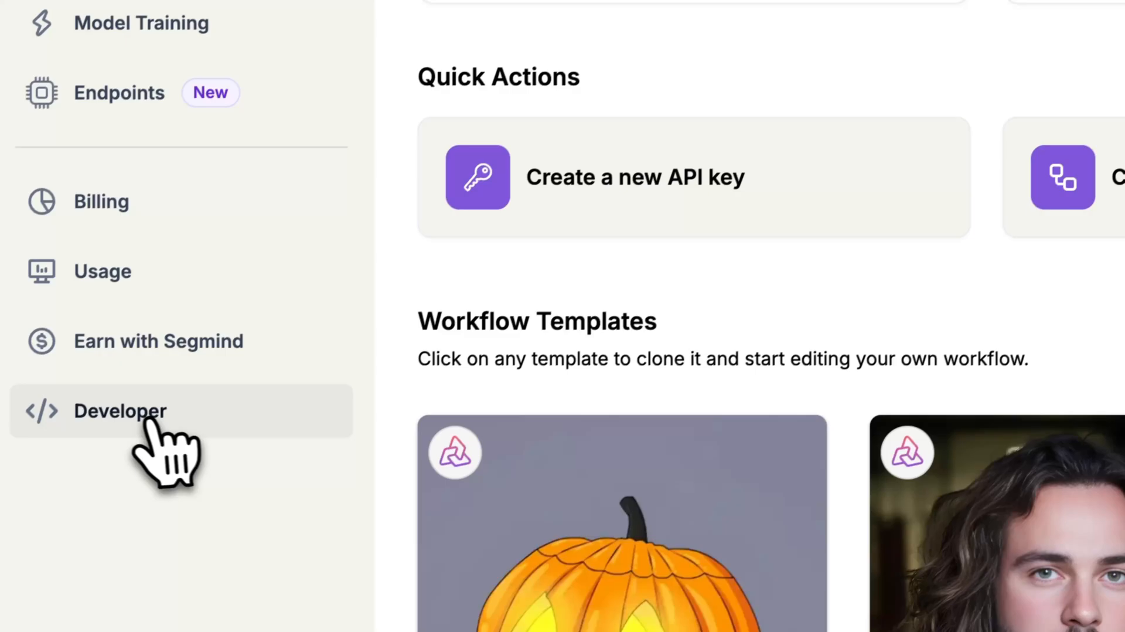
Step: Generate a new API key on Segmind's Developer API Keys page and go back to n8n
left_click(145, 423)
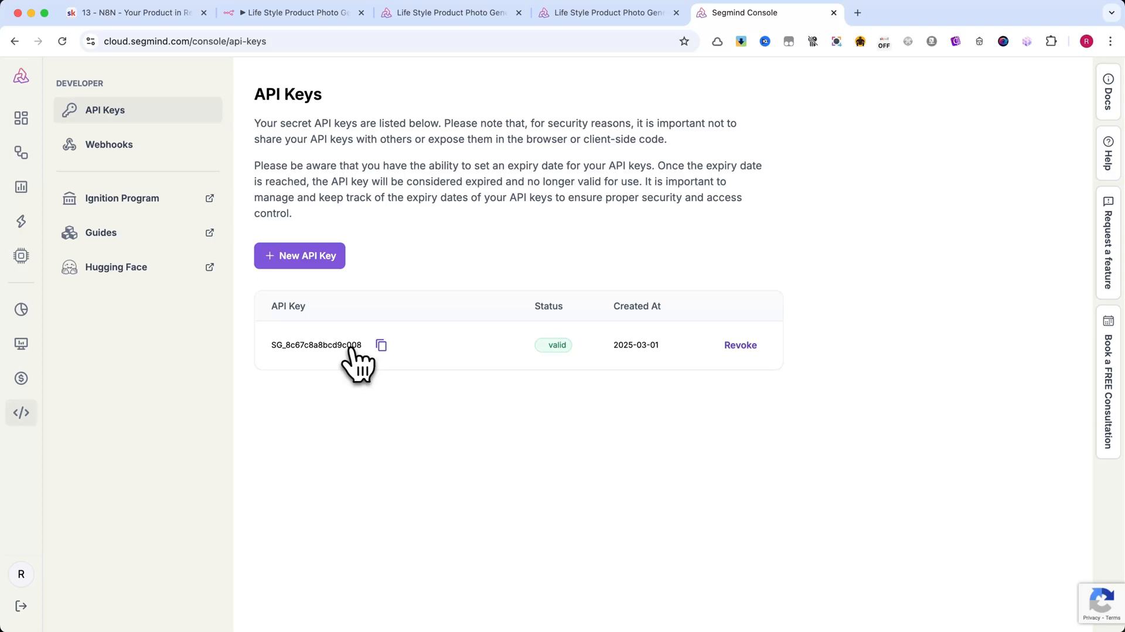
left_click(311, 255)
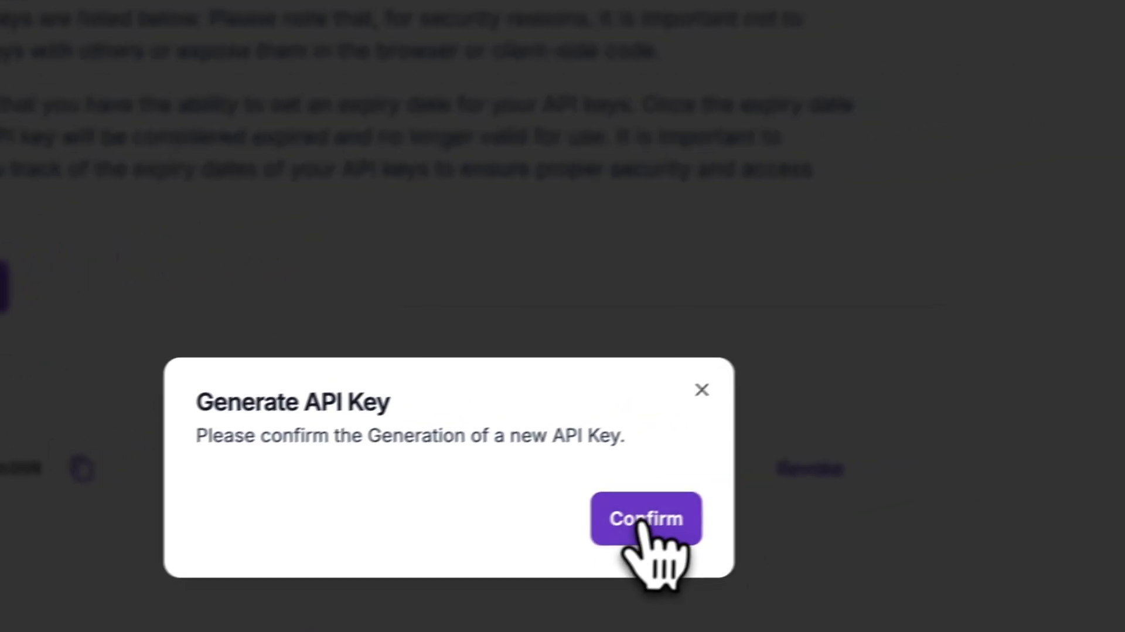
left_click(993, 441)
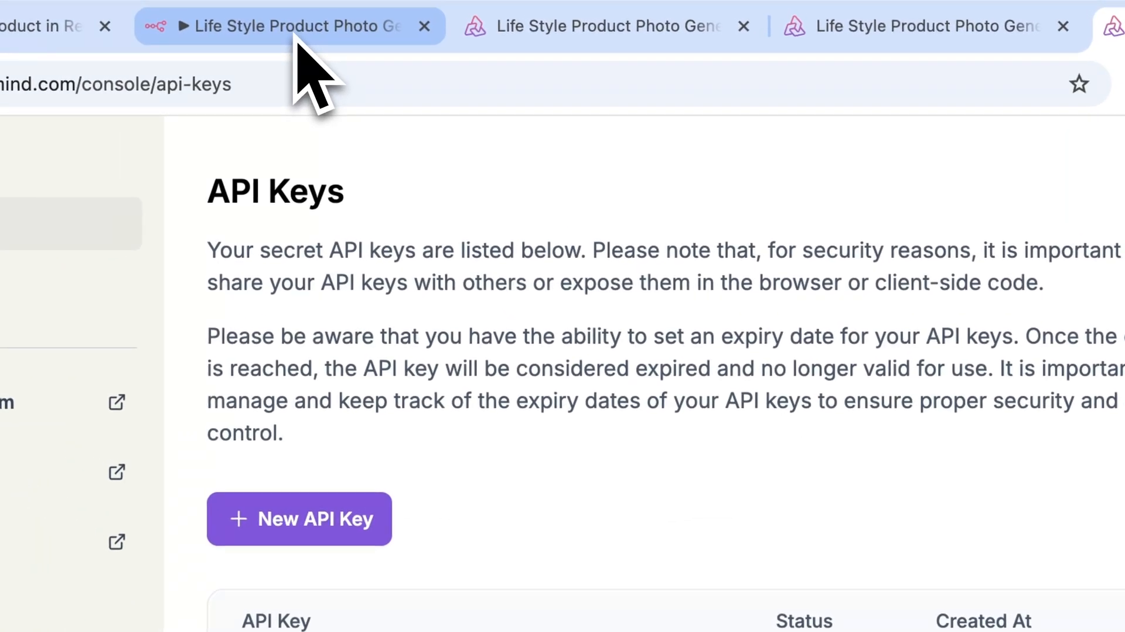
left_click(297, 43)
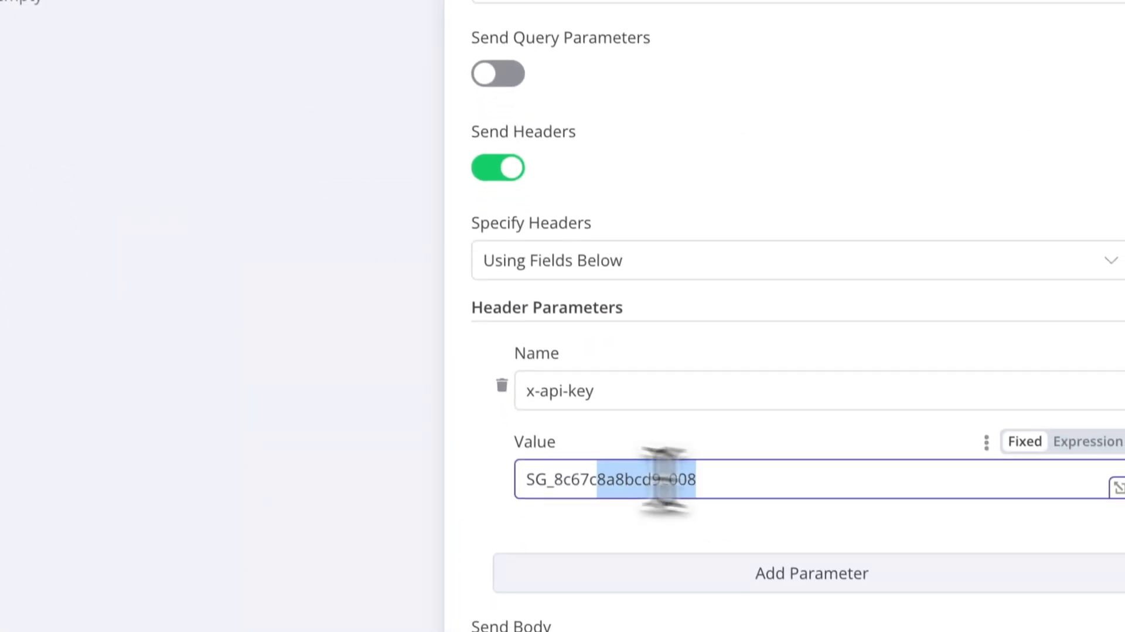
left_click_drag(666, 479, 627, 515)
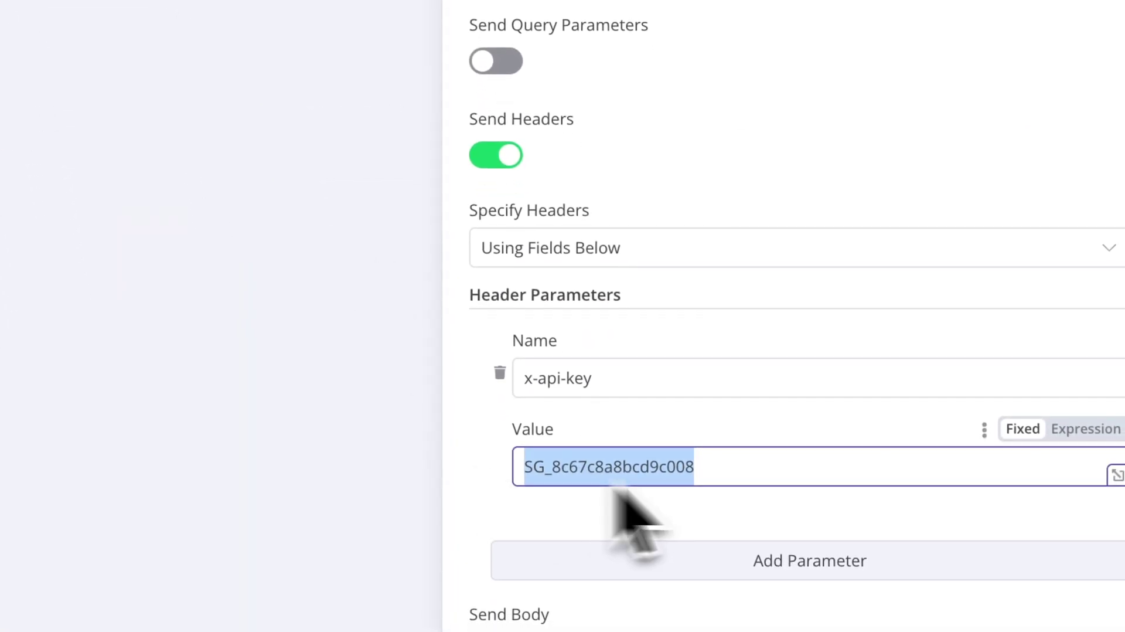
left_click(490, 445)
scroll(668, 400, "down", 3)
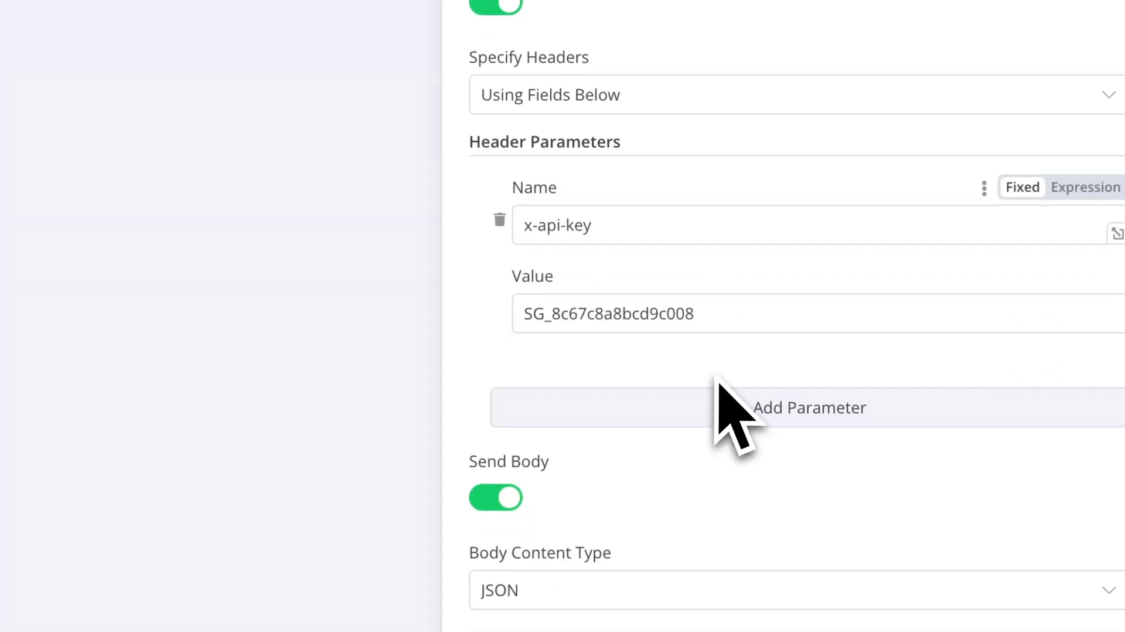
scroll(719, 385, "down", 1)
scroll(538, 368, "down", 1)
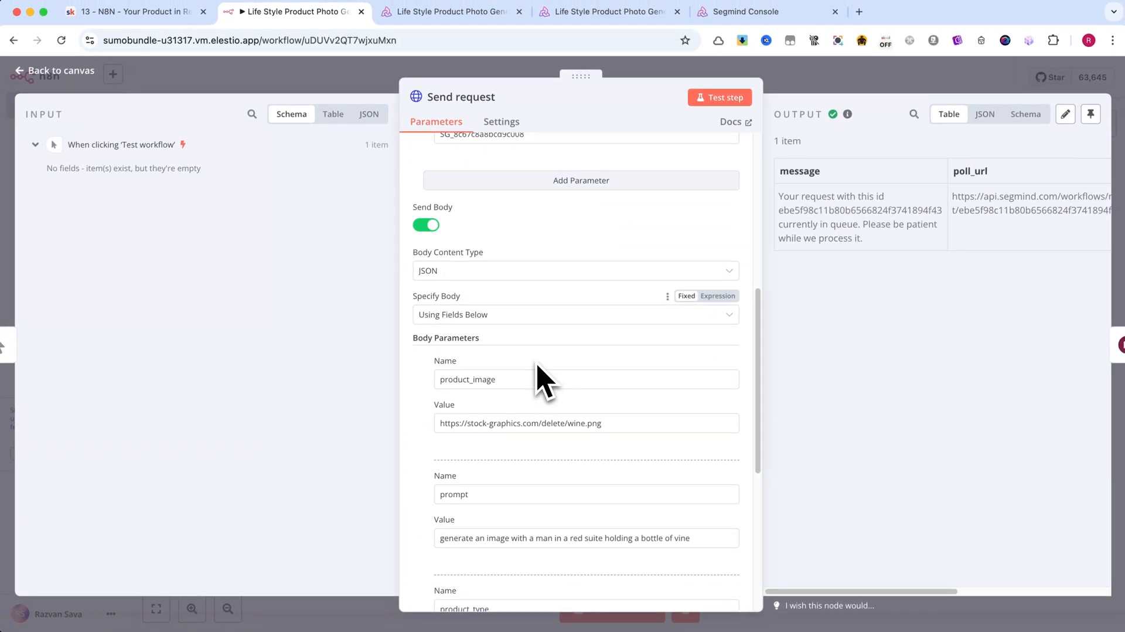
scroll(538, 379, "up", 1)
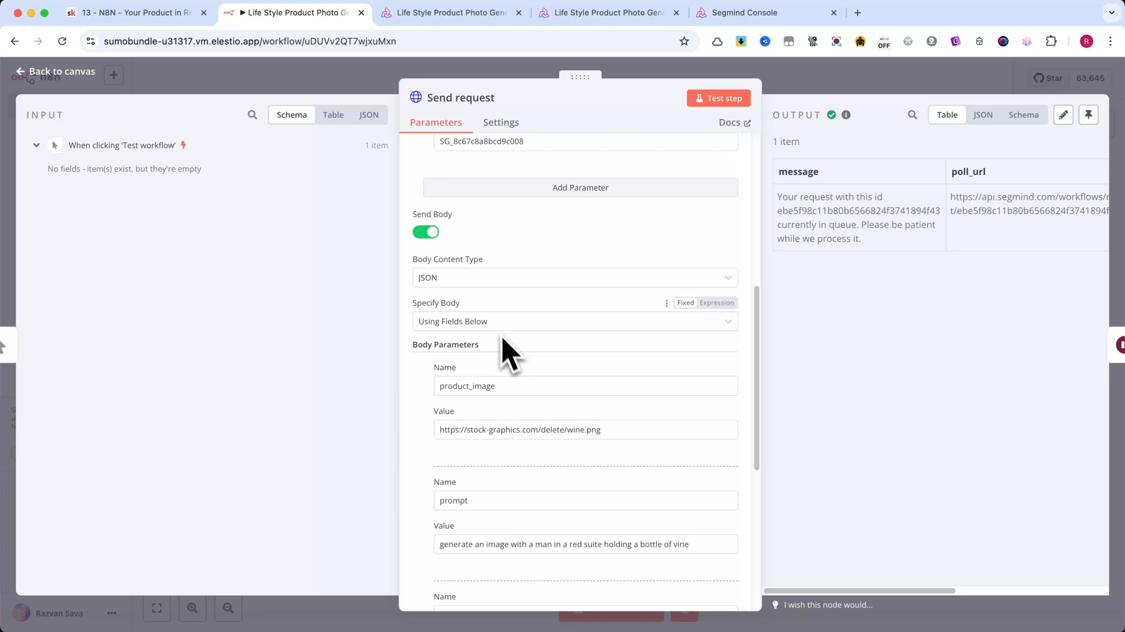
scroll(444, 238, "up", 2)
scroll(477, 251, "up", 2)
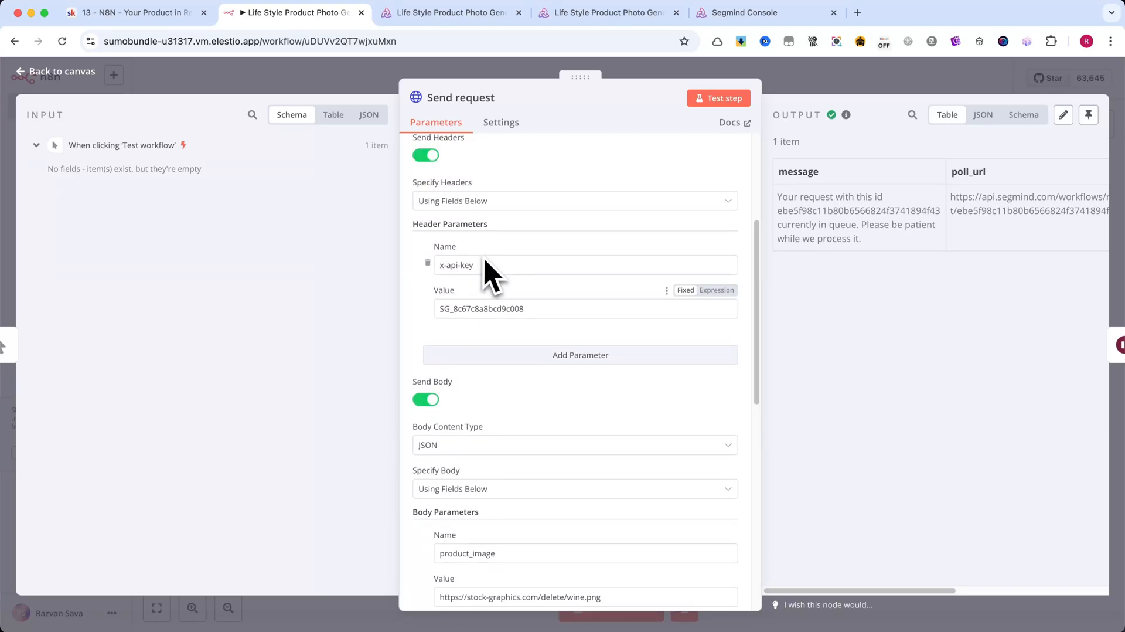
scroll(519, 377, "down", 2)
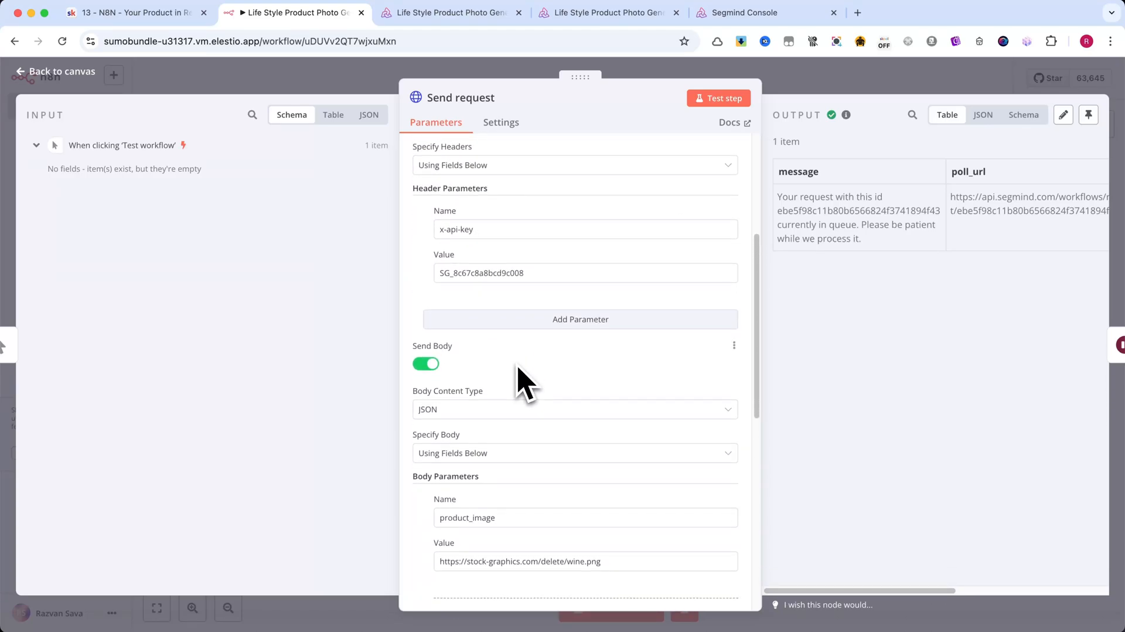
scroll(518, 377, "up", 1)
scroll(524, 381, "down", 2)
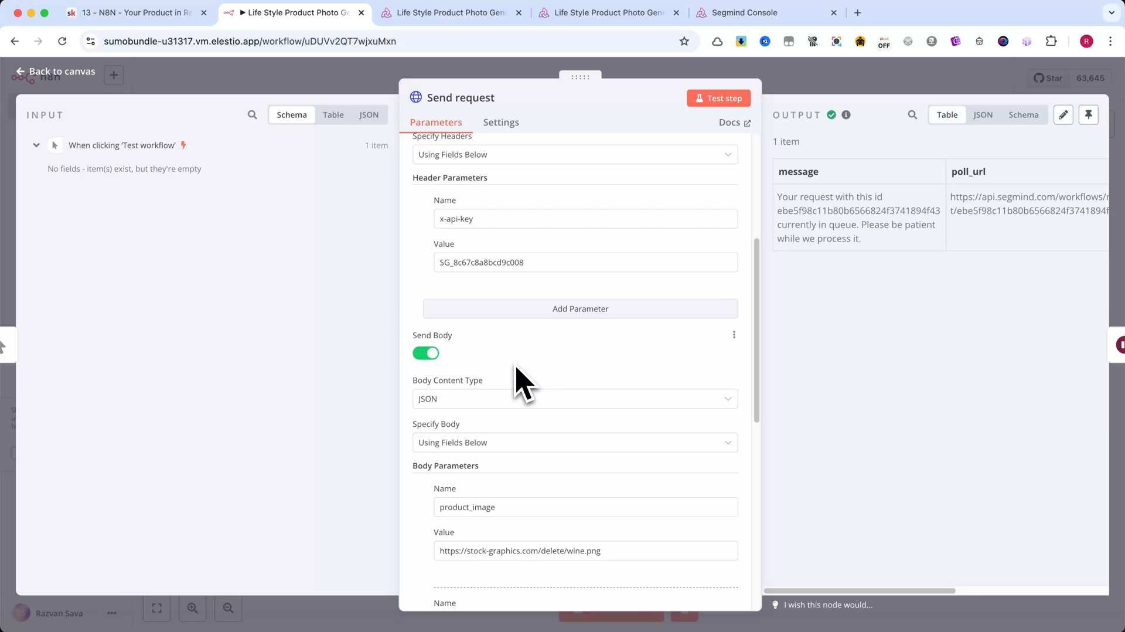
left_click_drag(475, 218, 425, 221)
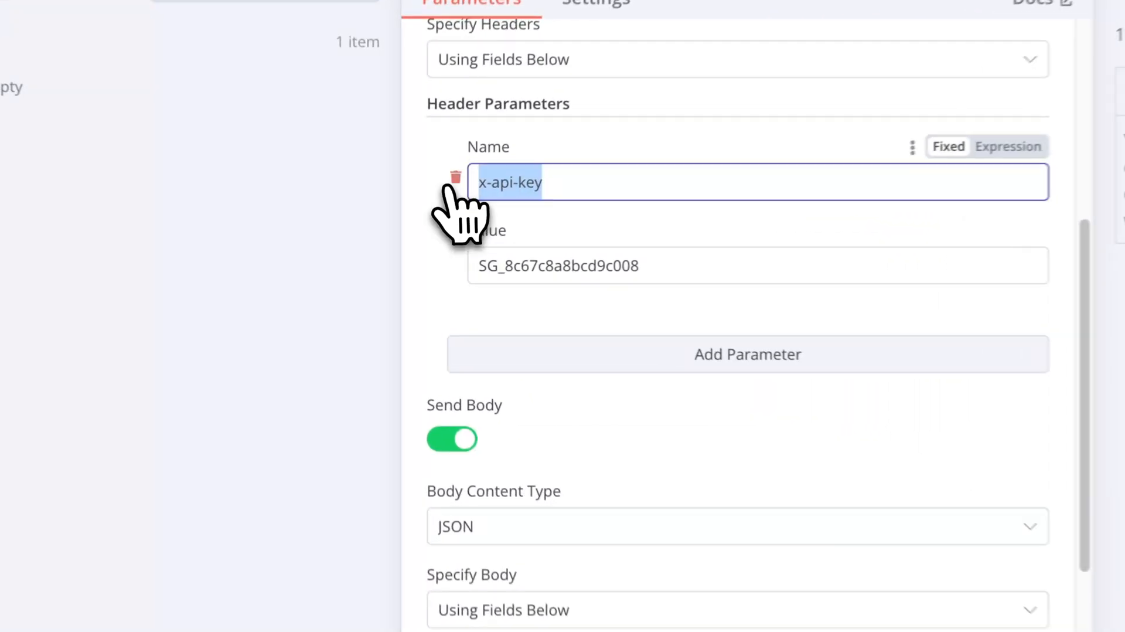
left_click(537, 267)
left_click_drag(681, 277, 437, 278)
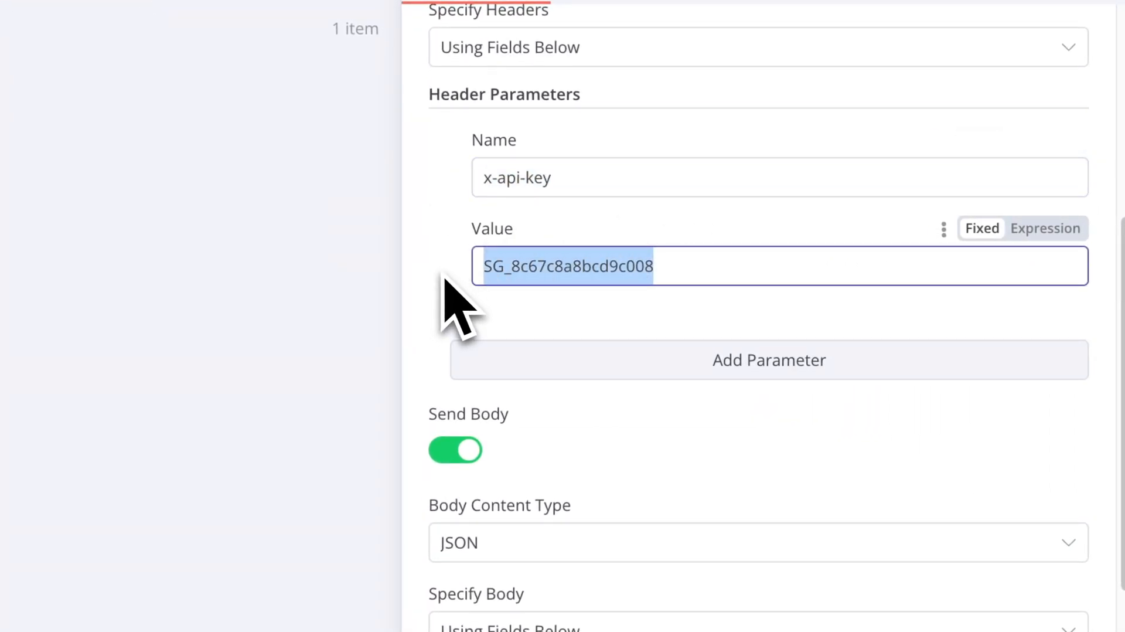
left_click(445, 282)
scroll(586, 460, "down", 1)
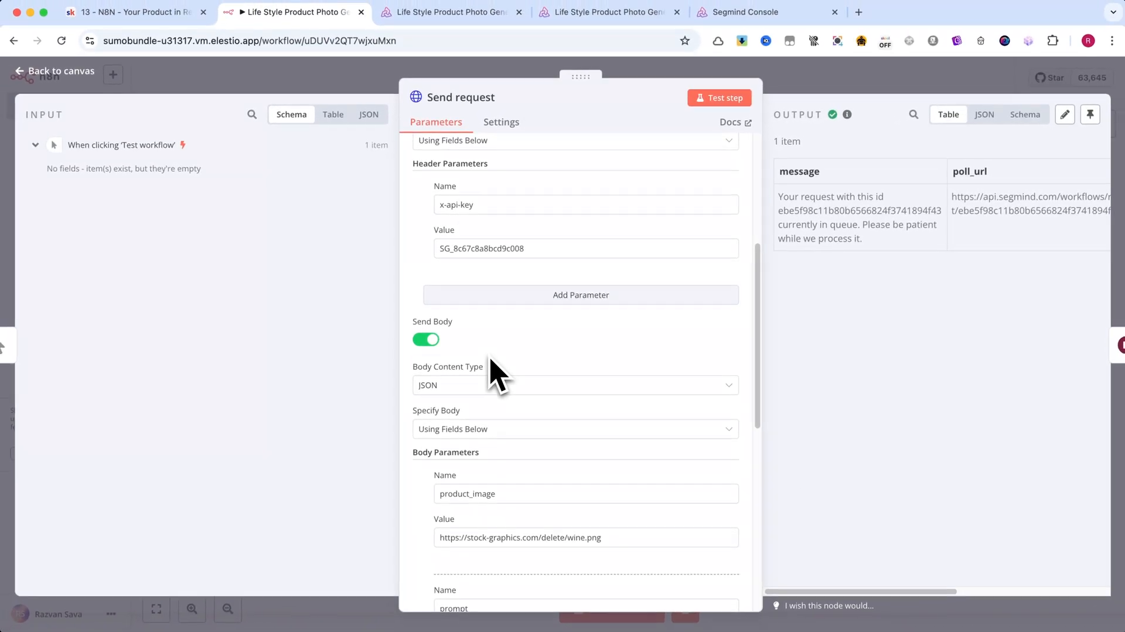
scroll(492, 370, "down", 1)
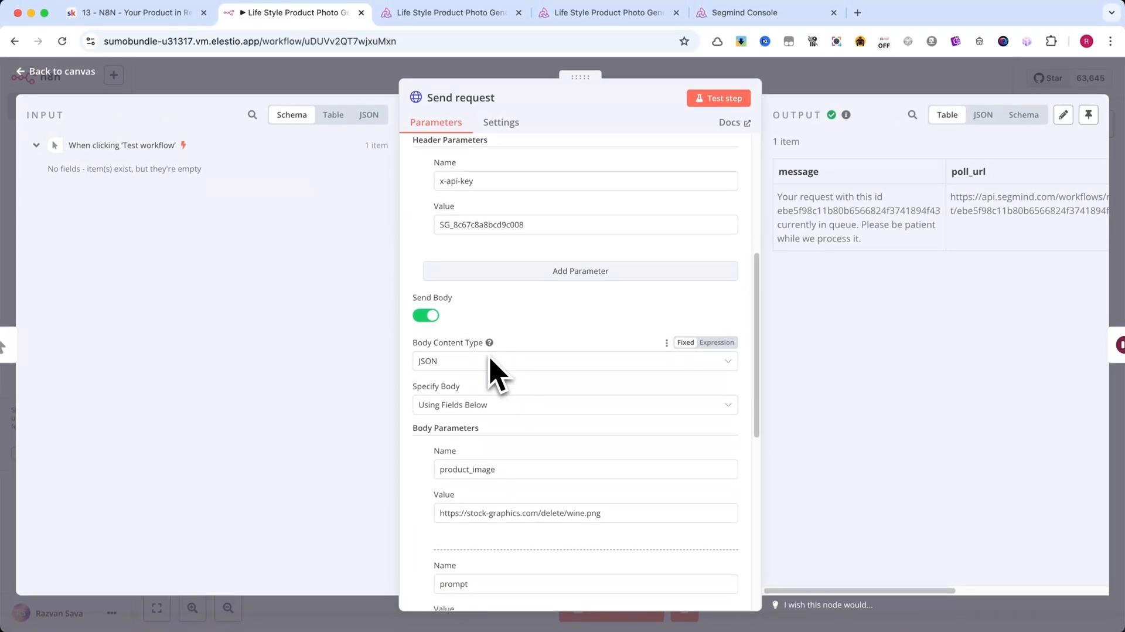
scroll(492, 369, "down", 1)
scroll(492, 370, "down", 1)
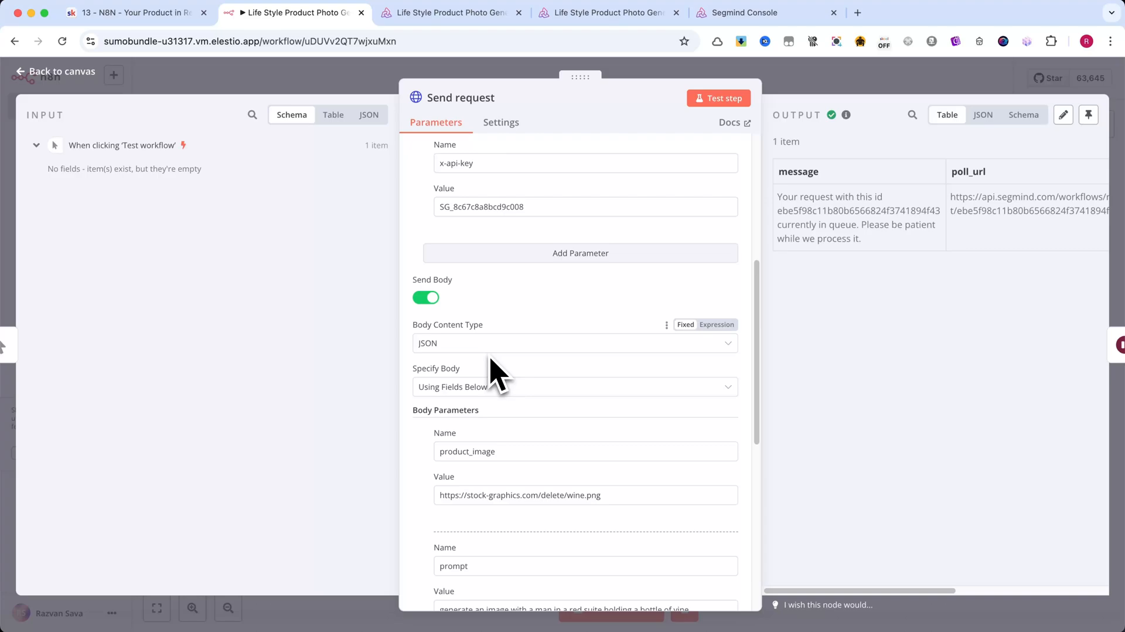
scroll(492, 370, "down", 1)
scroll(492, 370, "down", 2)
scroll(490, 365, "down", 2)
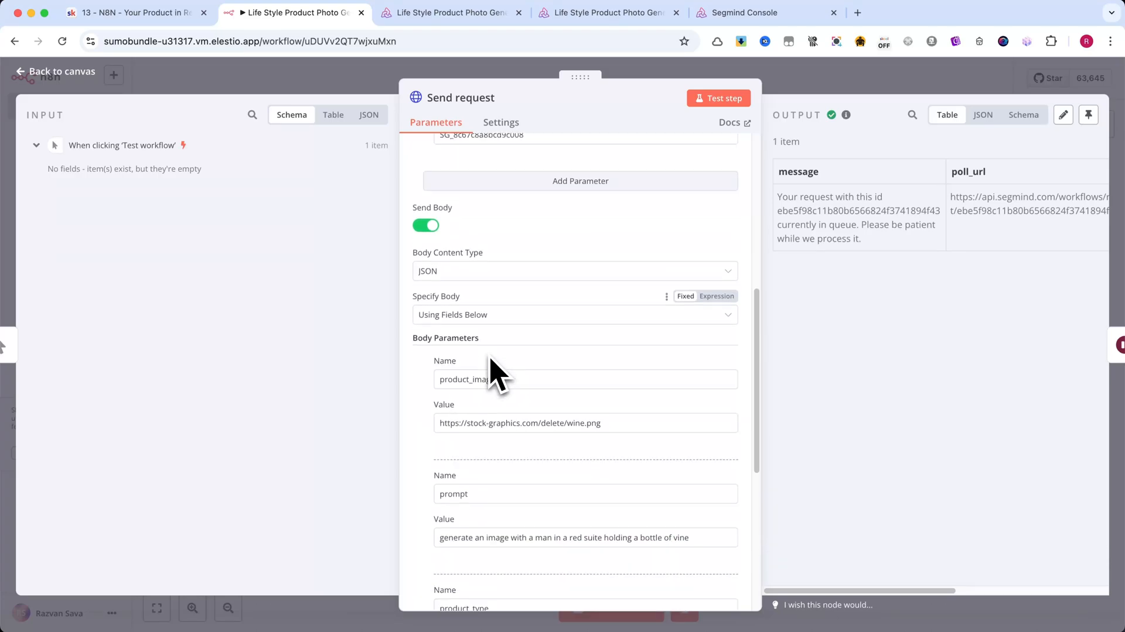
scroll(491, 365, "down", 3)
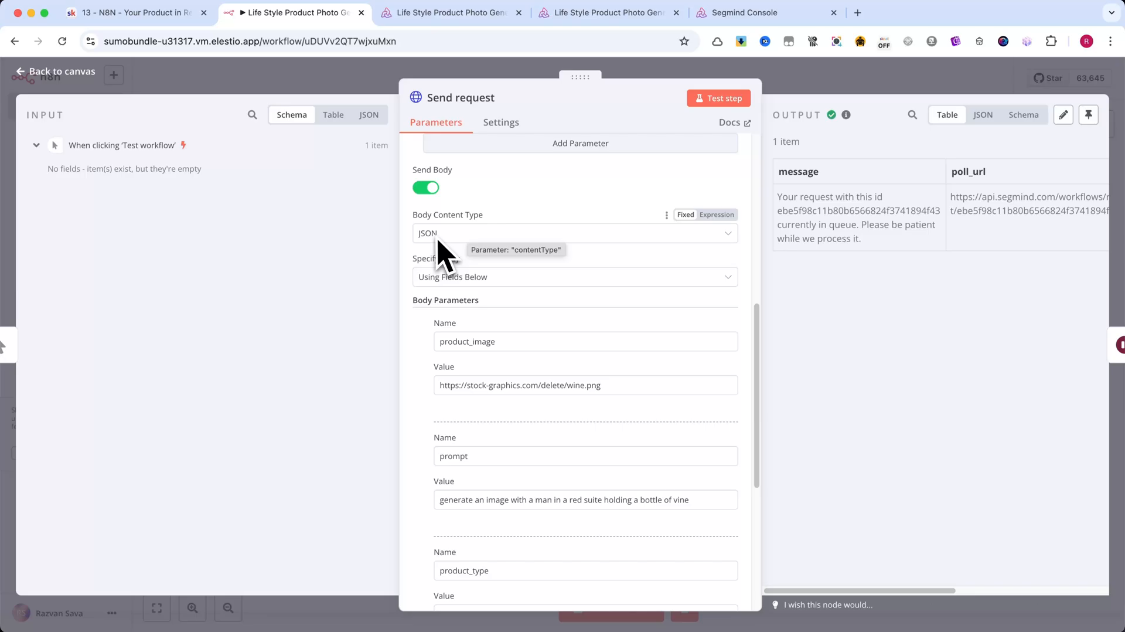
scroll(528, 440, "down", 1)
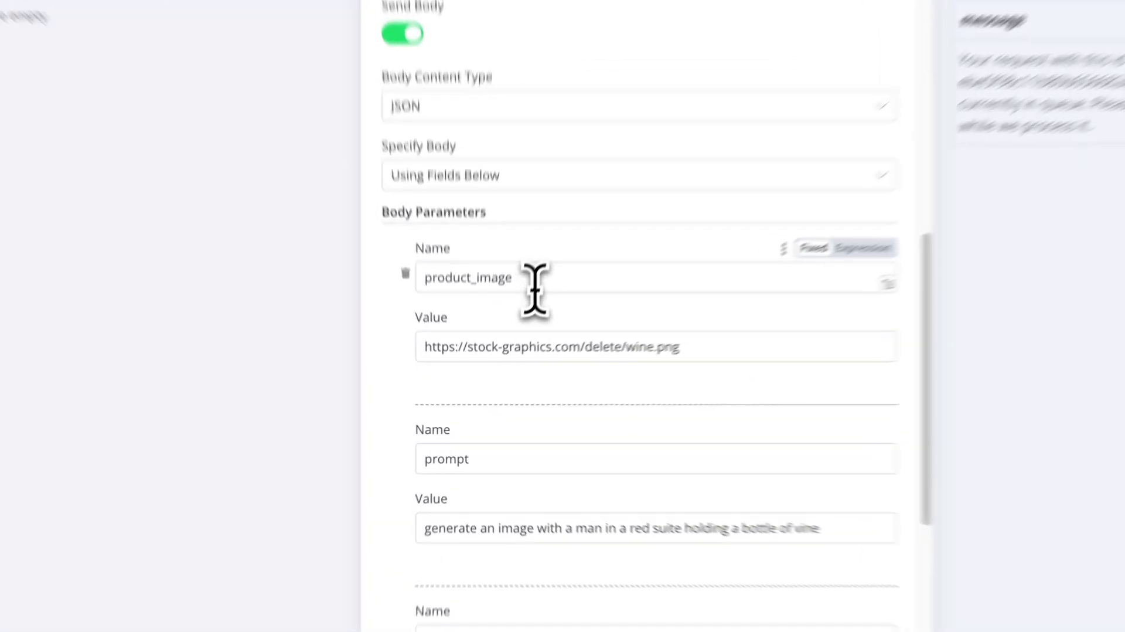
Step: Copy the product_image URL and load it in a new browser tab to confirm the wine bottle picture
left_click_drag(494, 334, 434, 334)
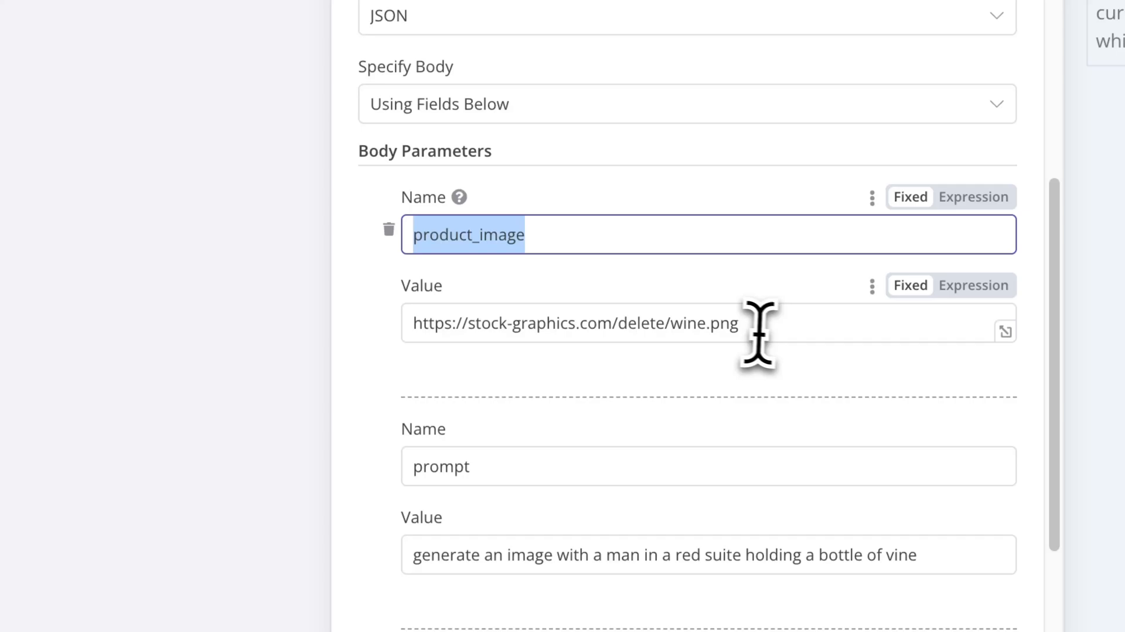
left_click_drag(601, 377, 420, 383)
left_click(520, 323)
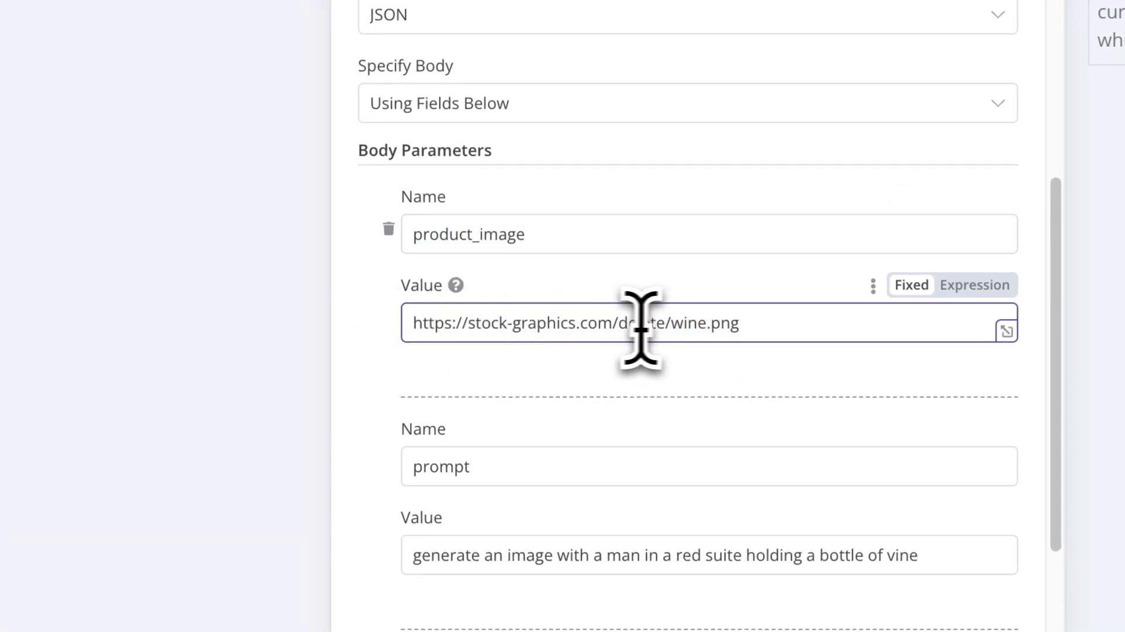
left_click_drag(743, 326, 369, 344)
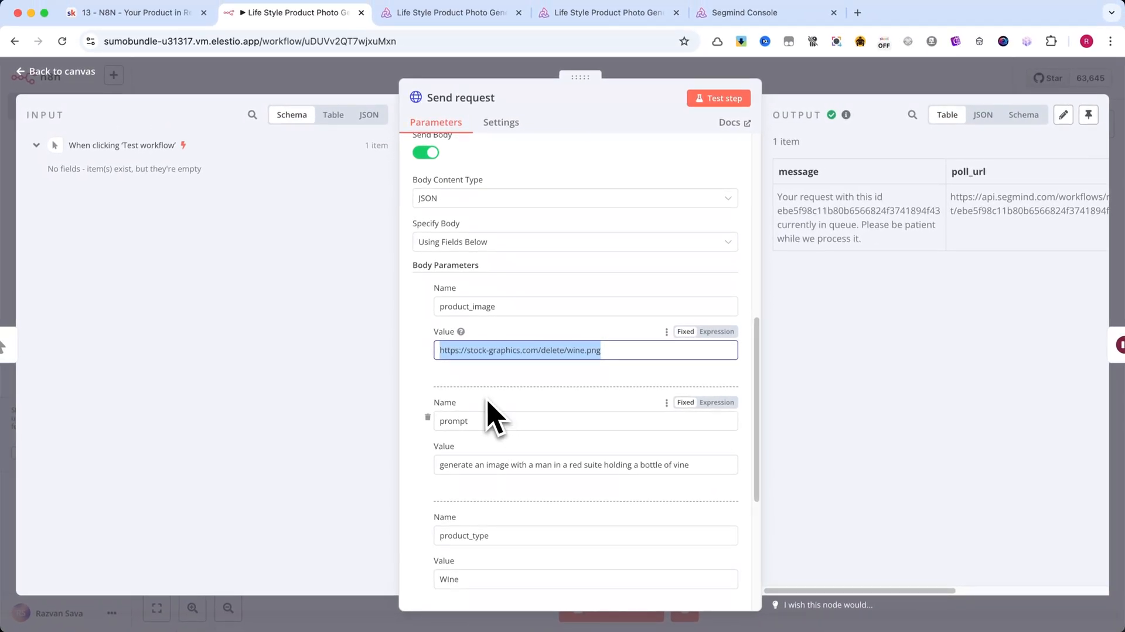
scroll(486, 409, "down", 1)
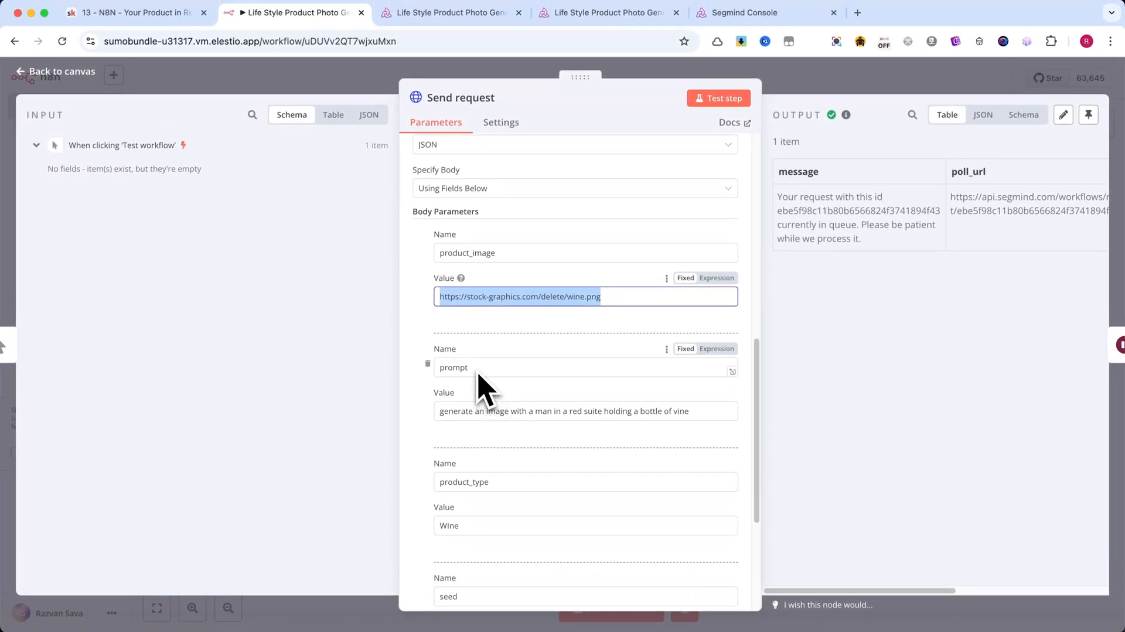
scroll(486, 387, "down", 1)
scroll(486, 388, "down", 1)
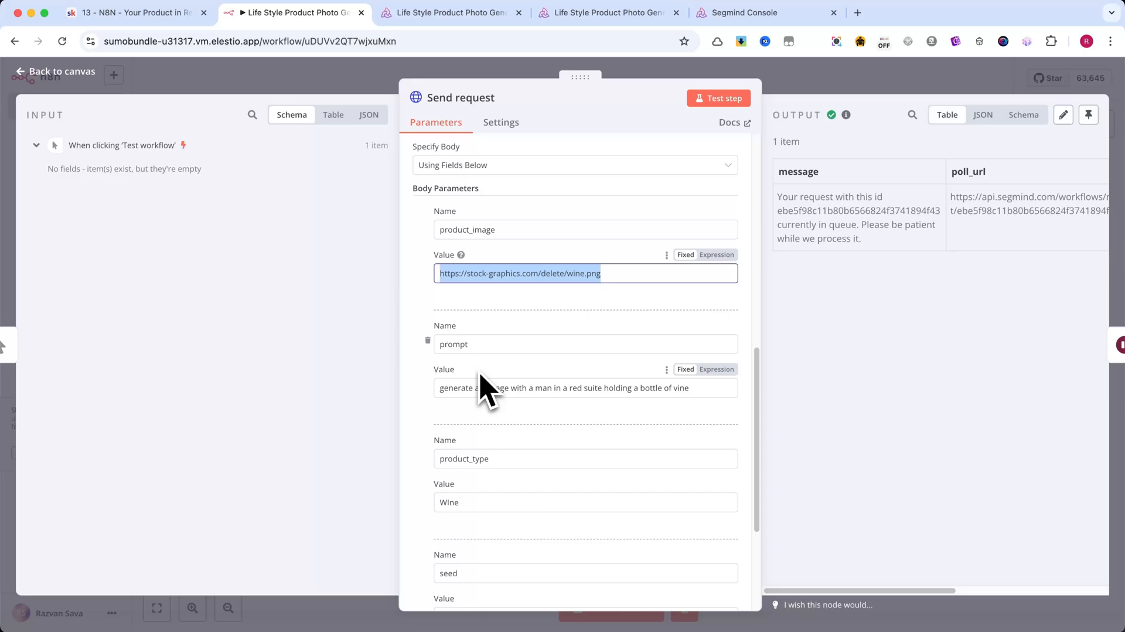
scroll(486, 387, "down", 1)
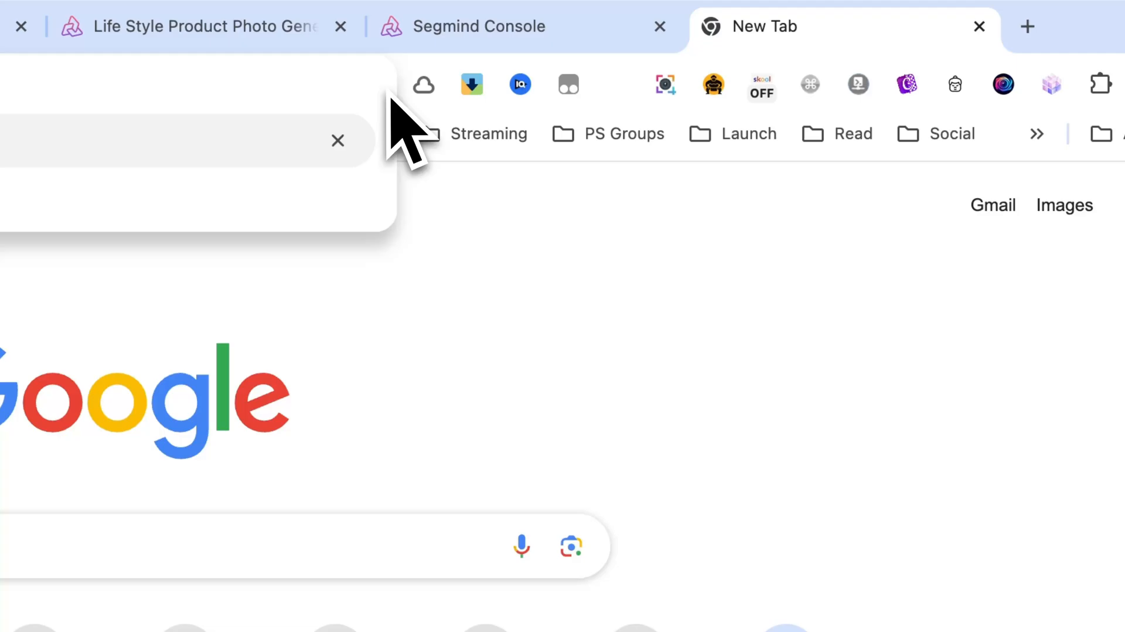
key("Return")
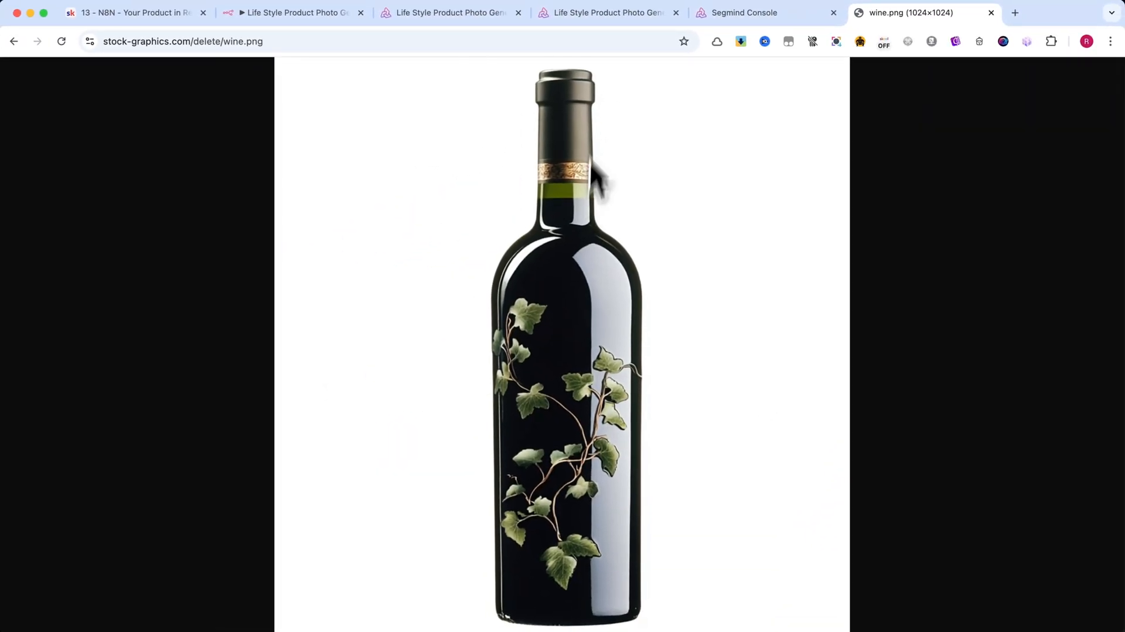
left_click(290, 14)
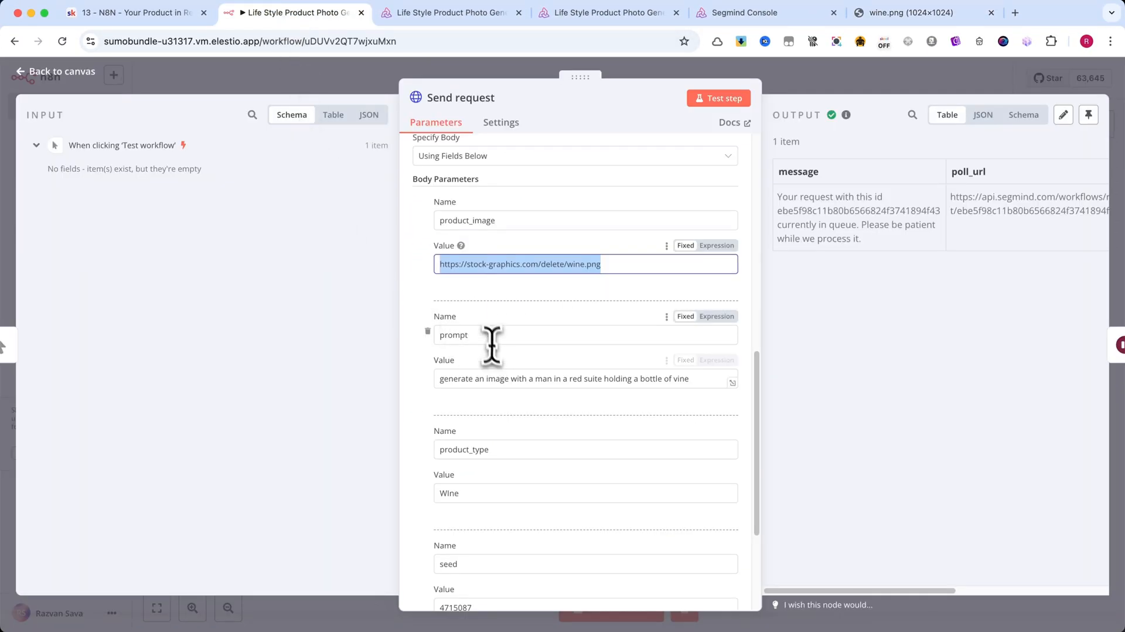
Step: Correct the prompt so it reads "holding a bottle of wine" rather than "vine"
left_click(510, 378)
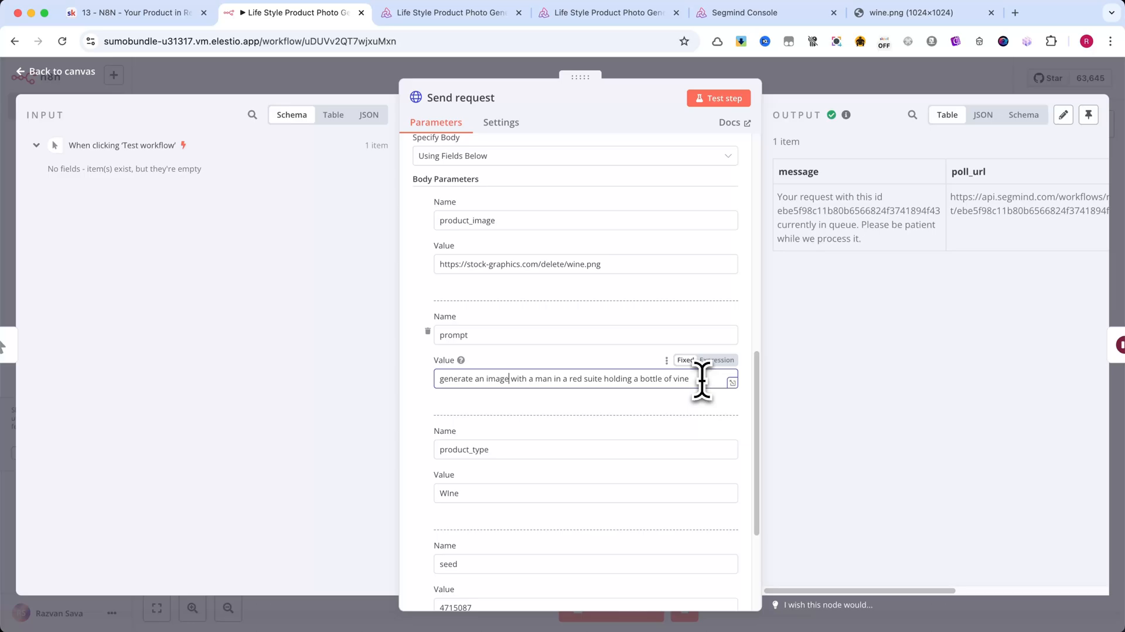
left_click_drag(702, 379, 431, 379)
left_click(489, 381)
left_click_drag(691, 382, 425, 394)
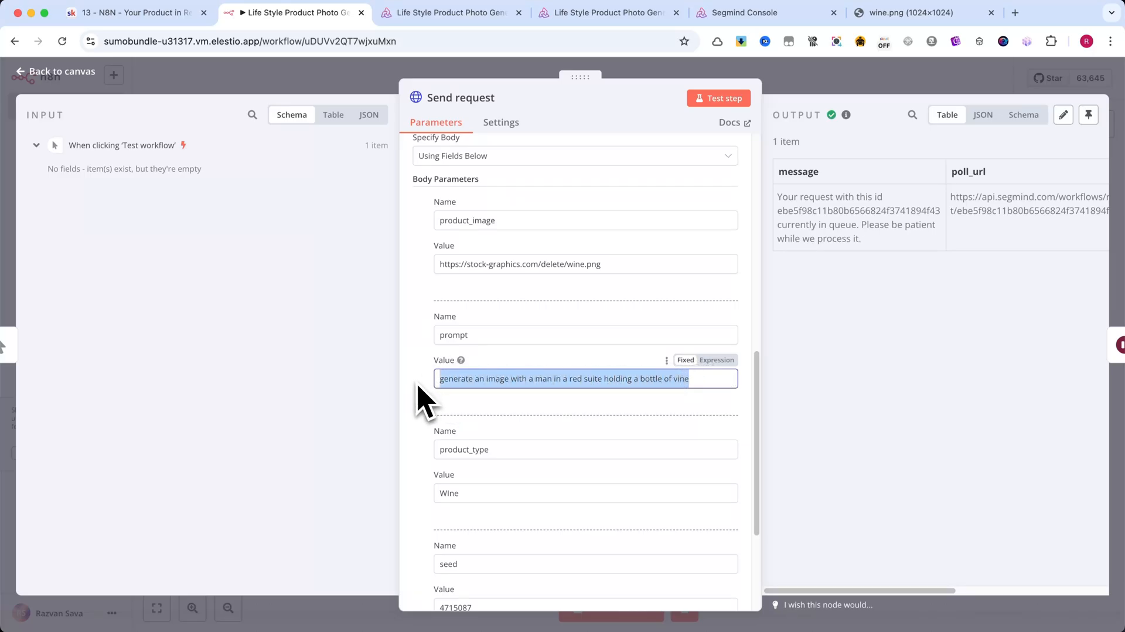
scroll(425, 400, "down", 2)
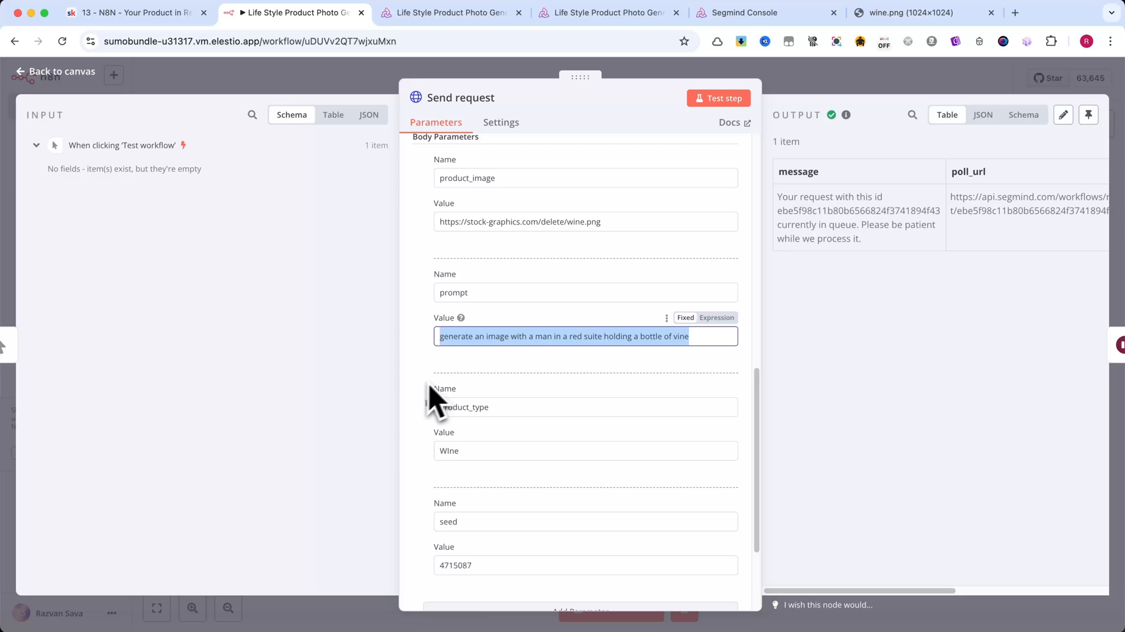
left_click(498, 341)
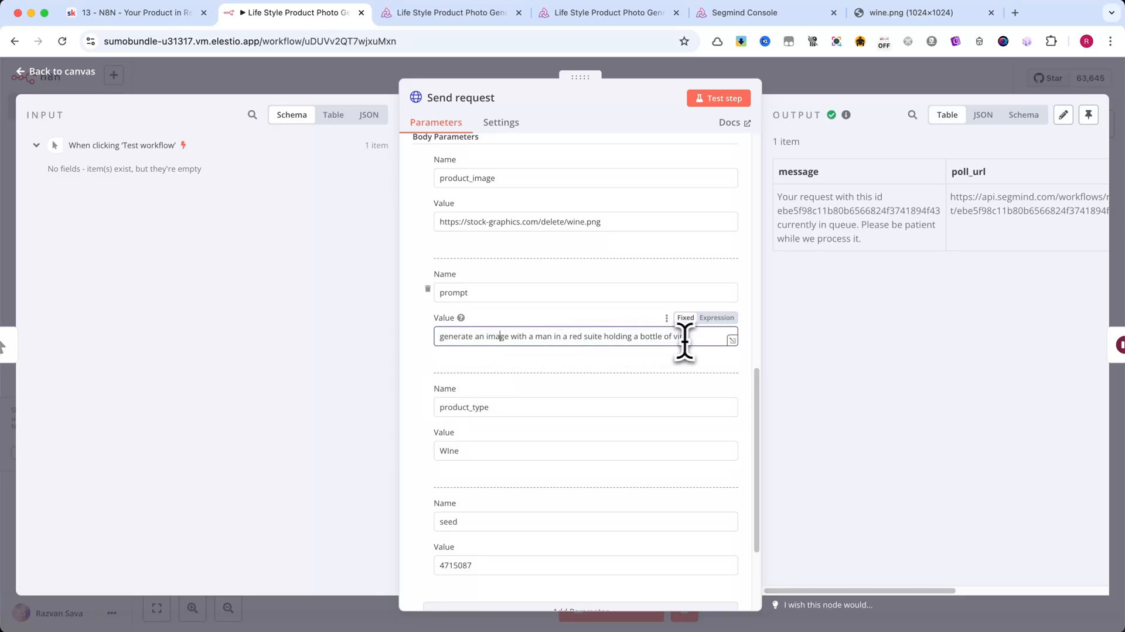
left_click_drag(684, 339, 421, 345)
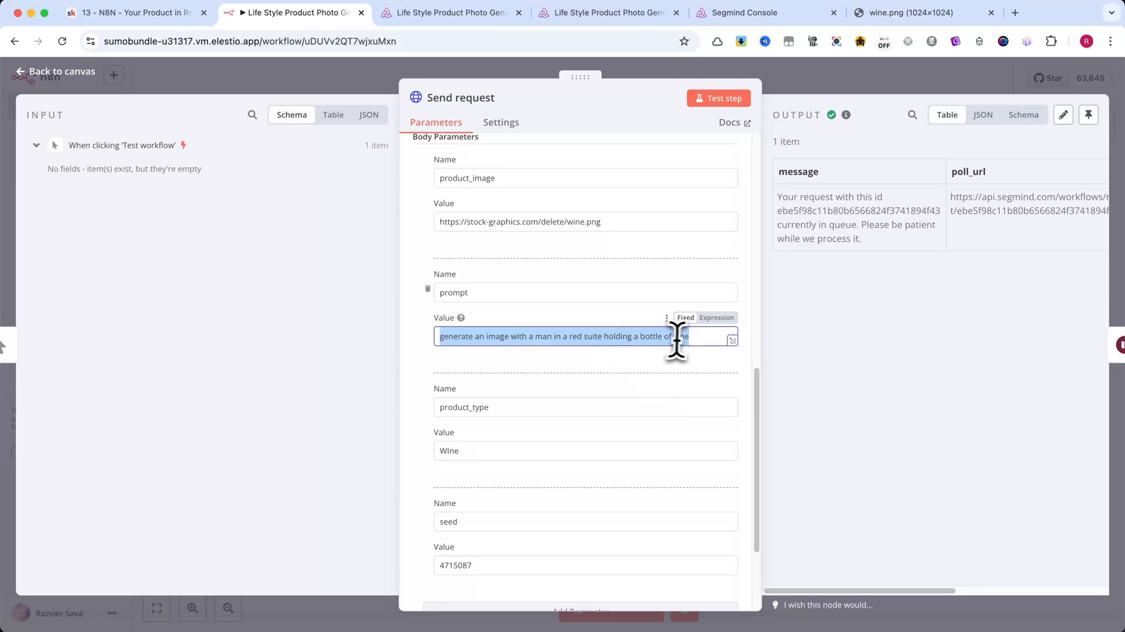
left_click(678, 338)
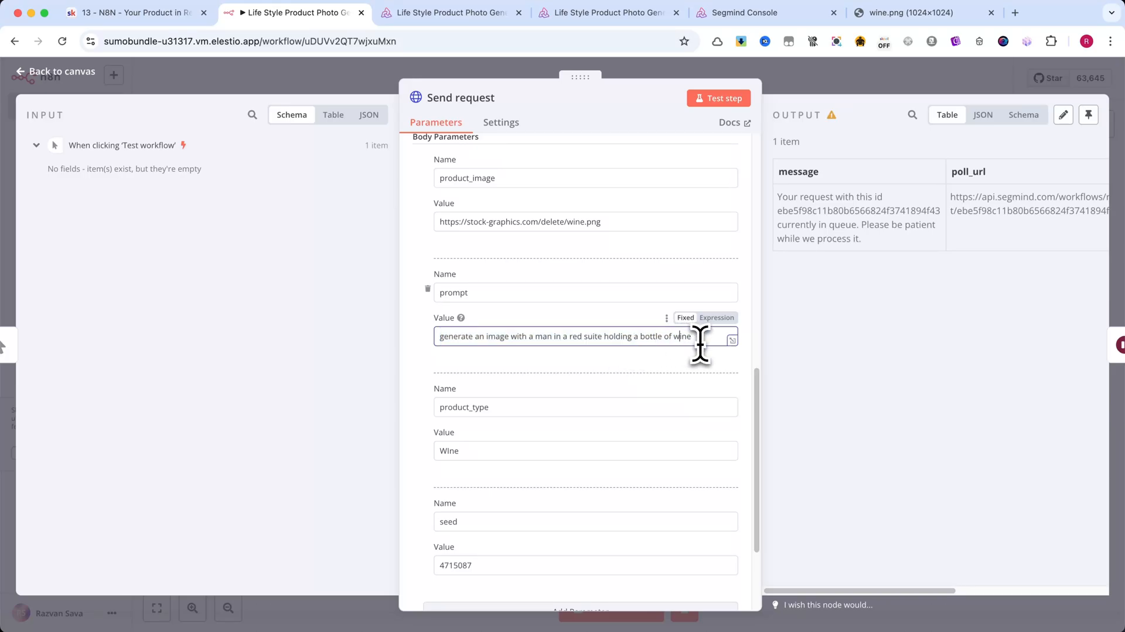
scroll(562, 410, "down", 2)
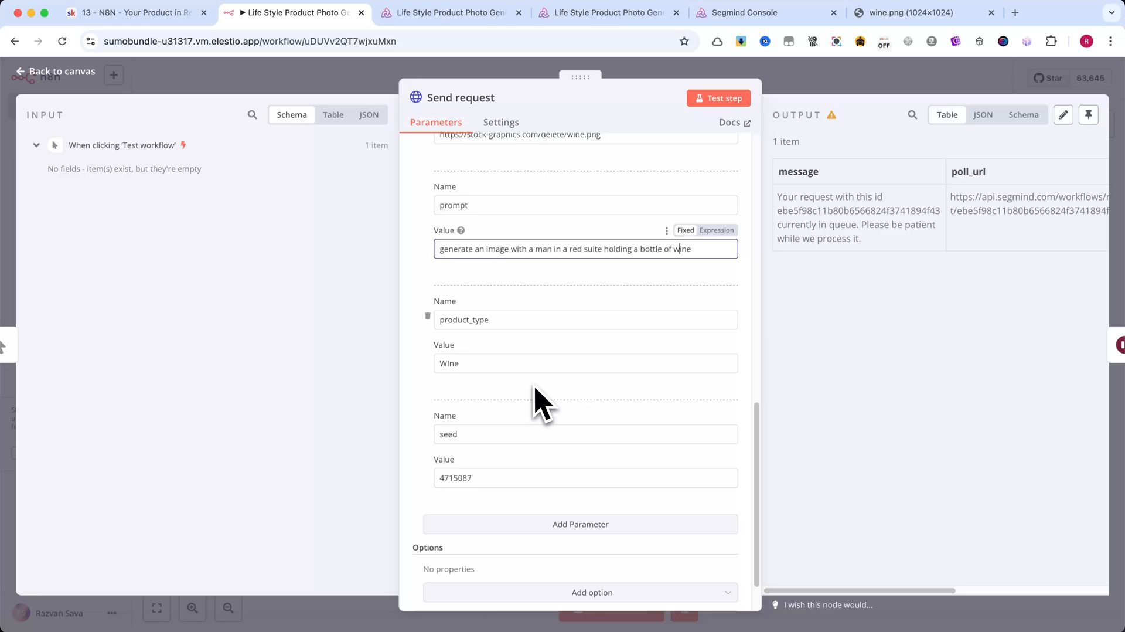
left_click(448, 363)
type("w")
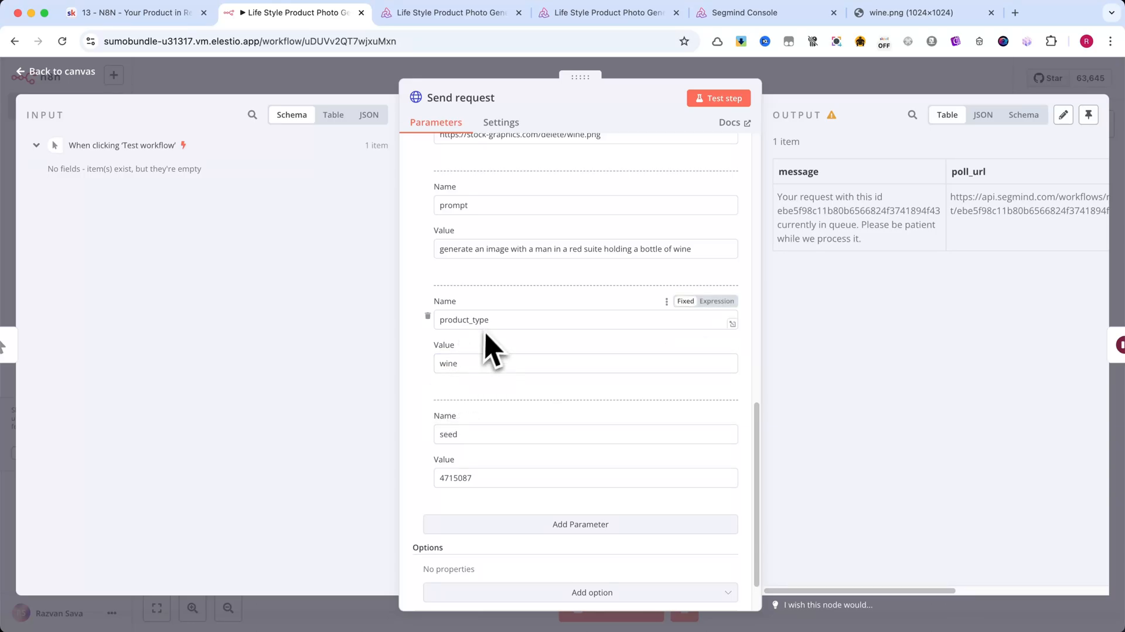
Step: Lowercase the product_type value to "wine" and review the seed parameter 4715087
double_click(472, 364)
left_click(411, 374)
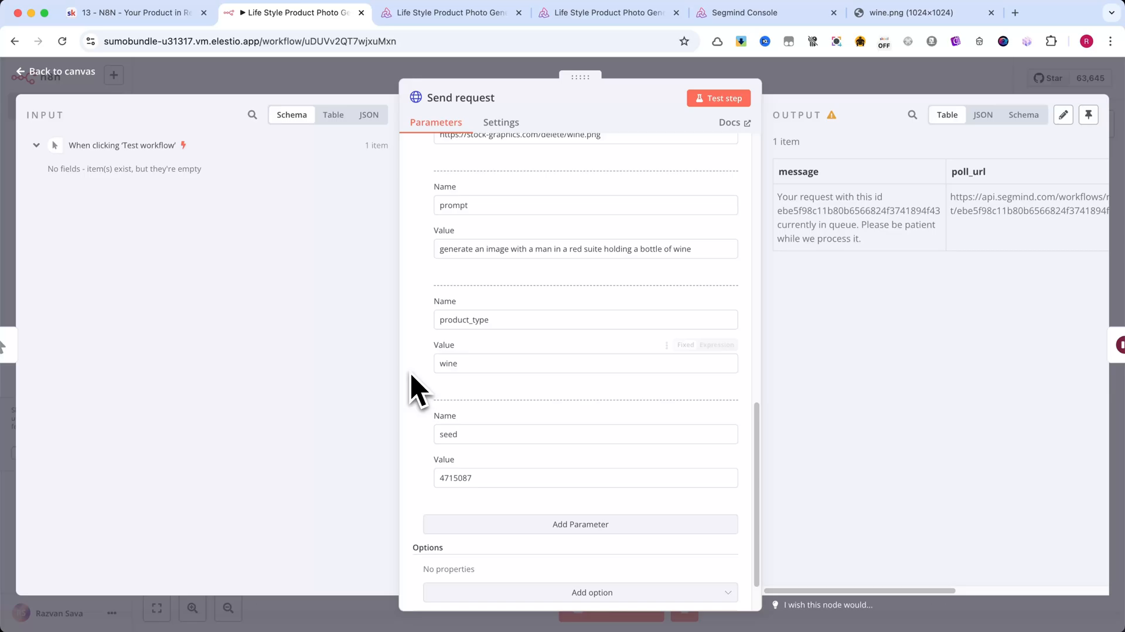
scroll(417, 387, "down", 1)
scroll(413, 374, "down", 1)
scroll(414, 374, "down", 1)
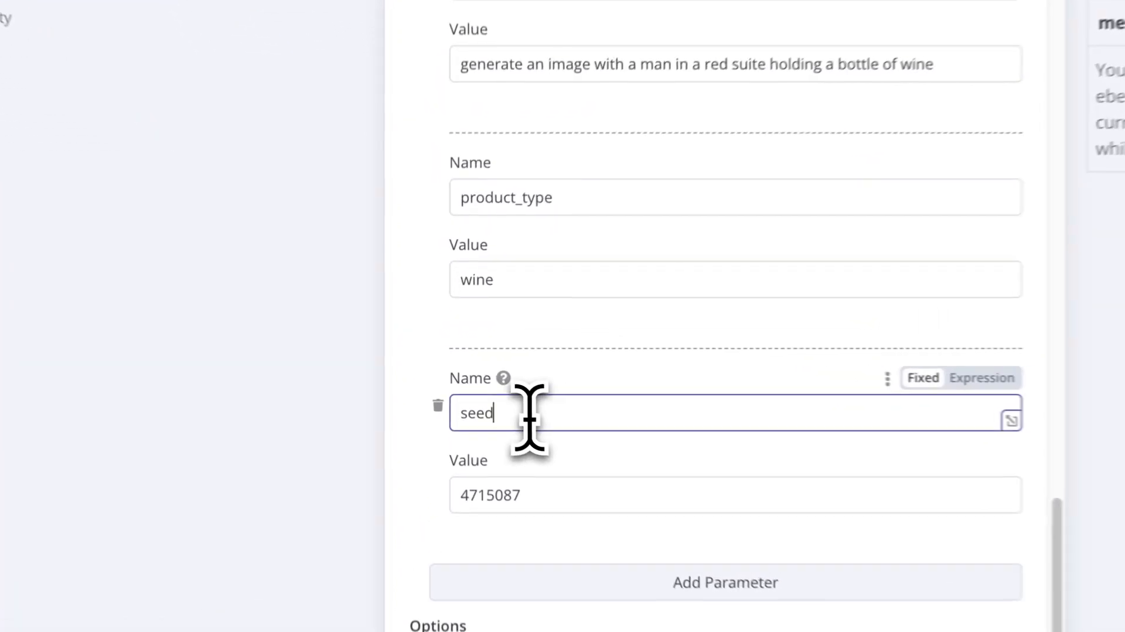
left_click_drag(474, 379, 417, 385)
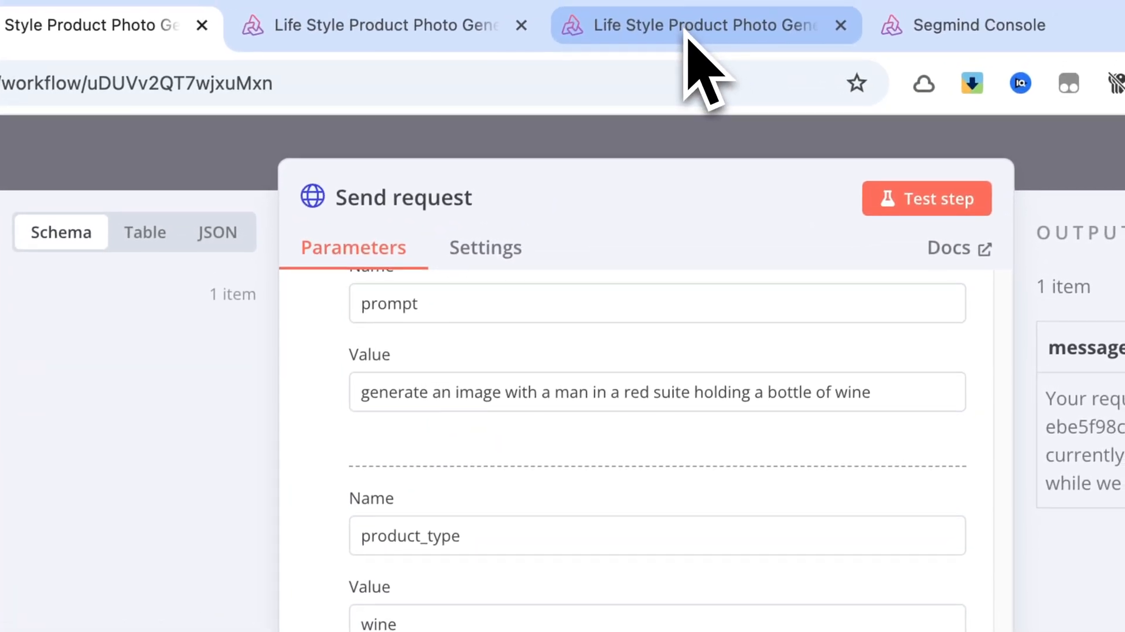
left_click(688, 40)
scroll(378, 476, "down", 3)
scroll(369, 387, "down", 5)
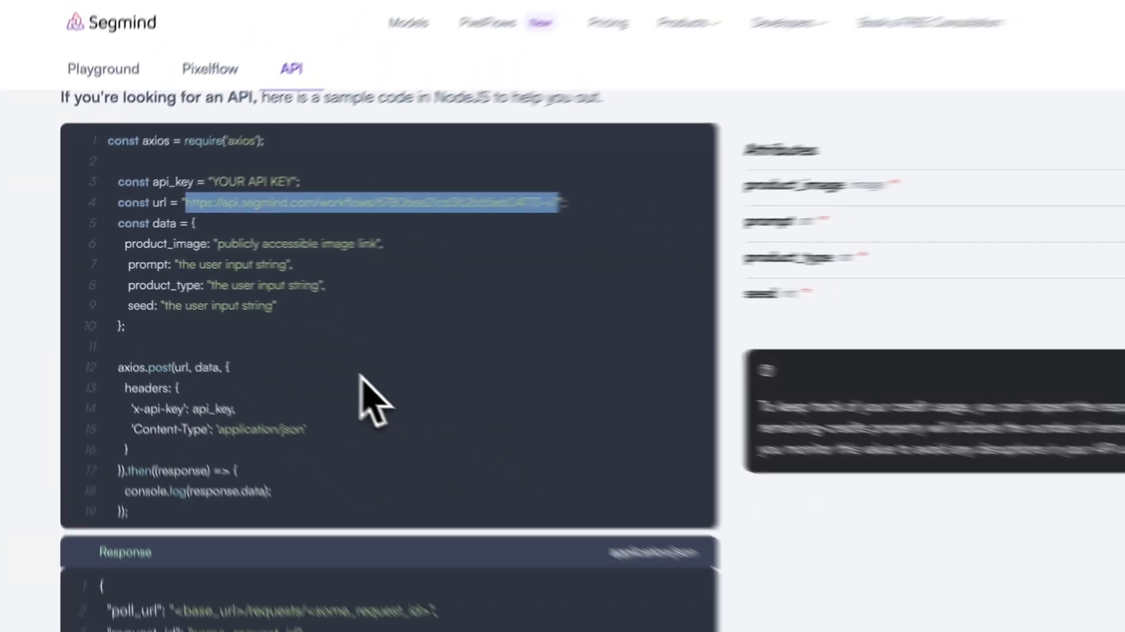
left_click(101, 119)
scroll(224, 308, "down", 2)
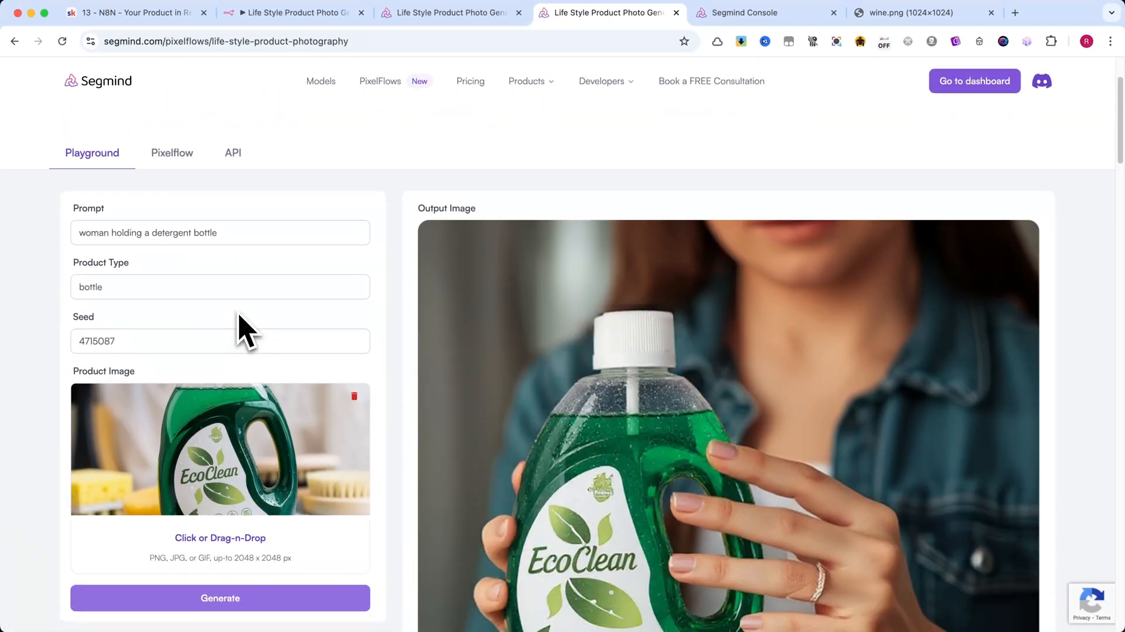
left_click_drag(138, 345, 50, 359)
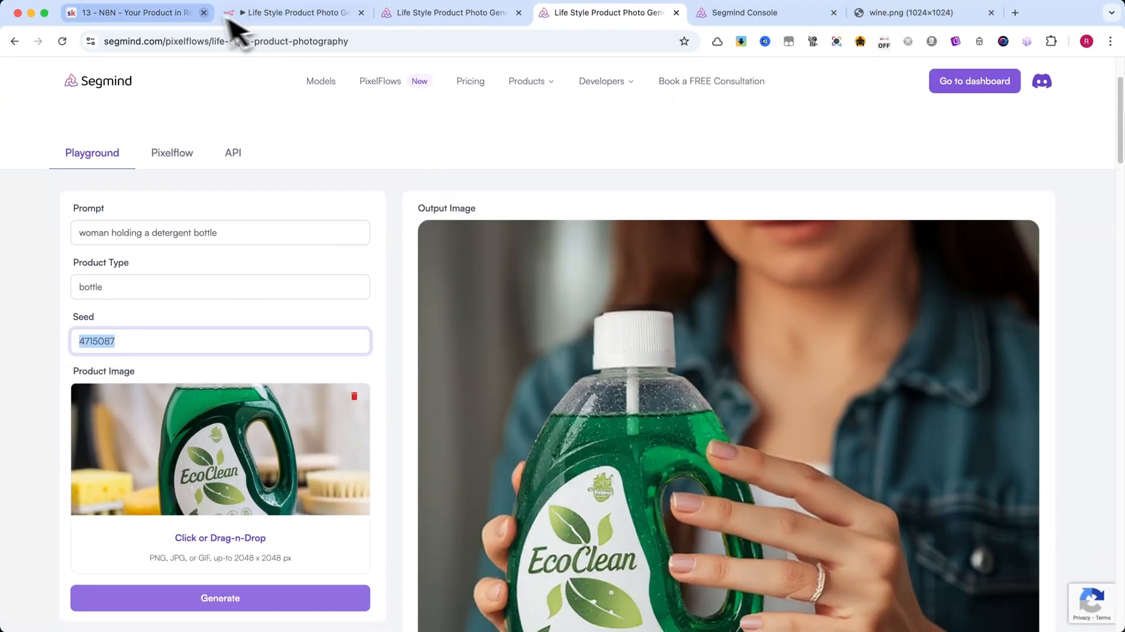
left_click(290, 13)
left_click_drag(486, 422, 413, 436)
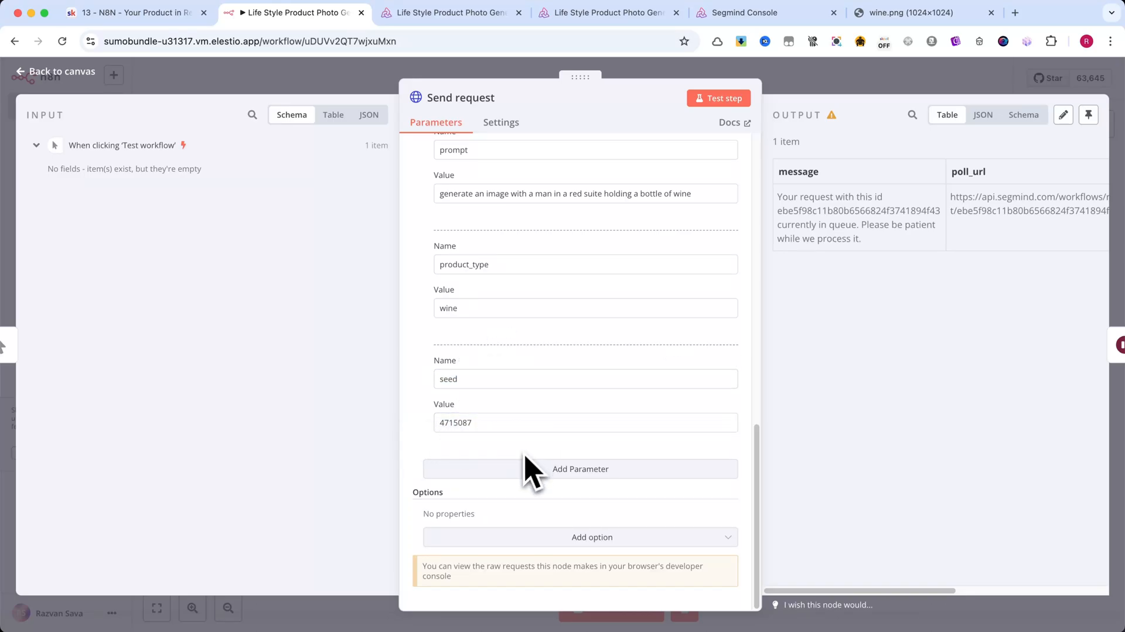
scroll(508, 377, "up", 5)
scroll(508, 377, "up", 1)
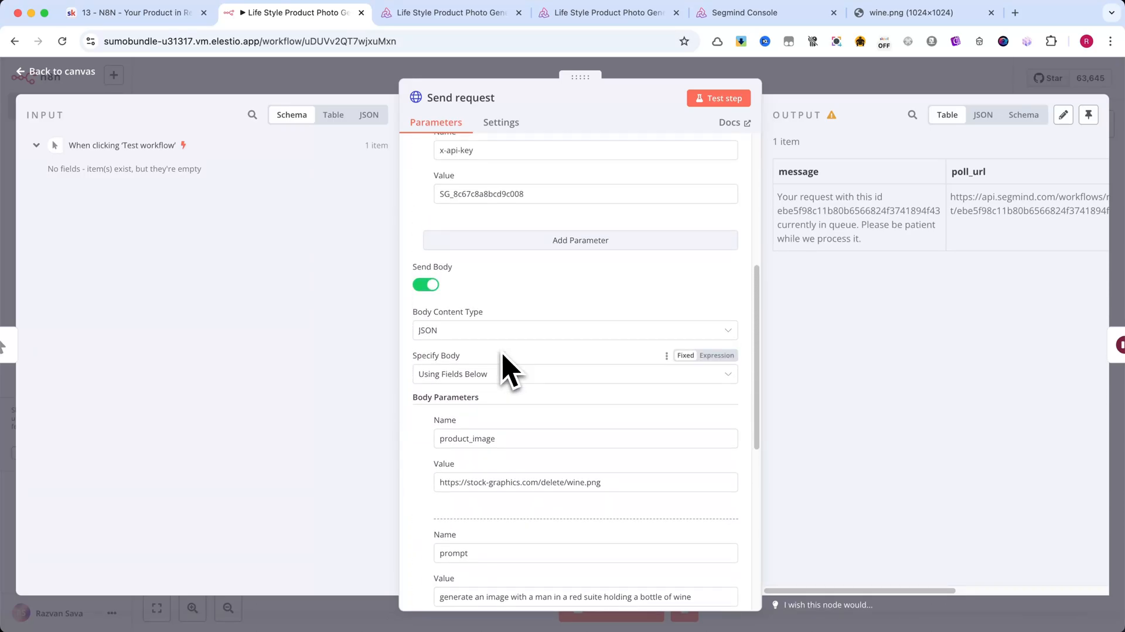
scroll(508, 370, "down", 2)
scroll(508, 370, "down", 4)
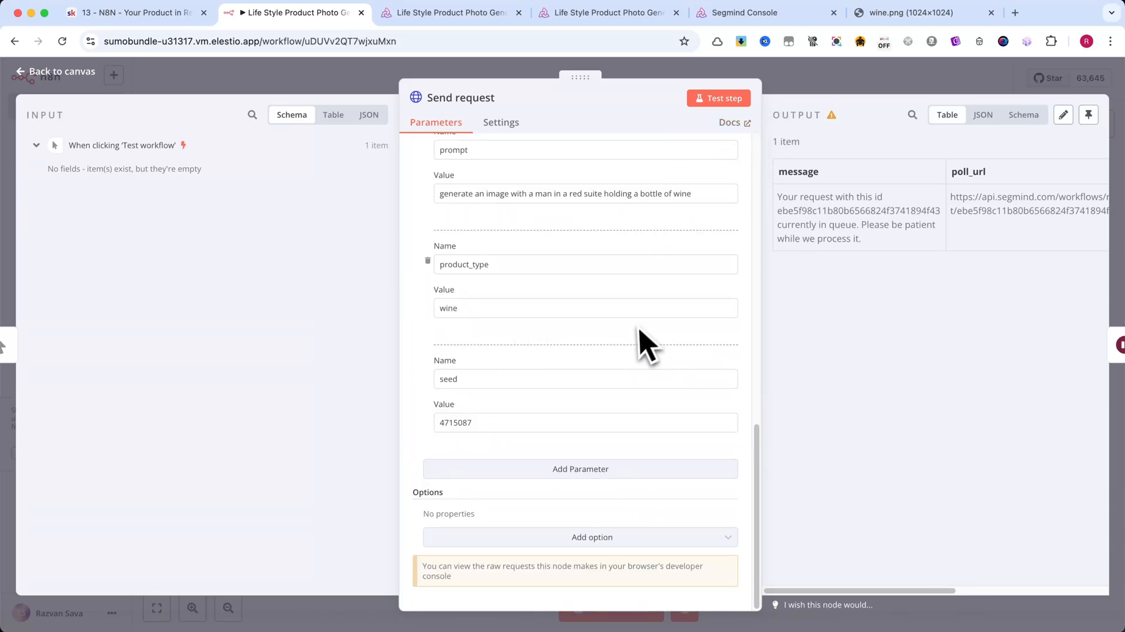
scroll(633, 330, "up", 5)
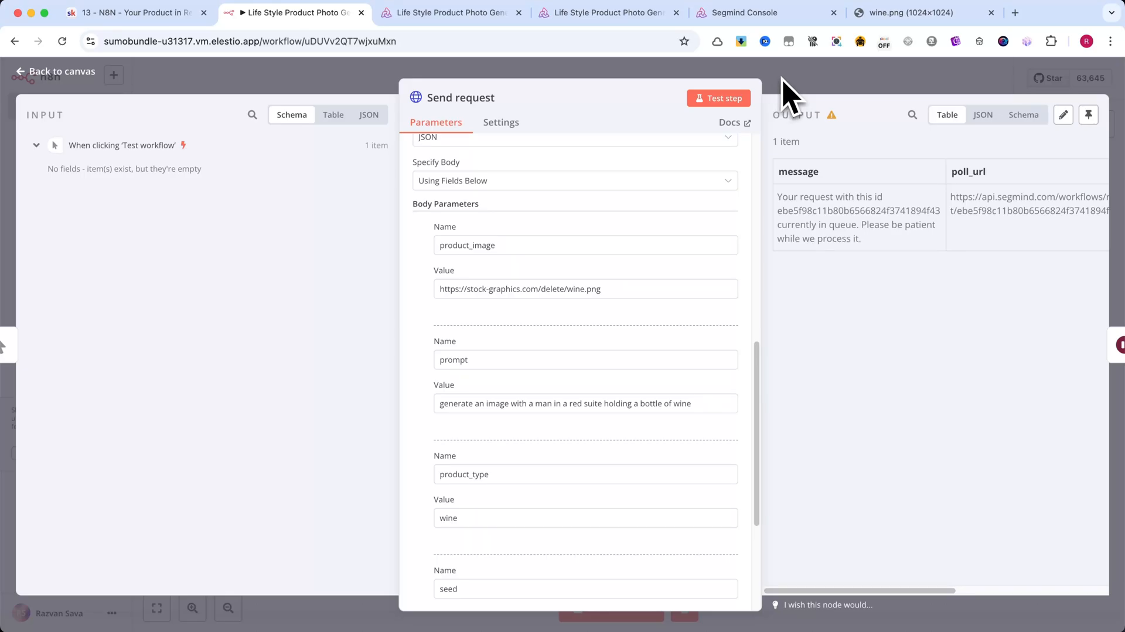
scroll(456, 309, "up", 2)
scroll(465, 309, "up", 5)
scroll(464, 309, "up", 4)
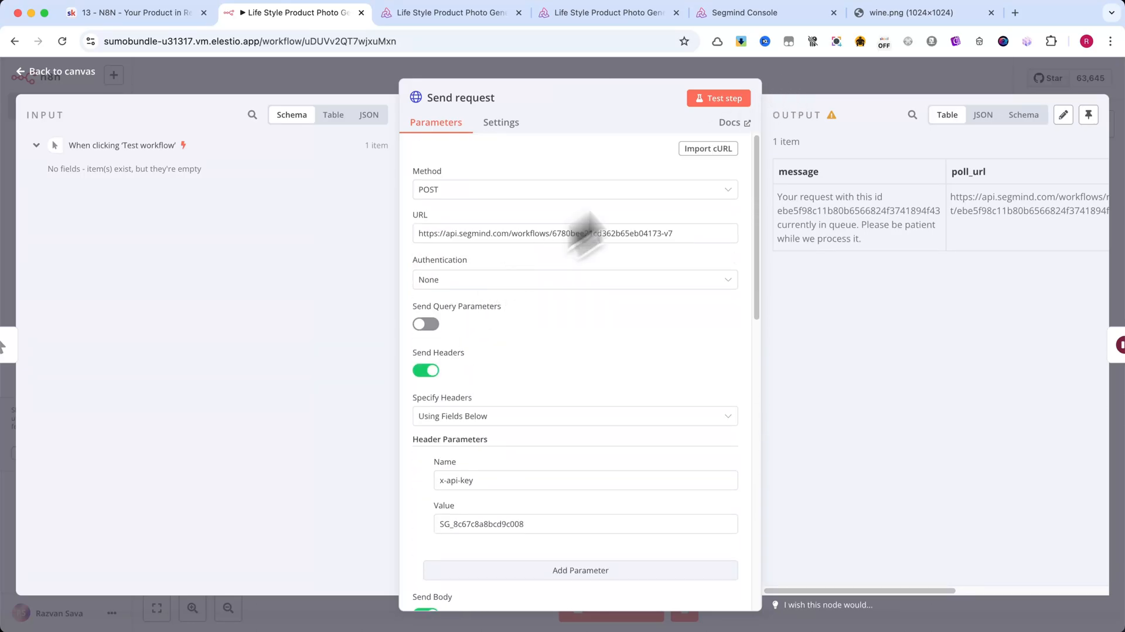
Step: Review the Wait node's After Time Interval delay of 300 seconds and return to the canvas
left_click(790, 81)
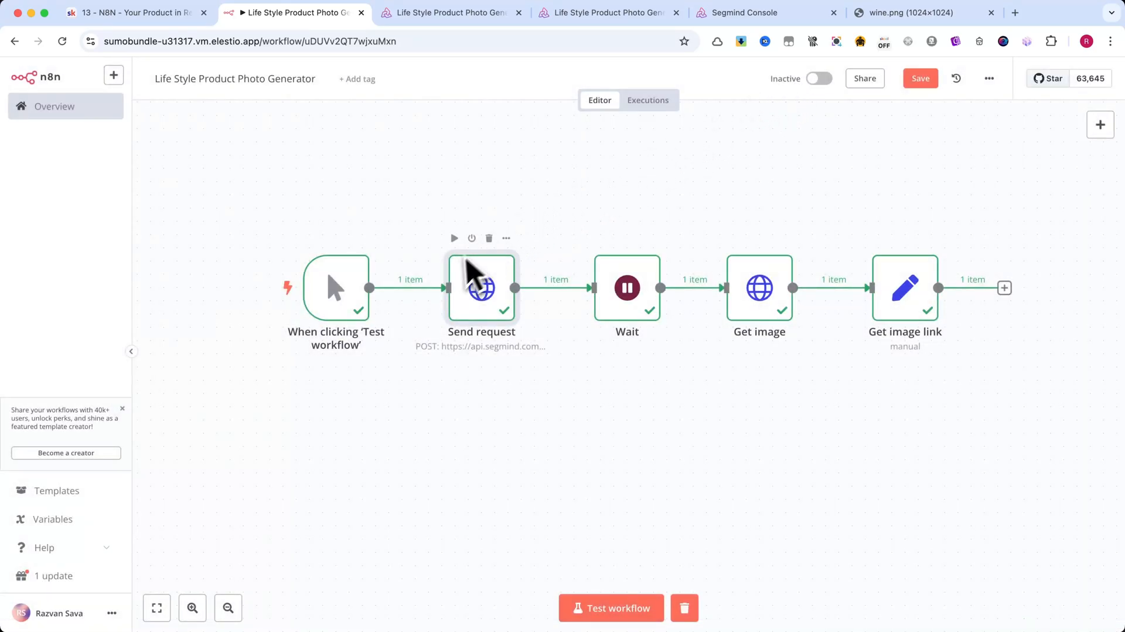
double_click(626, 296)
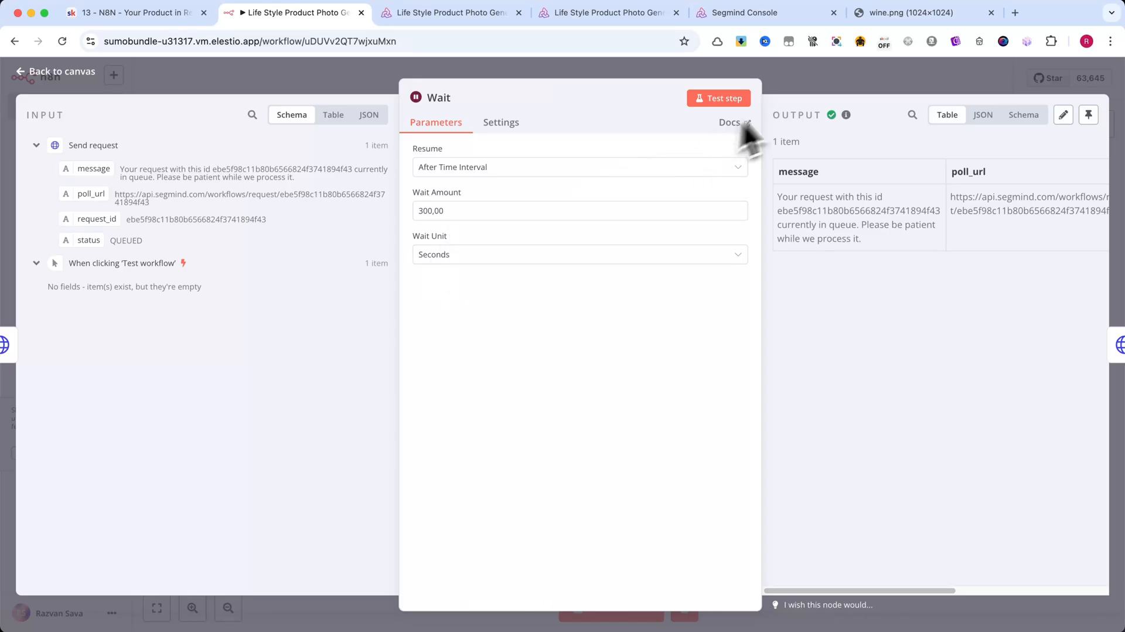
left_click(797, 84)
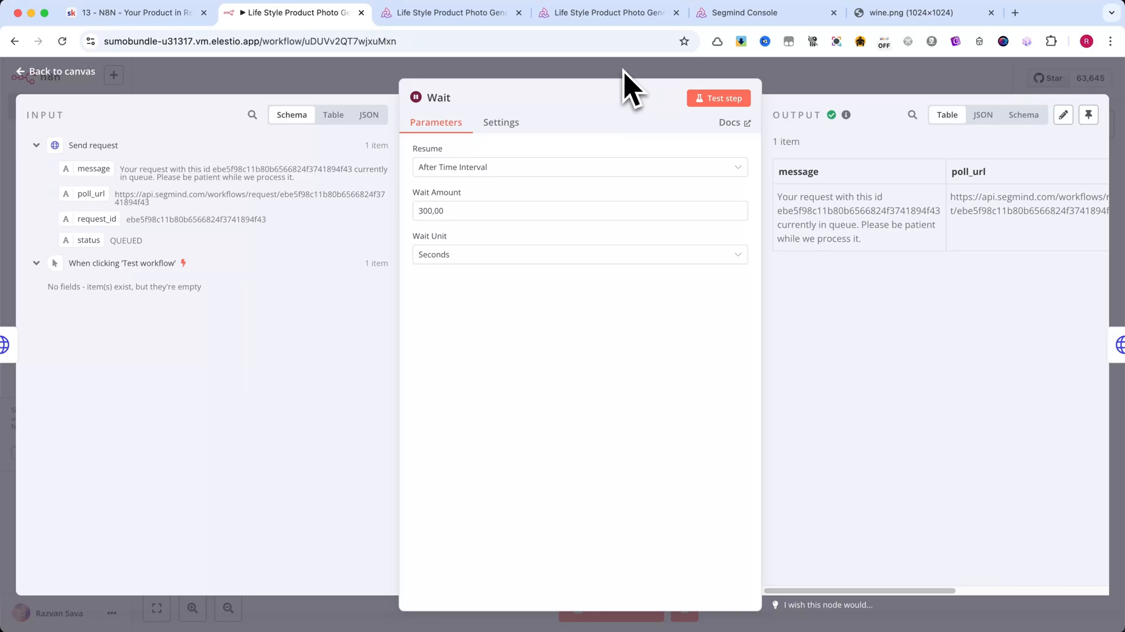
left_click(624, 70)
mouse_move(627, 287)
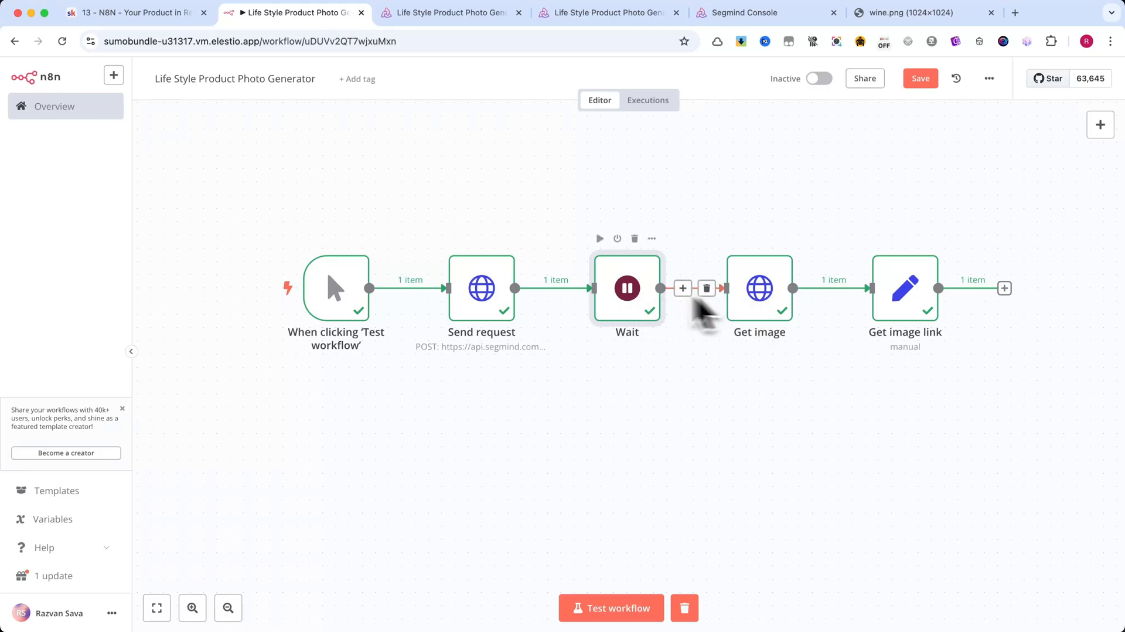
Step: Replace the Get image URL expression with the Wait node's poll_url field
double_click(757, 303)
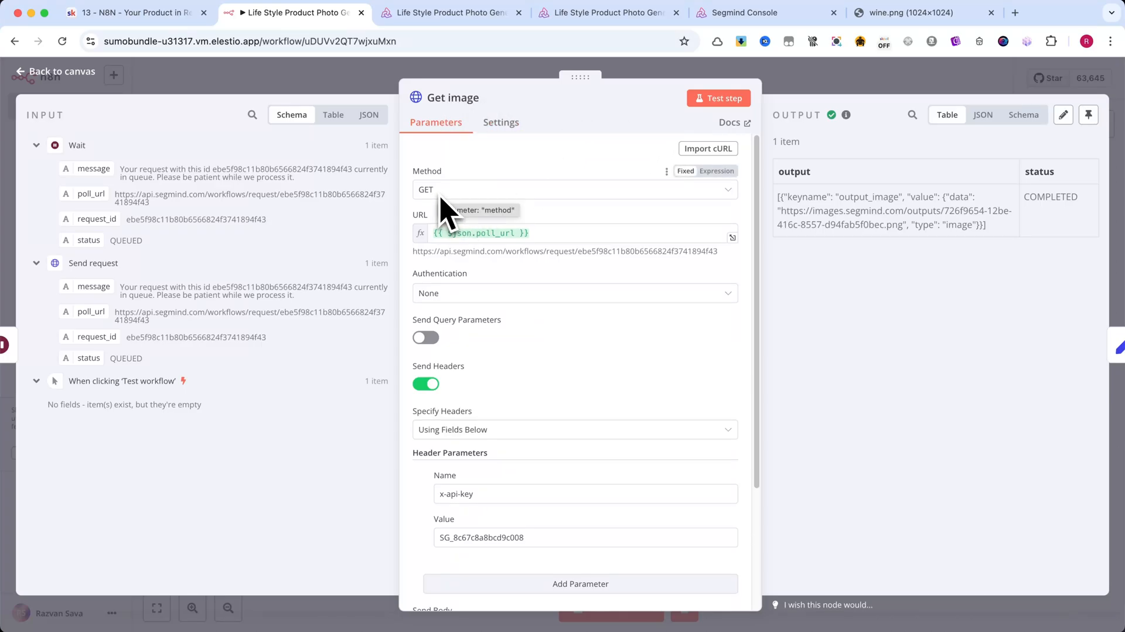
mouse_move(575, 233)
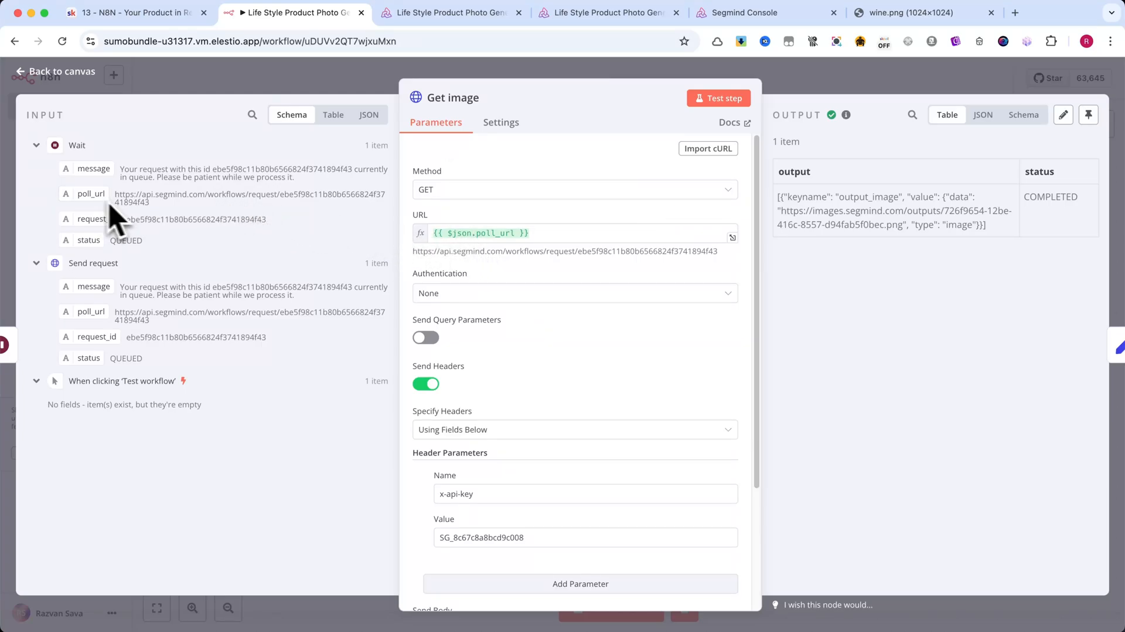
triple_click(527, 232)
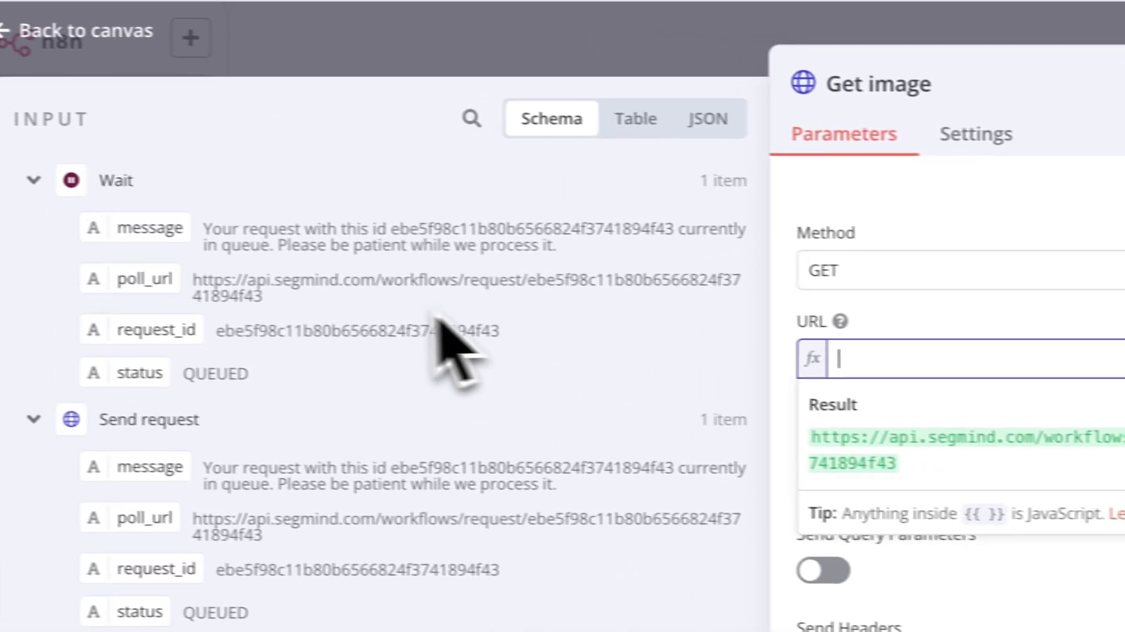
key("BackSpace")
left_click_drag(8, 264, 645, 339)
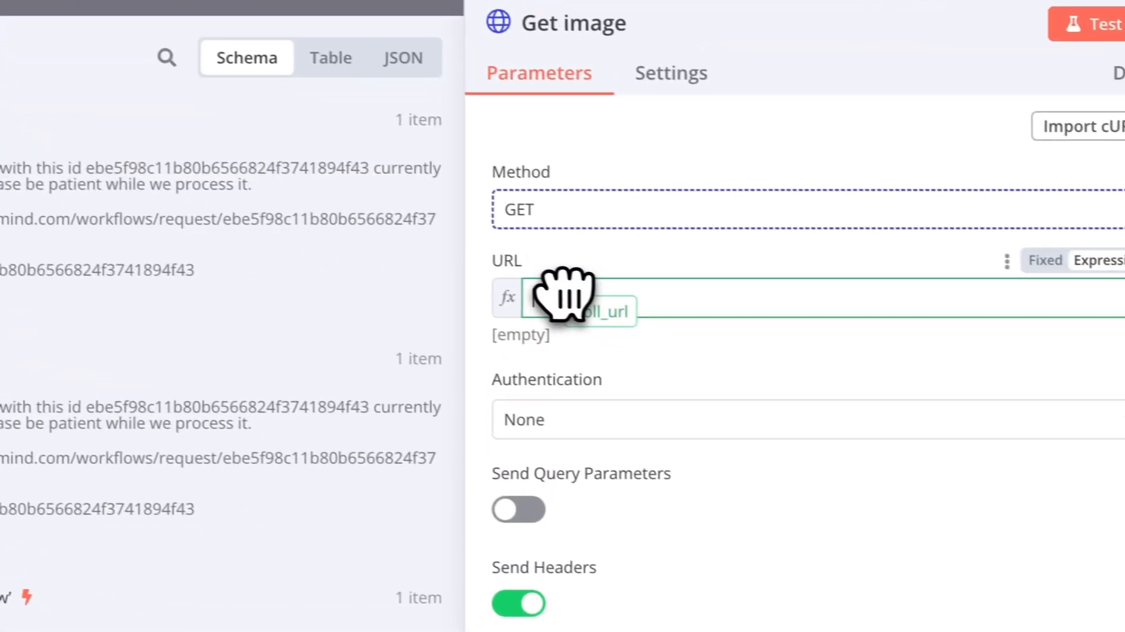
left_click_drag(567, 295, 580, 299)
left_click(678, 253)
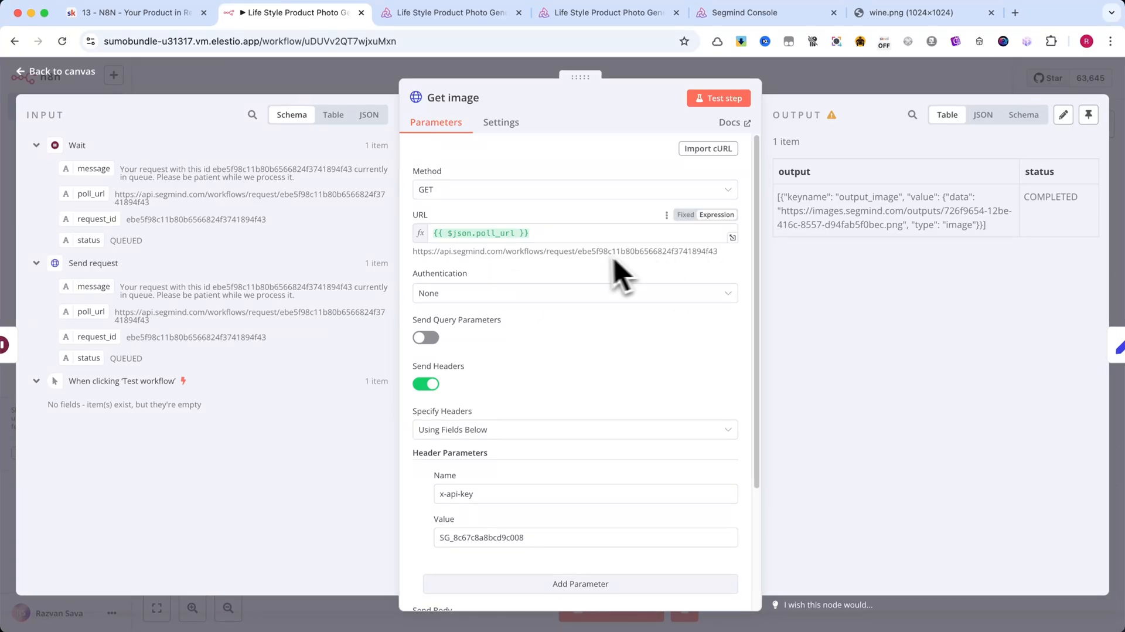
mouse_move(519, 283)
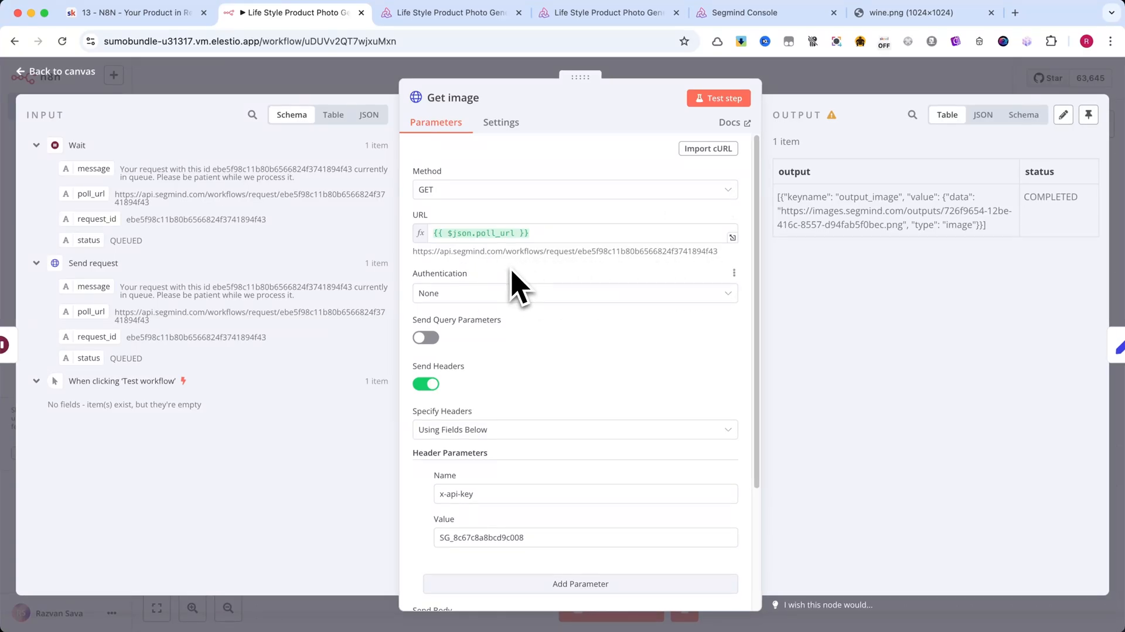
scroll(519, 286, "down", 3)
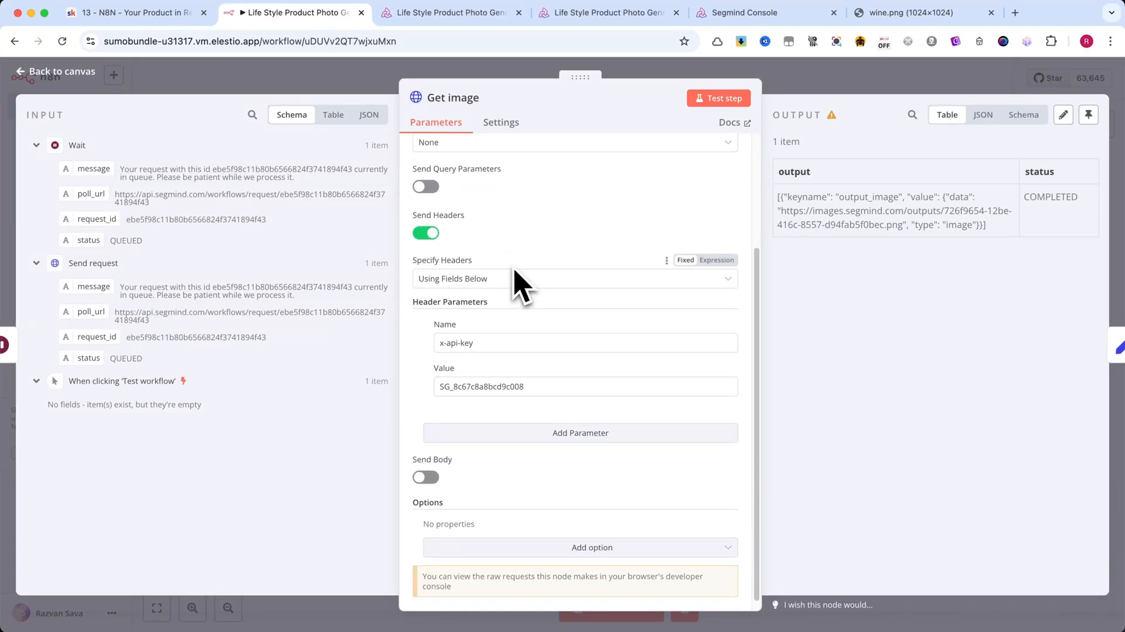
mouse_move(585, 515)
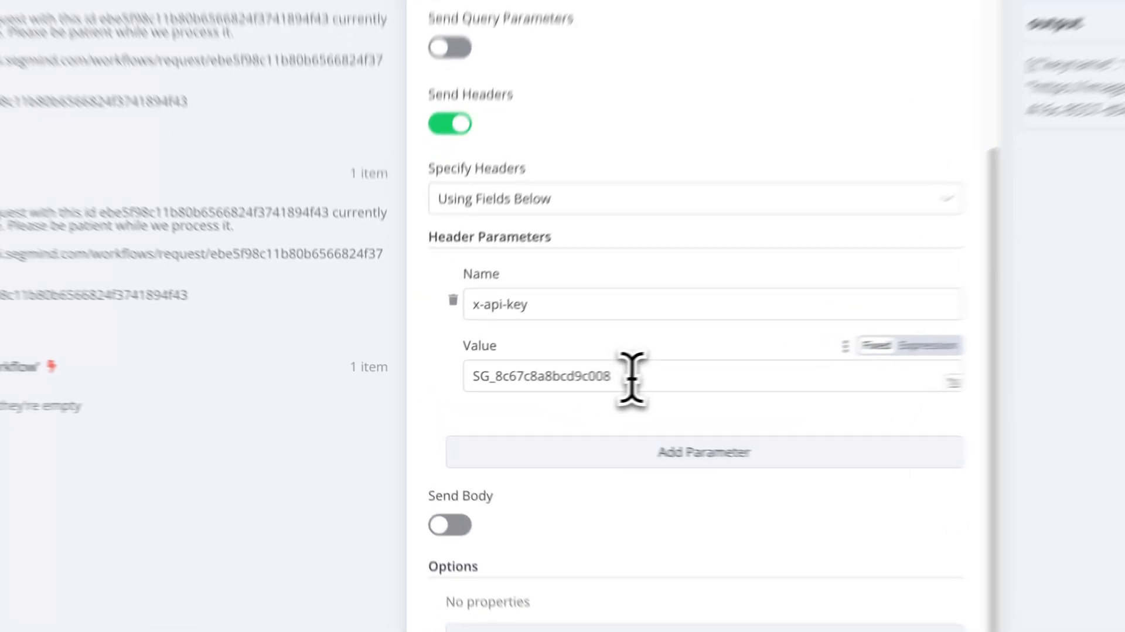
Step: Review the Get image x-api-key header value, leaving it unchanged
left_click_drag(536, 387, 413, 397)
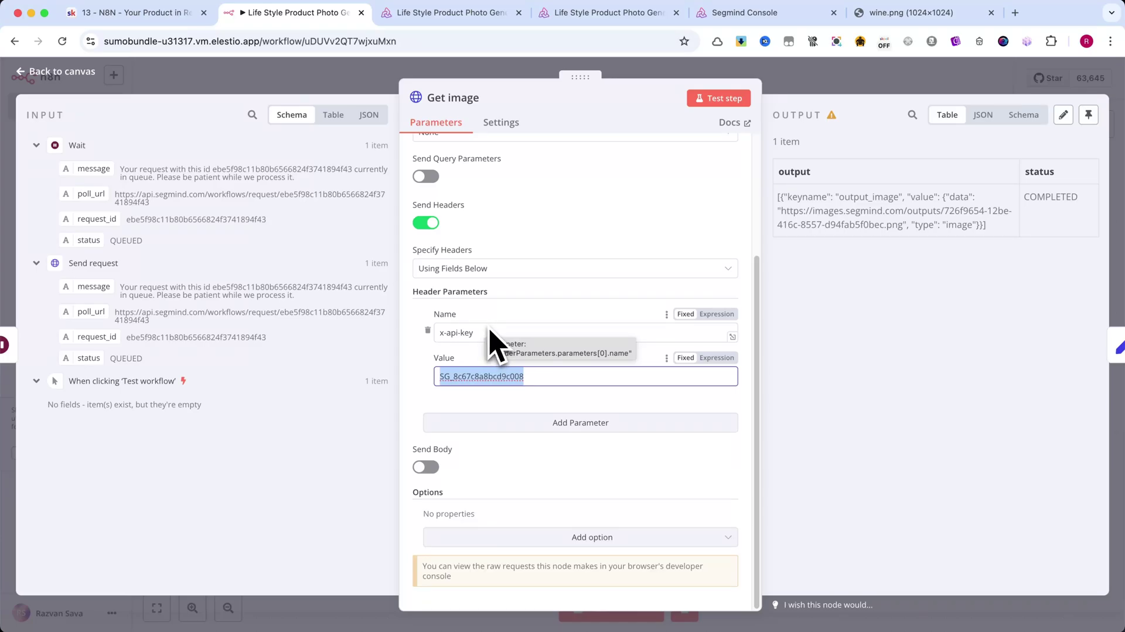
left_click(527, 237)
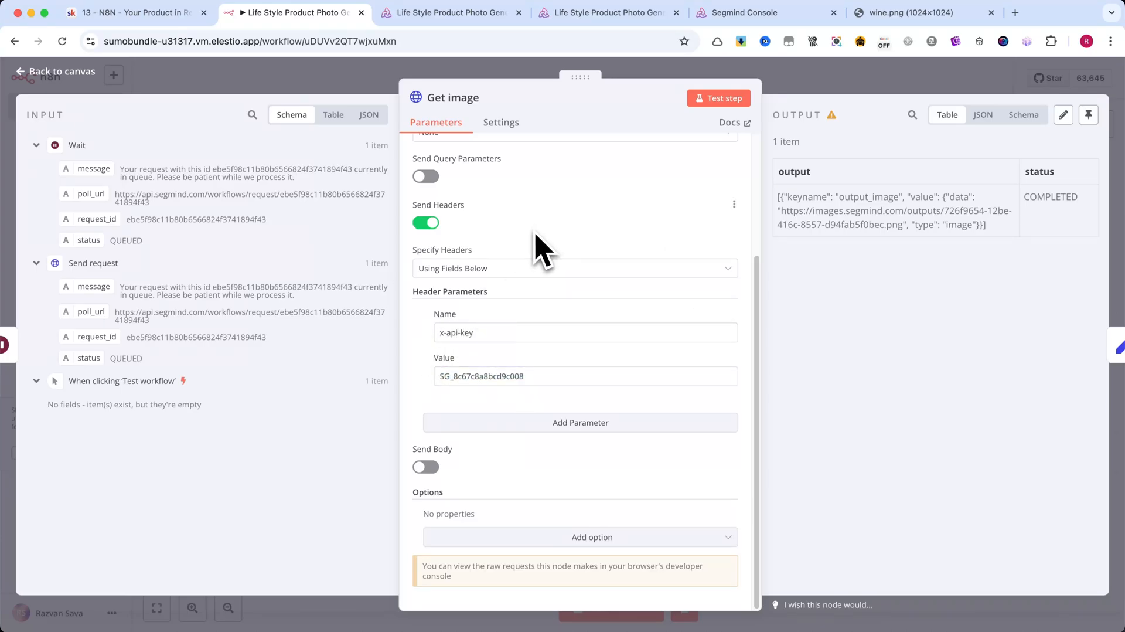
scroll(536, 246, "up", 4)
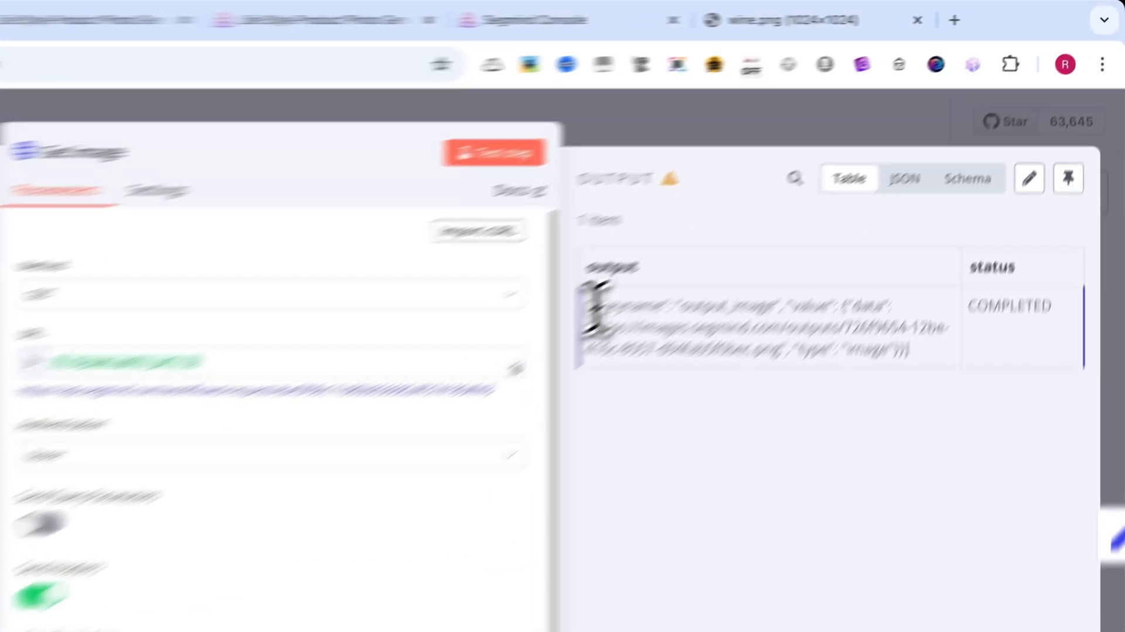
Step: View the Get image output as Schema then JSON, highlighting the COMPLETED generated image URL
left_click_drag(787, 196, 986, 225)
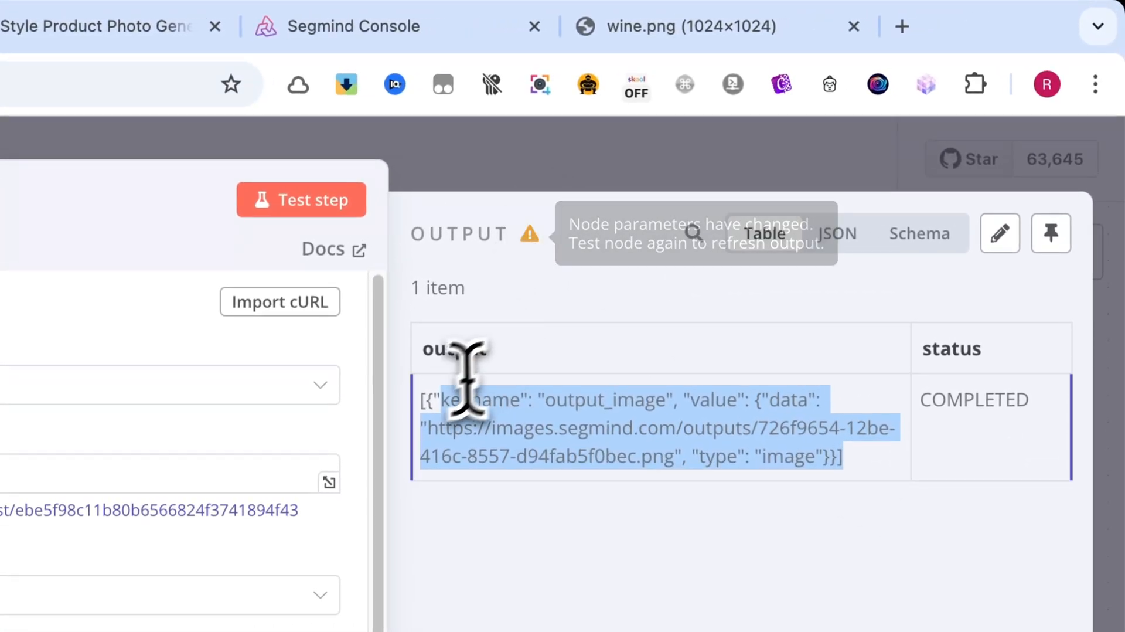
left_click(434, 397)
left_click(906, 235)
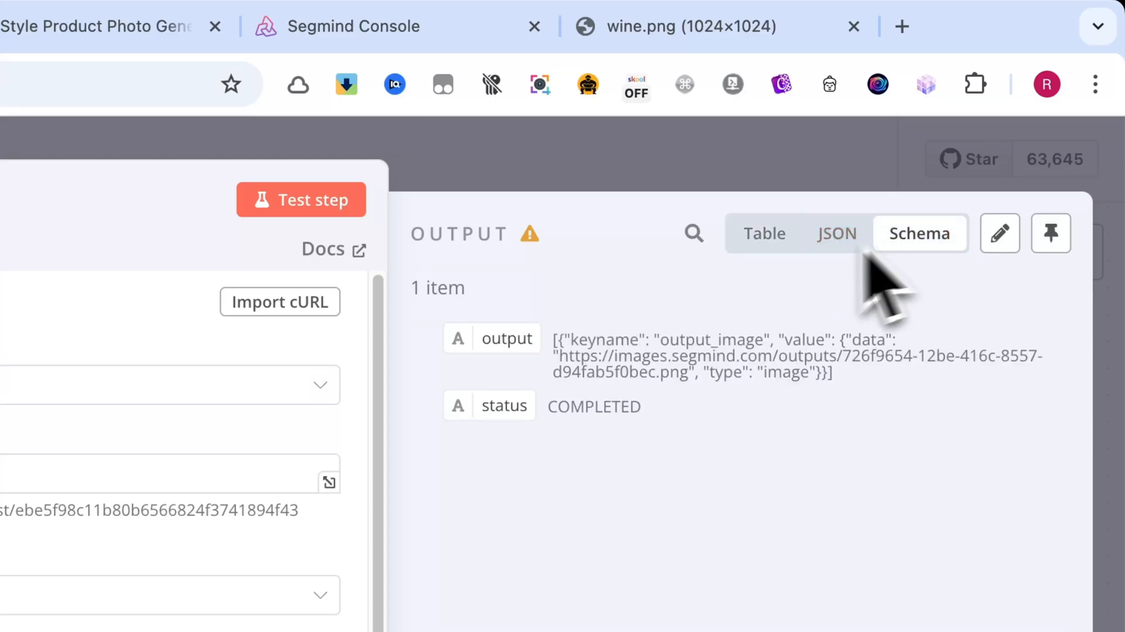
left_click(835, 236)
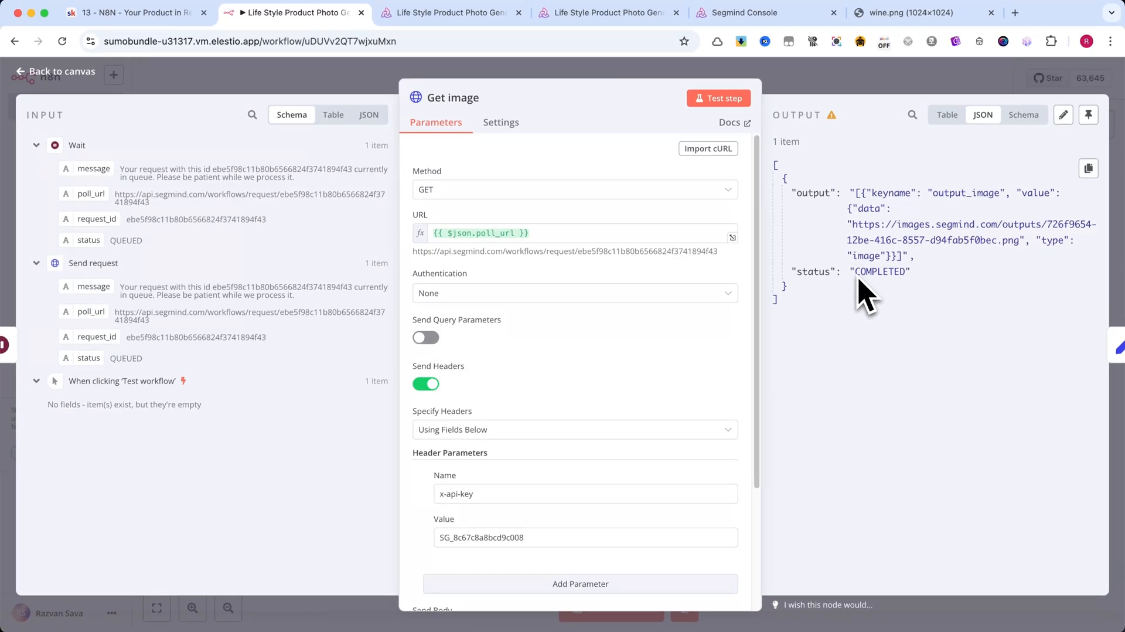
left_click_drag(852, 225, 998, 241)
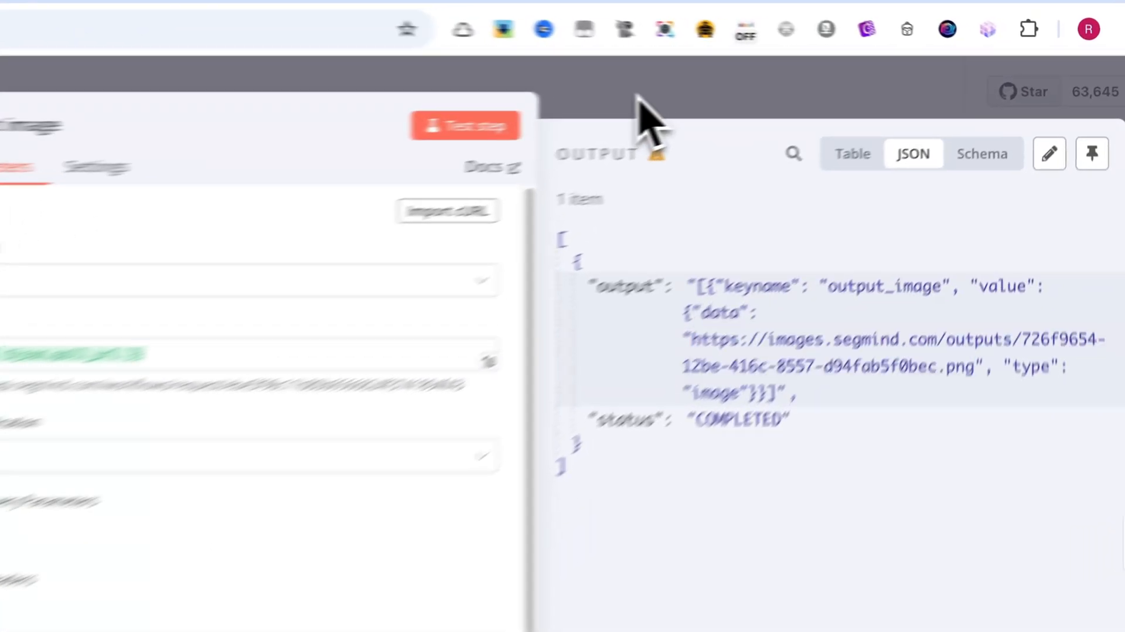
Step: Set Get image link's image_url expression to JSON.parse($json["output"])[0]["value"]["data"]
left_click(822, 84)
double_click(925, 324)
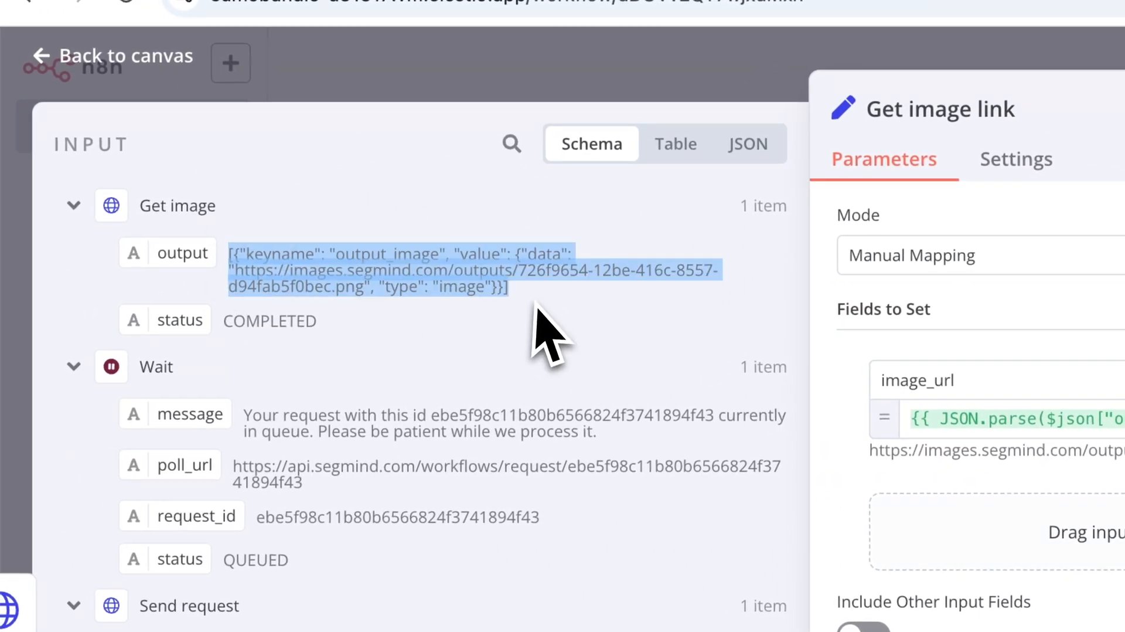
left_click(540, 330)
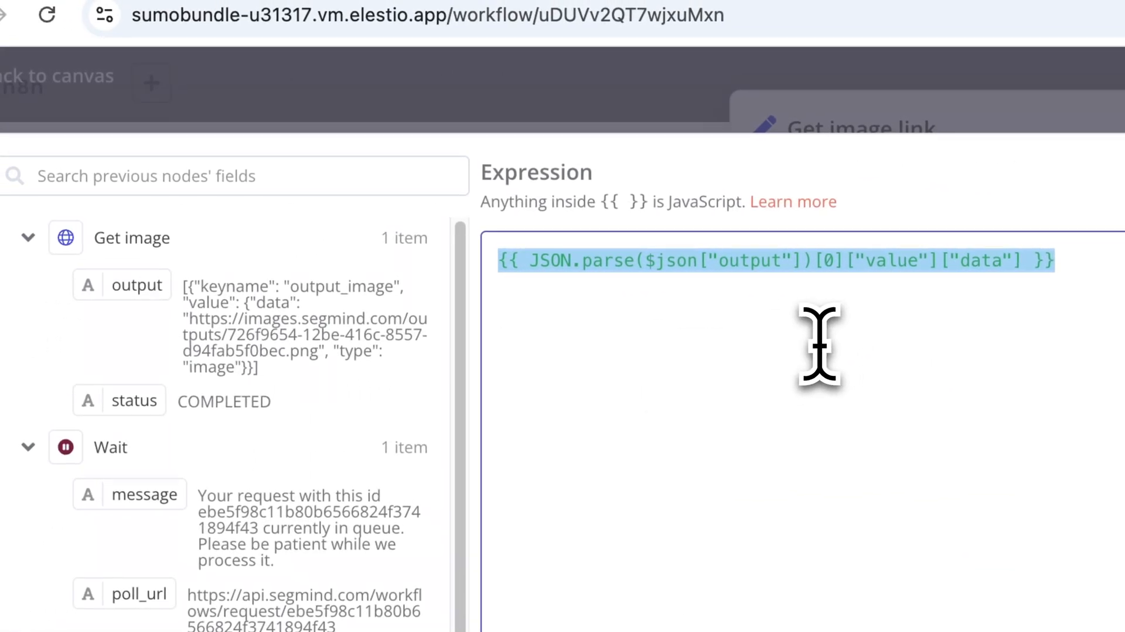
left_click(820, 340)
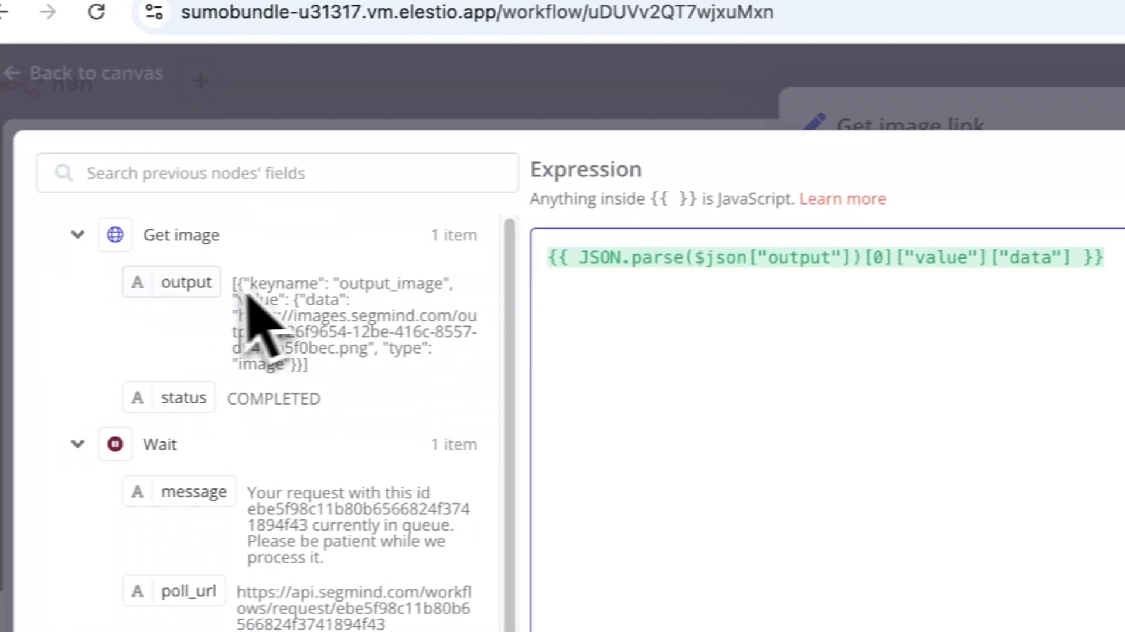
left_click_drag(136, 285, 1055, 264)
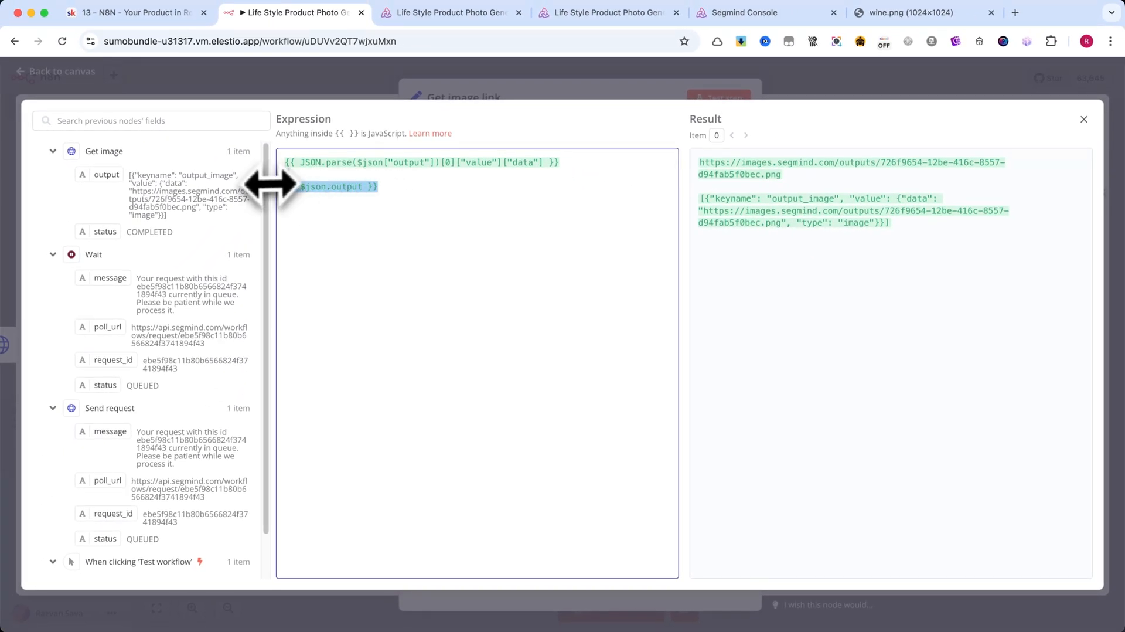
left_click(545, 98)
Step: Save the workflow and recheck the Get image link node
left_click(805, 87)
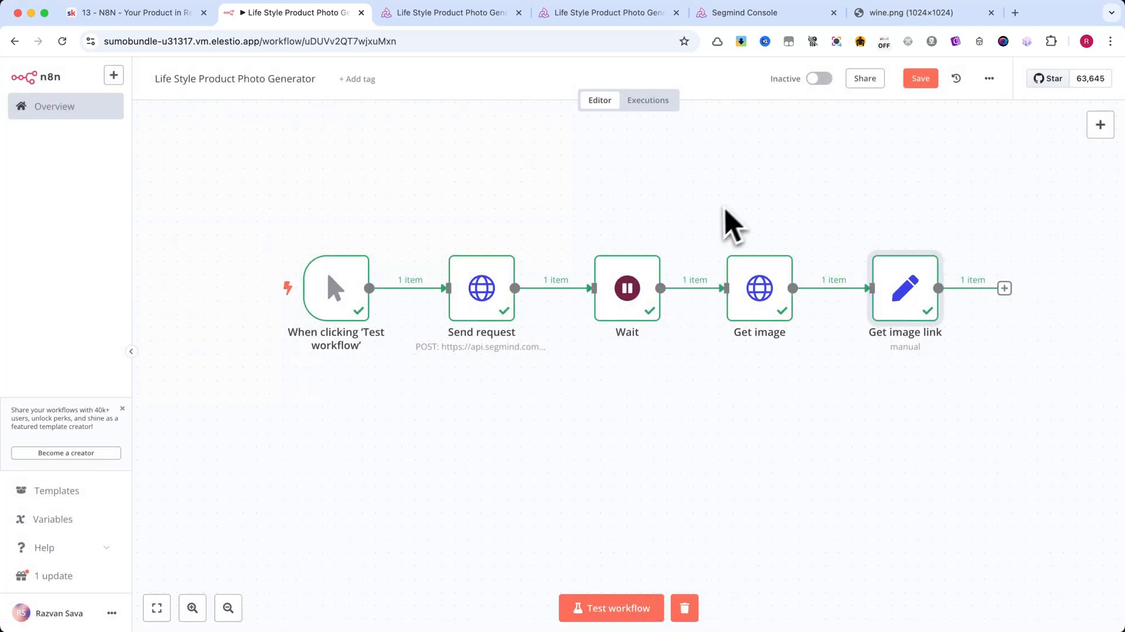
left_click(920, 79)
mouse_move(831, 288)
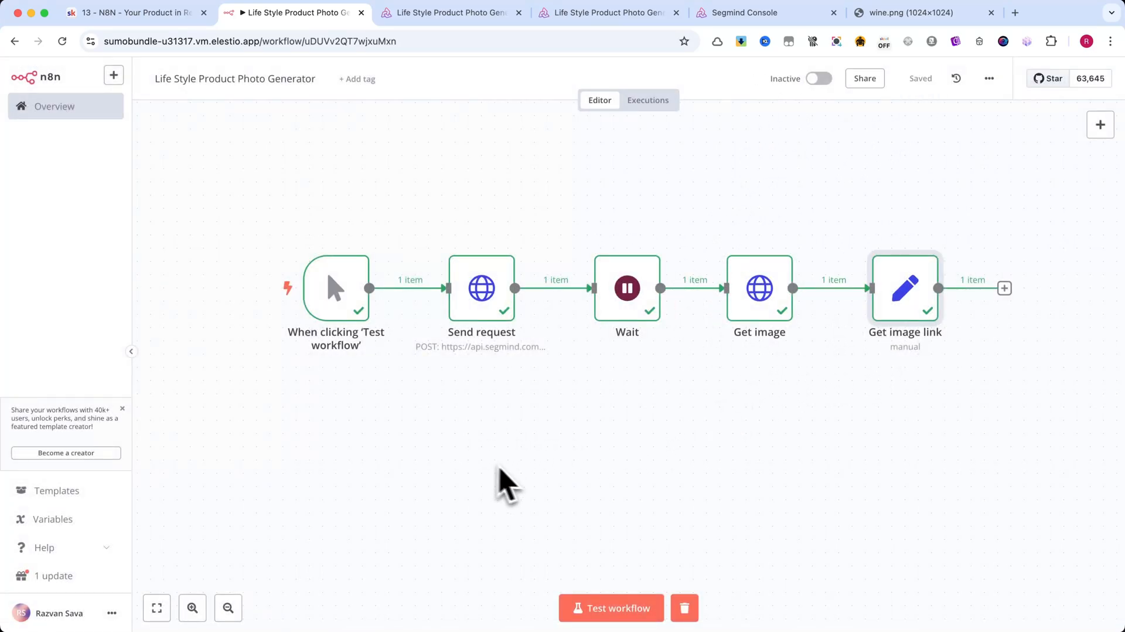
double_click(914, 299)
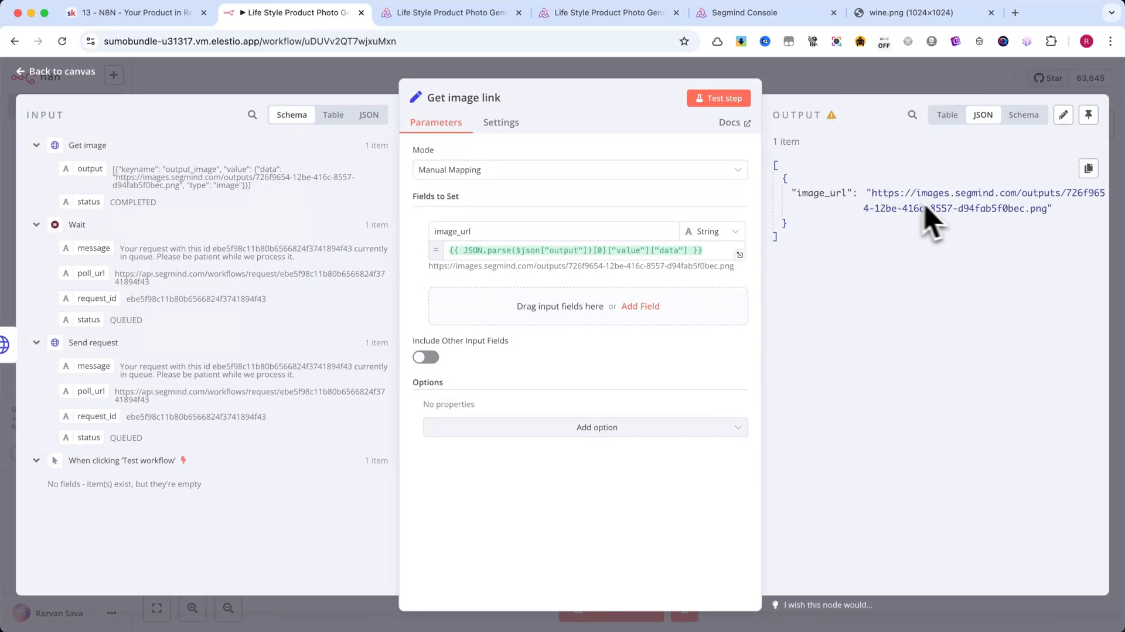
left_click(825, 77)
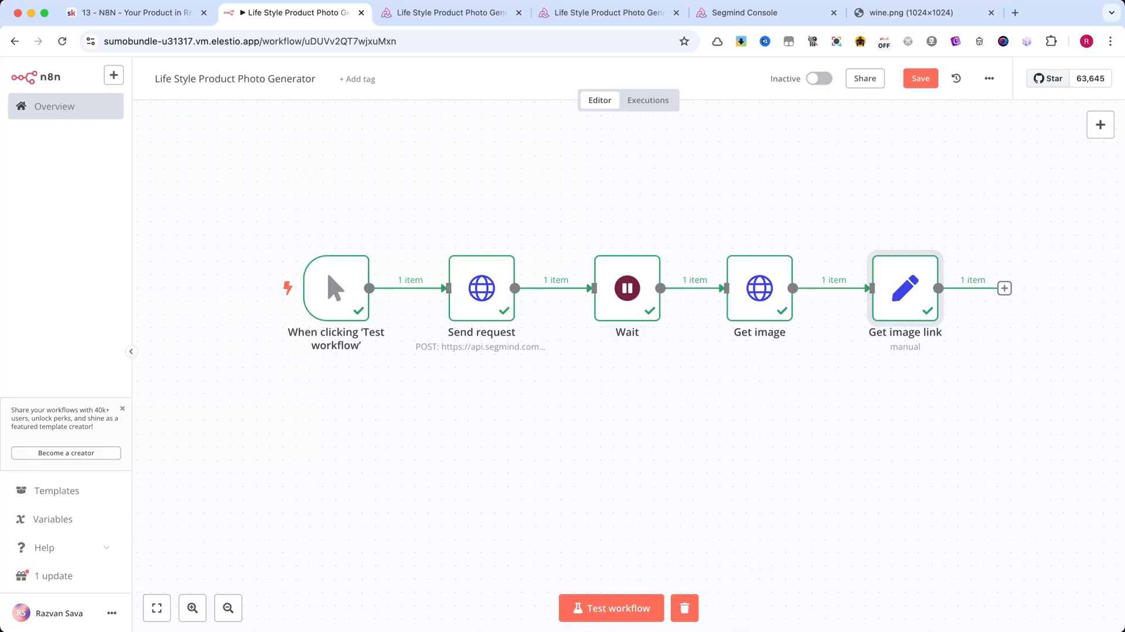
Step: Compare the generated final.png lifestyle photos with the original wine.png in Preview
key("super+Tab")
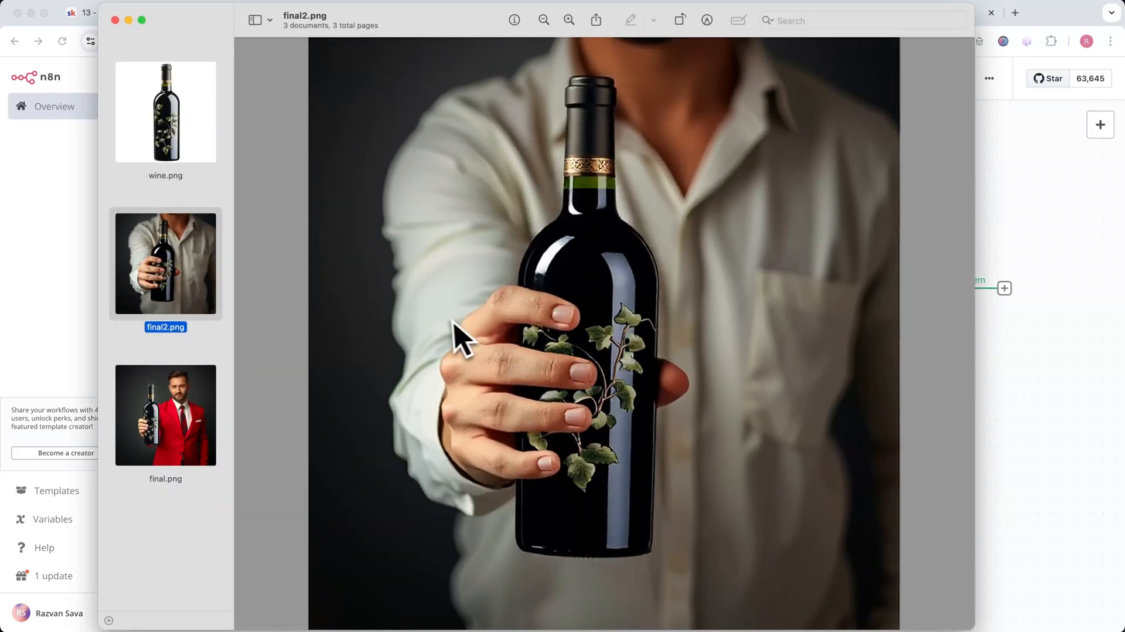
left_click(181, 423)
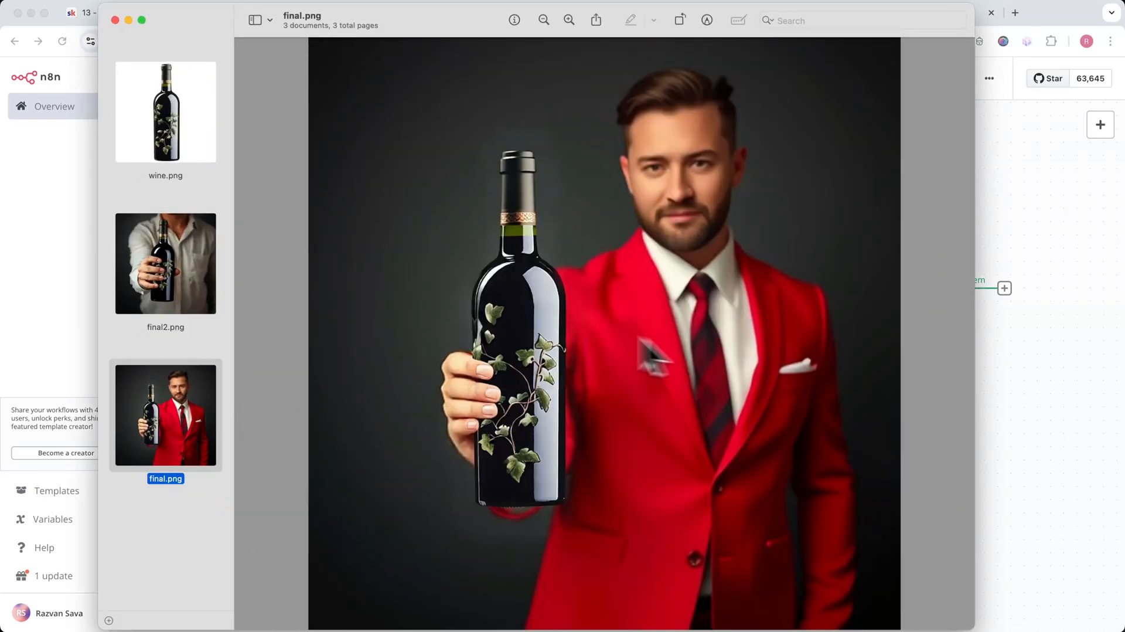
left_click(190, 272, "super")
left_click(180, 137)
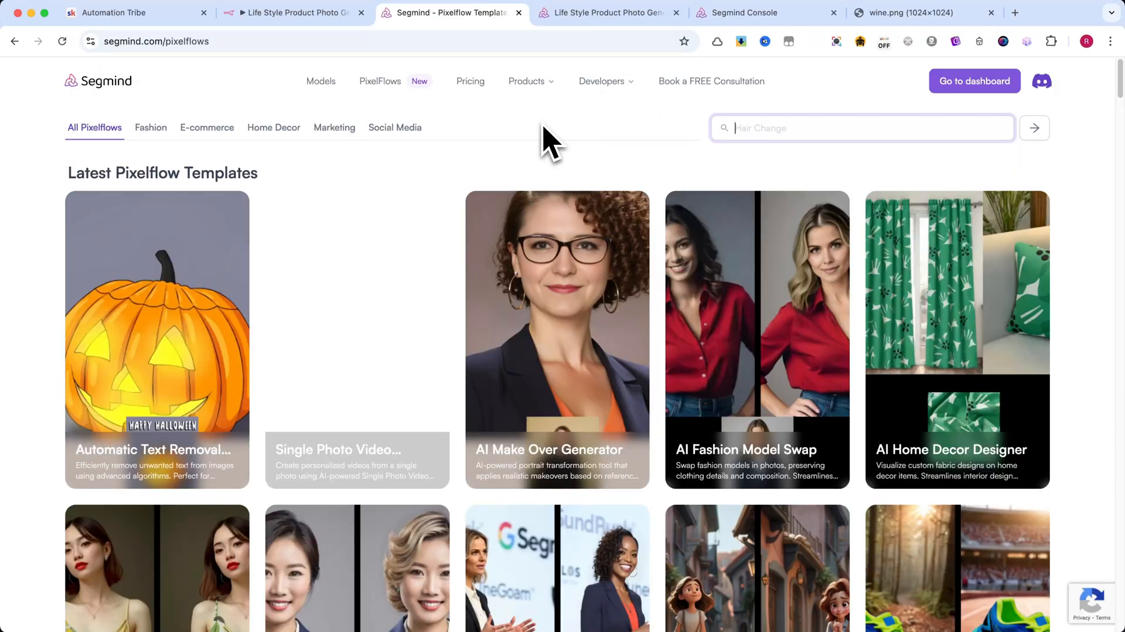
Step: Open the Download Blueprints course in the Automation Tribe classroom on Skool
left_click(150, 14)
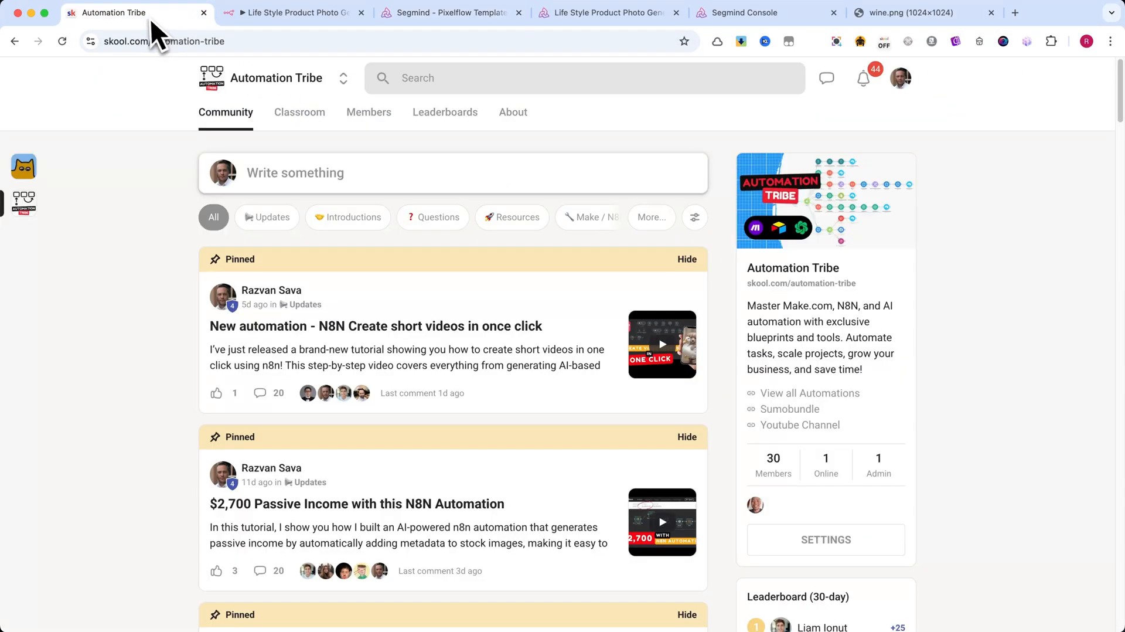
left_click(297, 123)
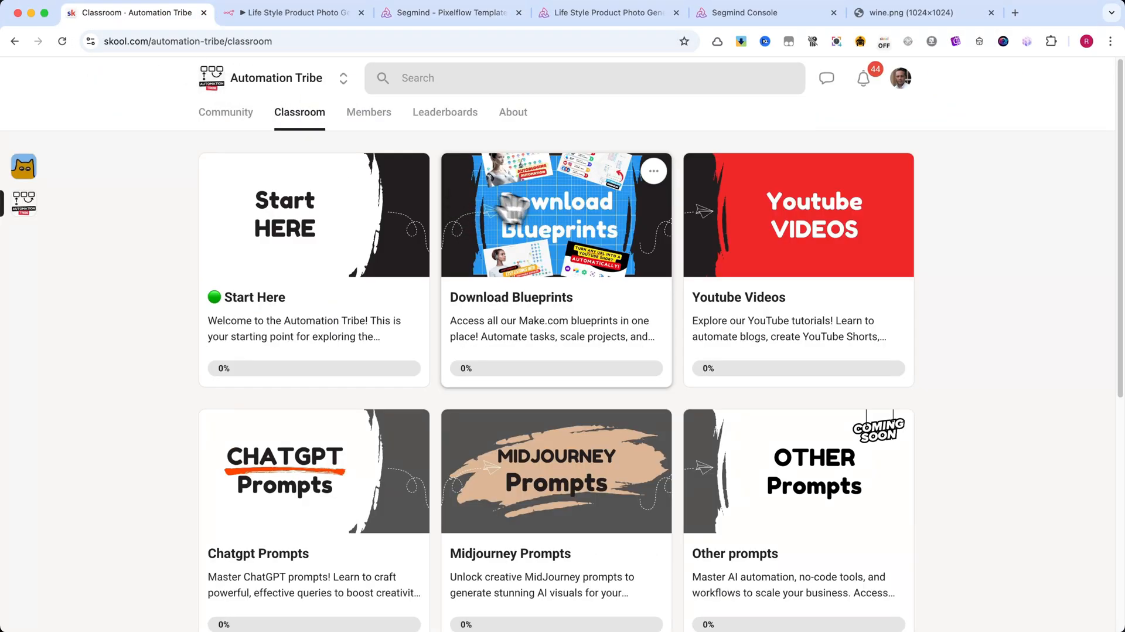
left_click(457, 263)
scroll(519, 263, "down", 5)
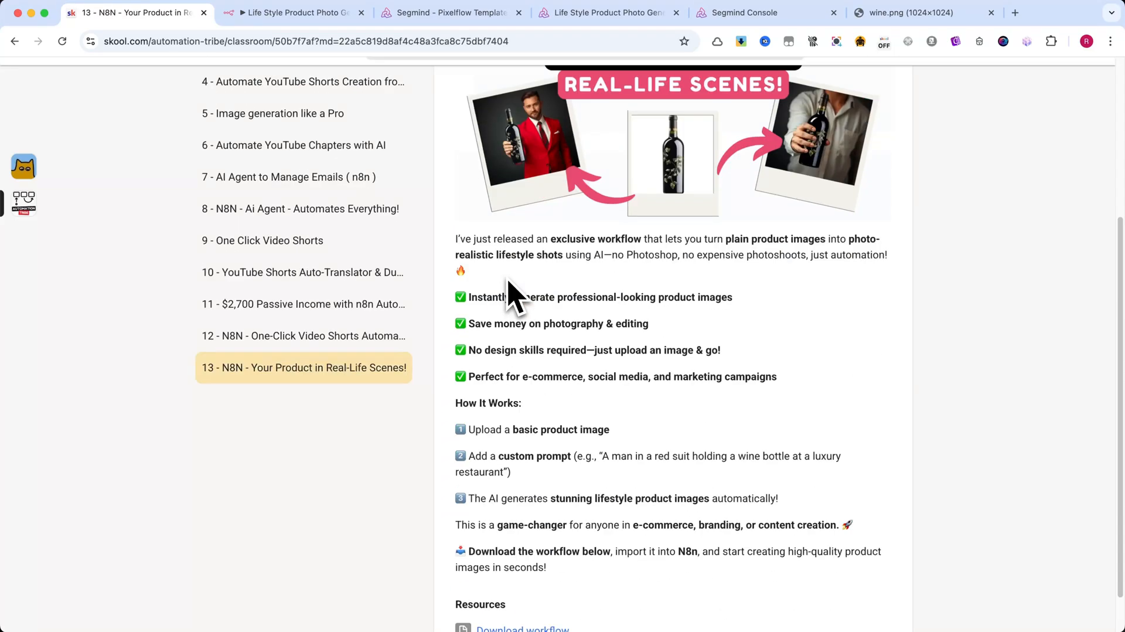
scroll(554, 493, "up", 5)
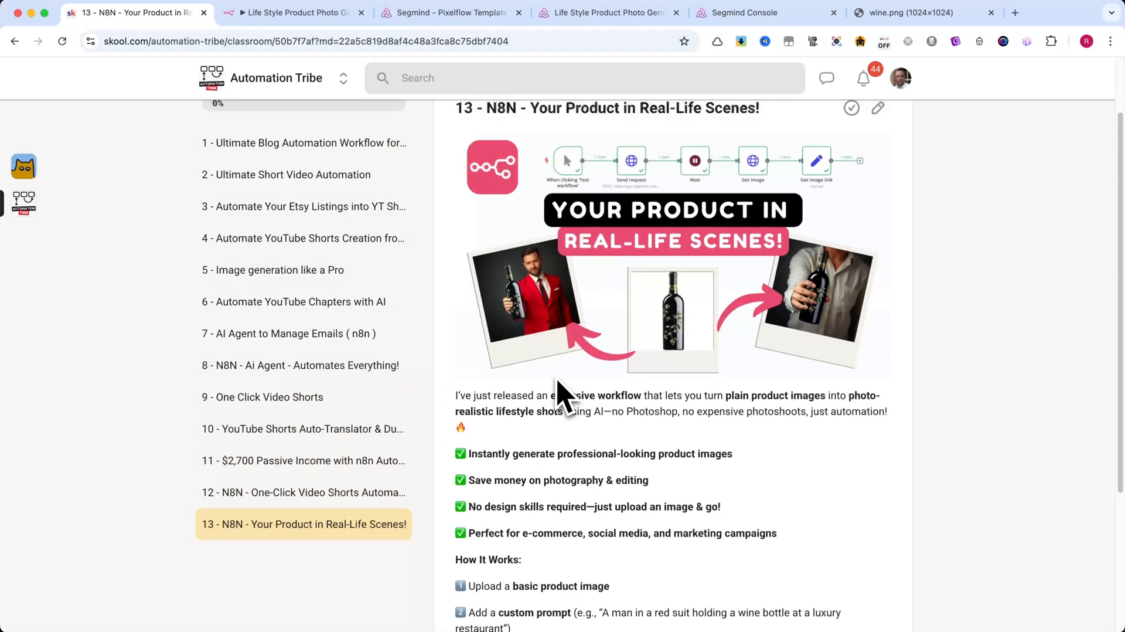
scroll(475, 281, "up", 2)
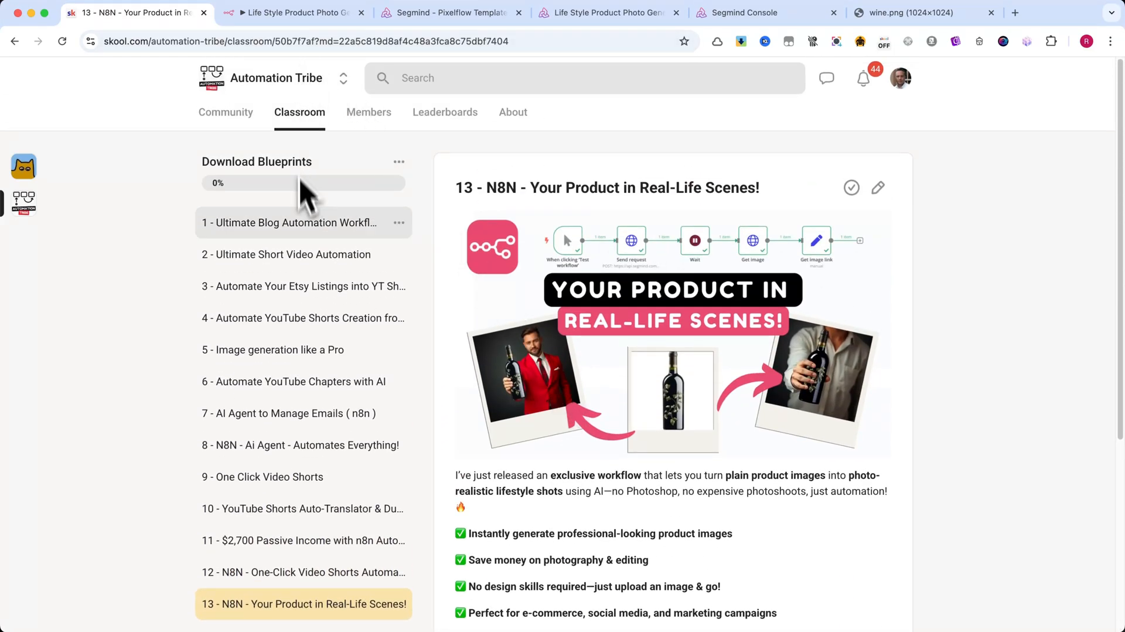